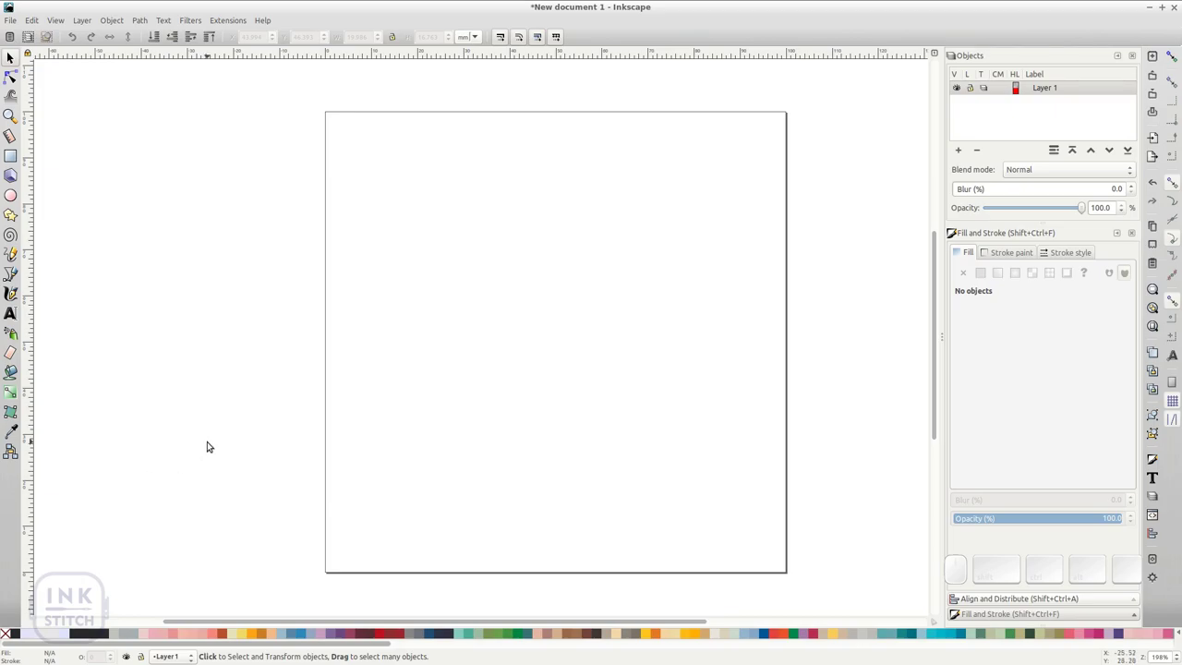
Draw two parallel diagonal lines with the Bezier tool and combine them into one path
key(b)
click(414, 279)
double_click(472, 212)
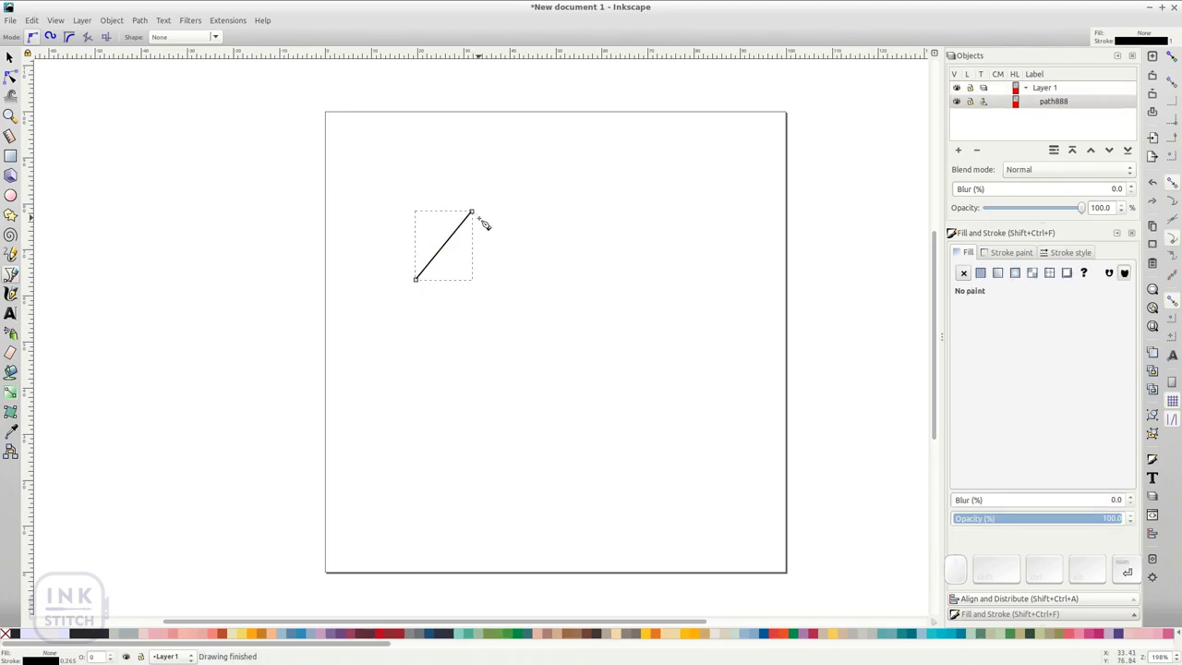
click(486, 224)
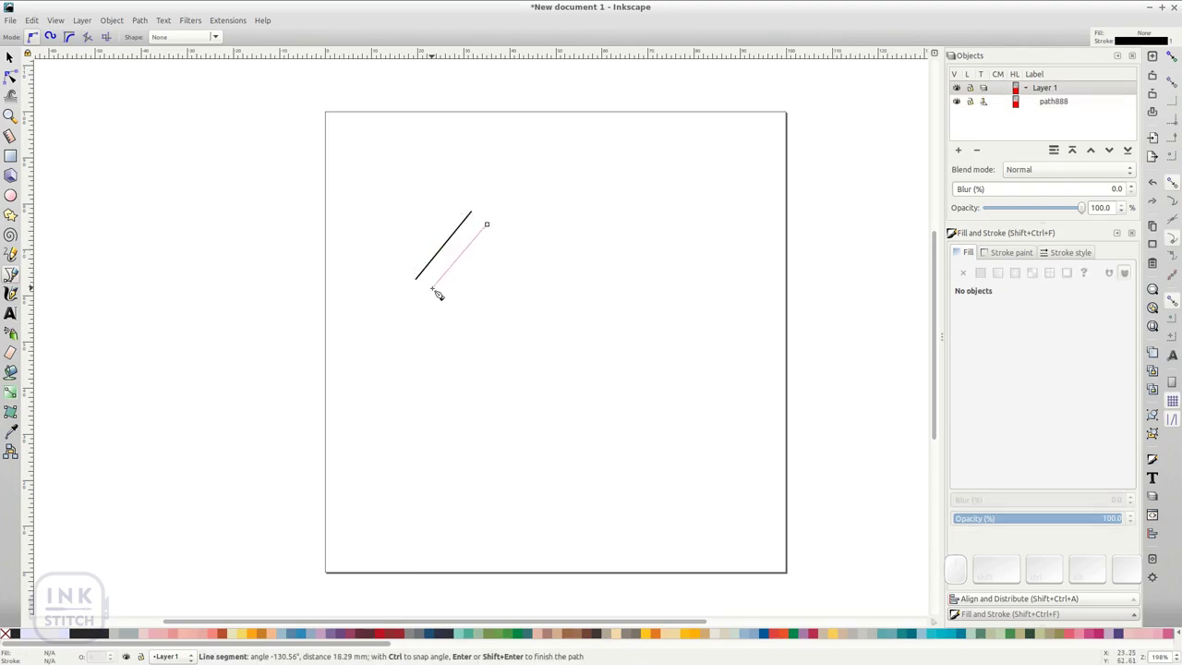
double_click(432, 289)
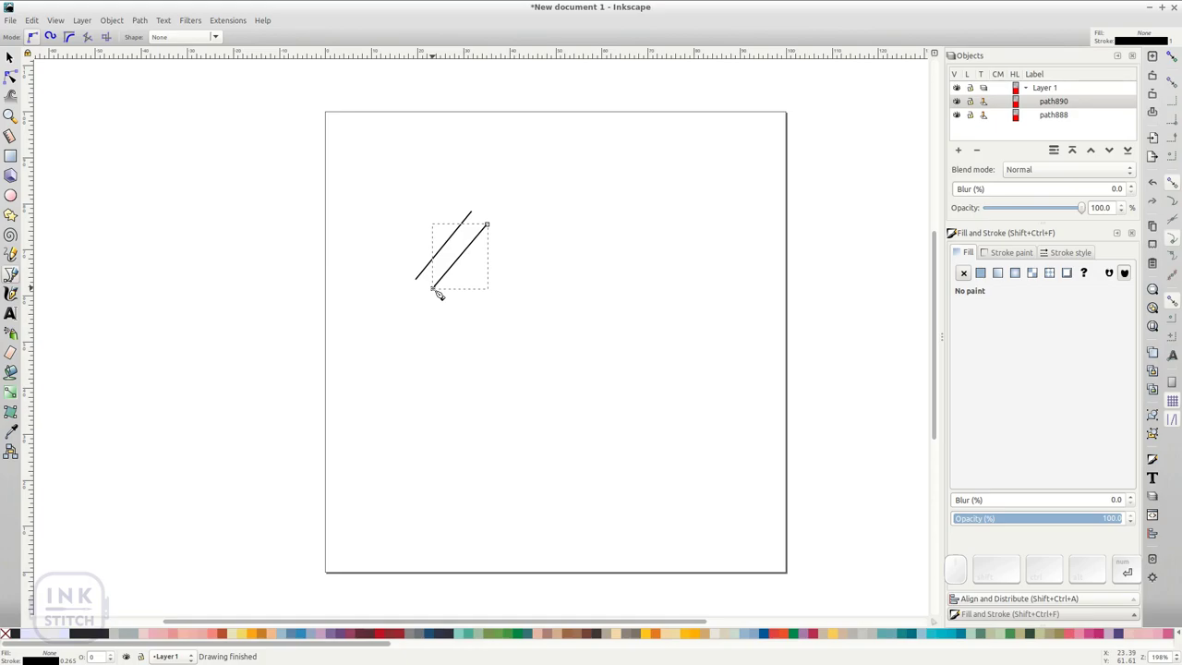
key(s)
drag(364, 157, 517, 347)
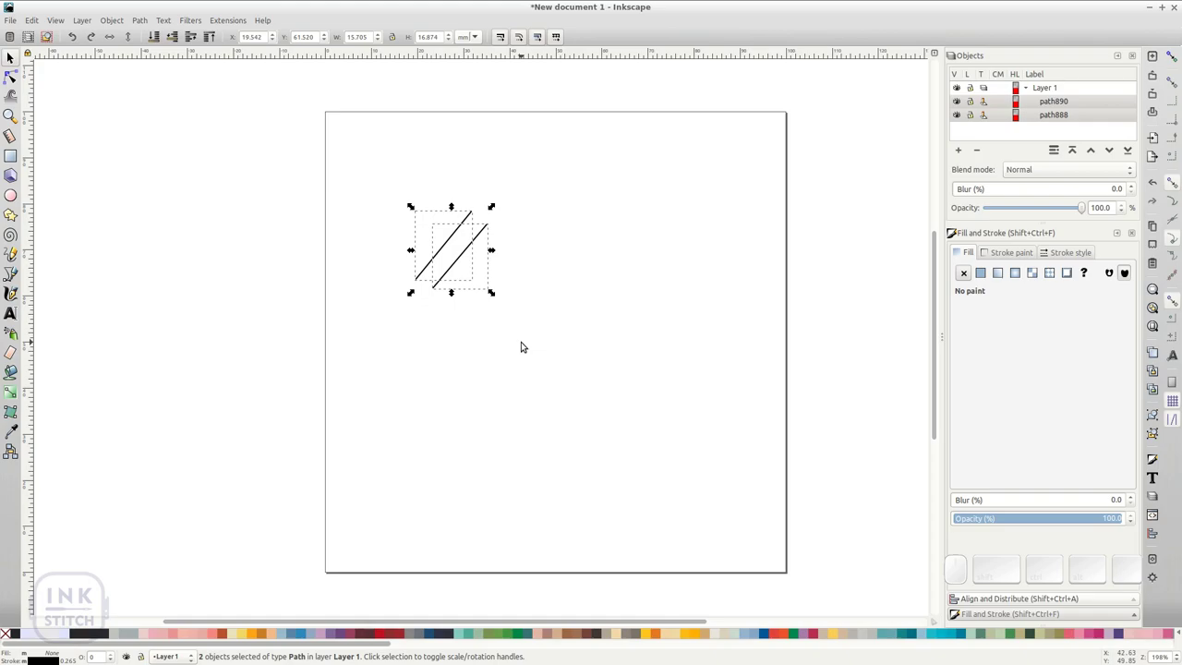
key(ctrl+k)
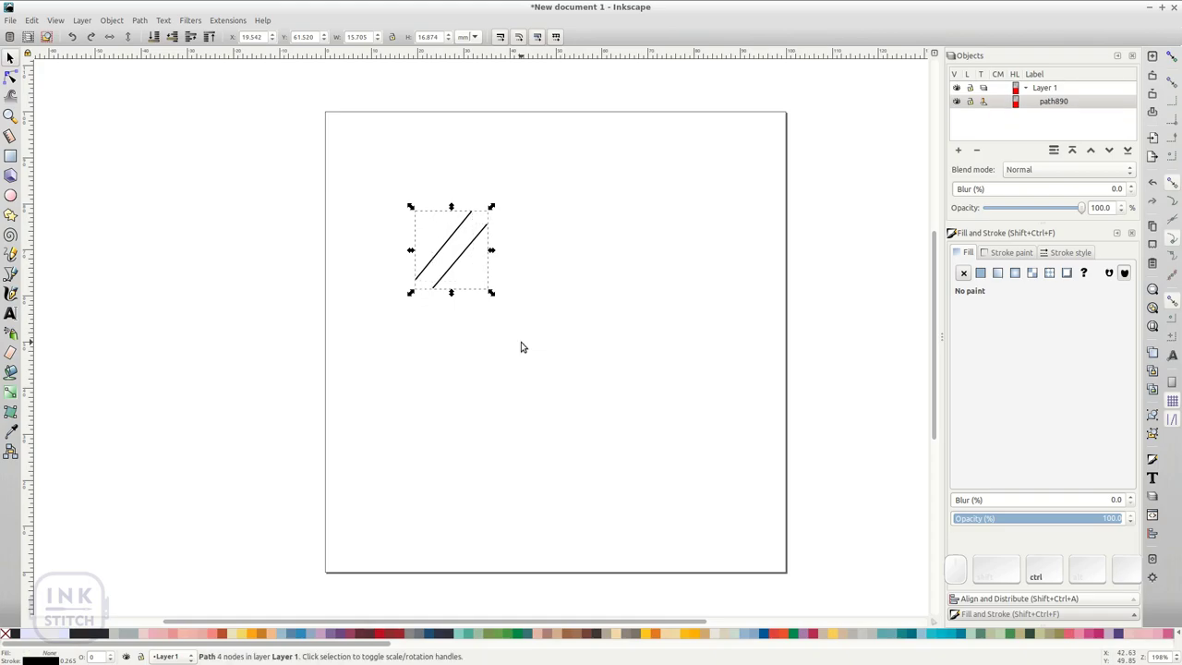
Mark the combined path as a custom satin column in Ink/Stitch Params and apply
key(shift)
key(ctrl+shift+p)
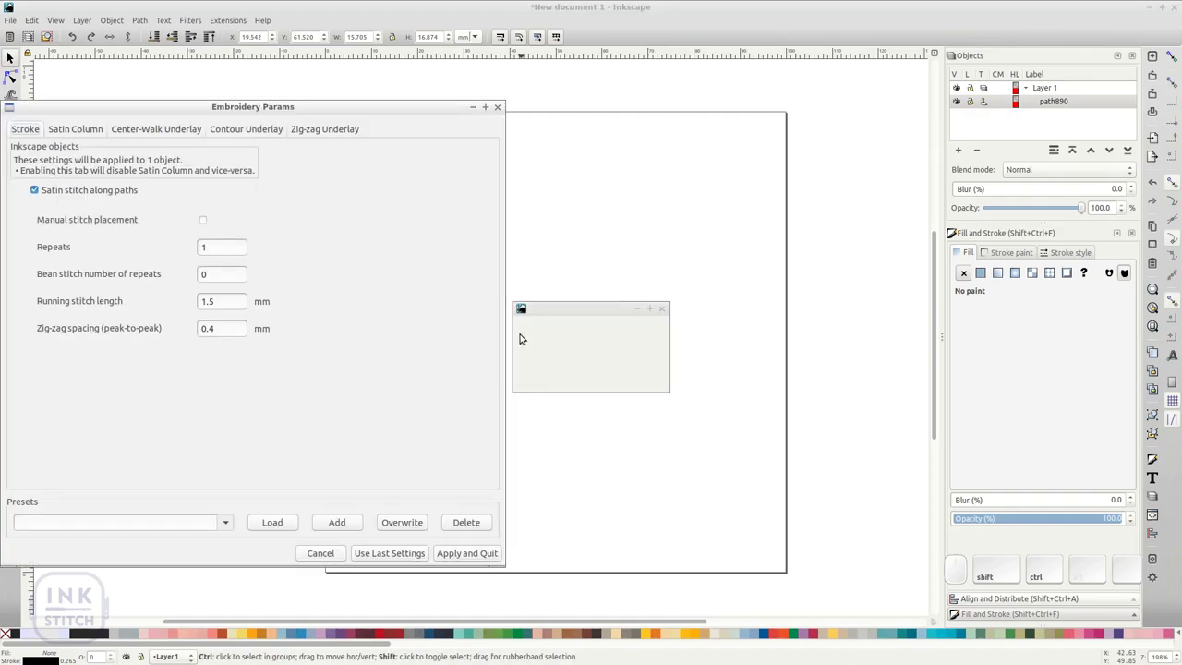
drag(383, 112, 1036, 53)
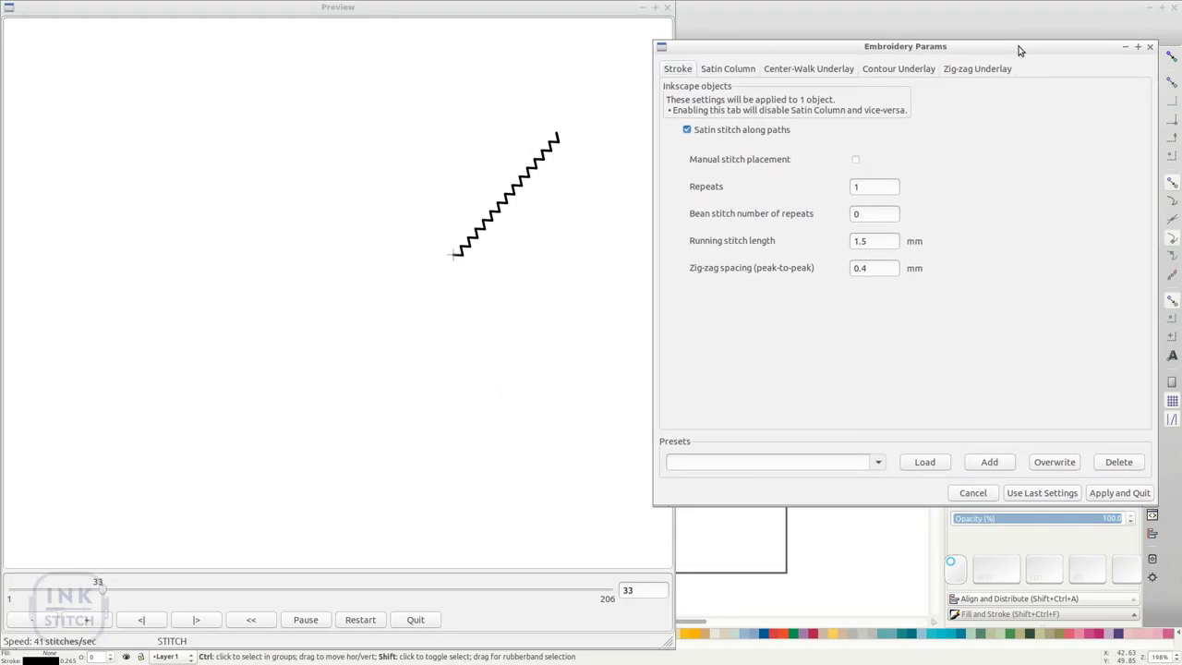
click(728, 69)
click(718, 141)
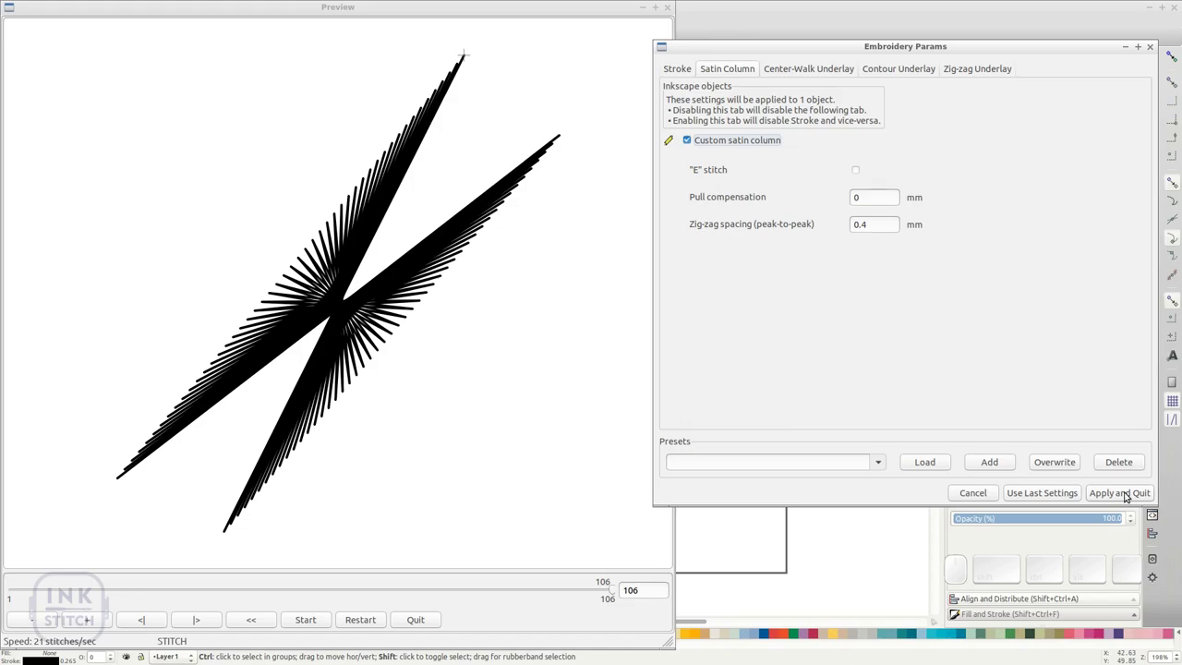
click(1126, 495)
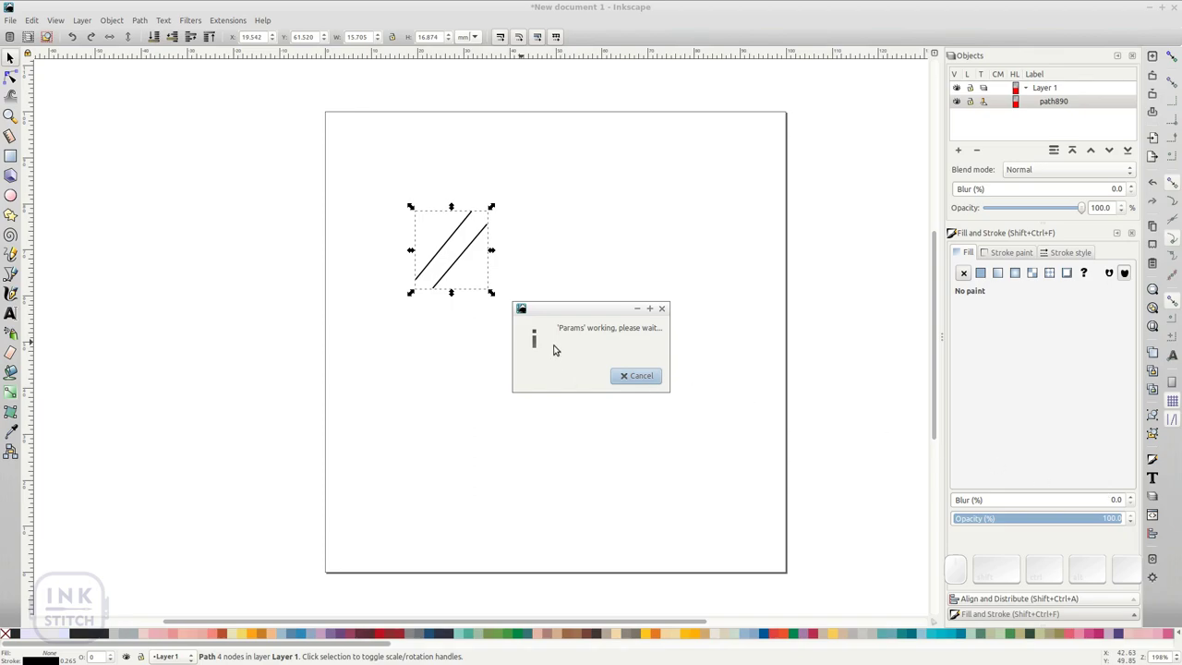
Reverse the direction of the right-hand line of path890
click(461, 263)
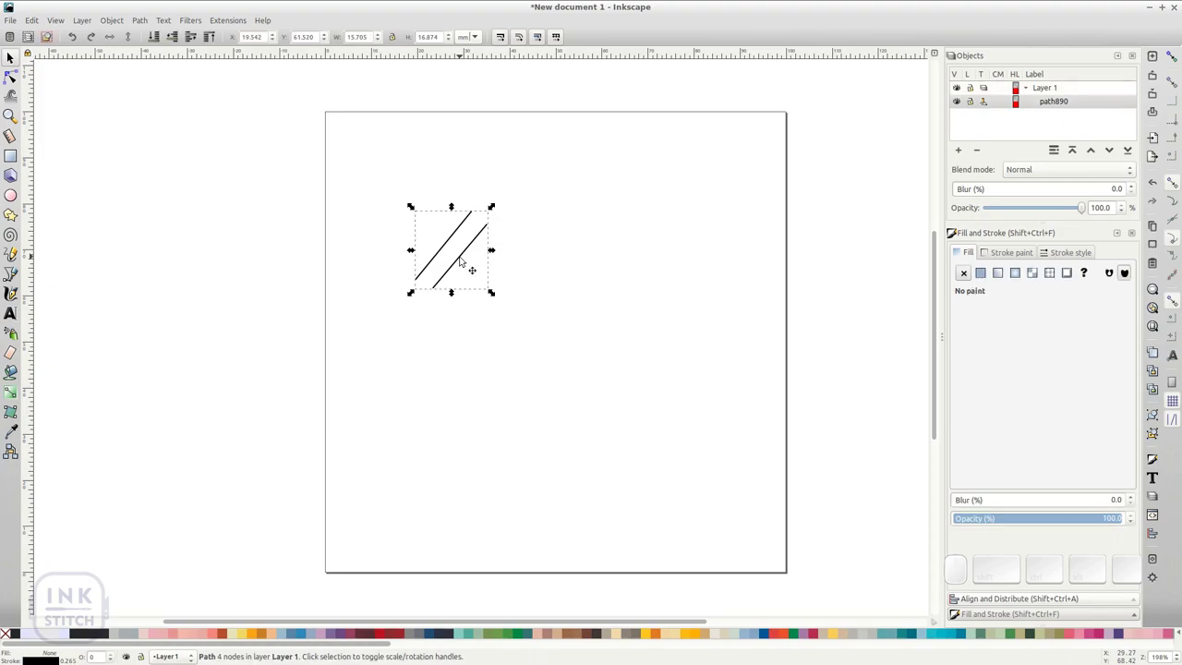
double_click(461, 263)
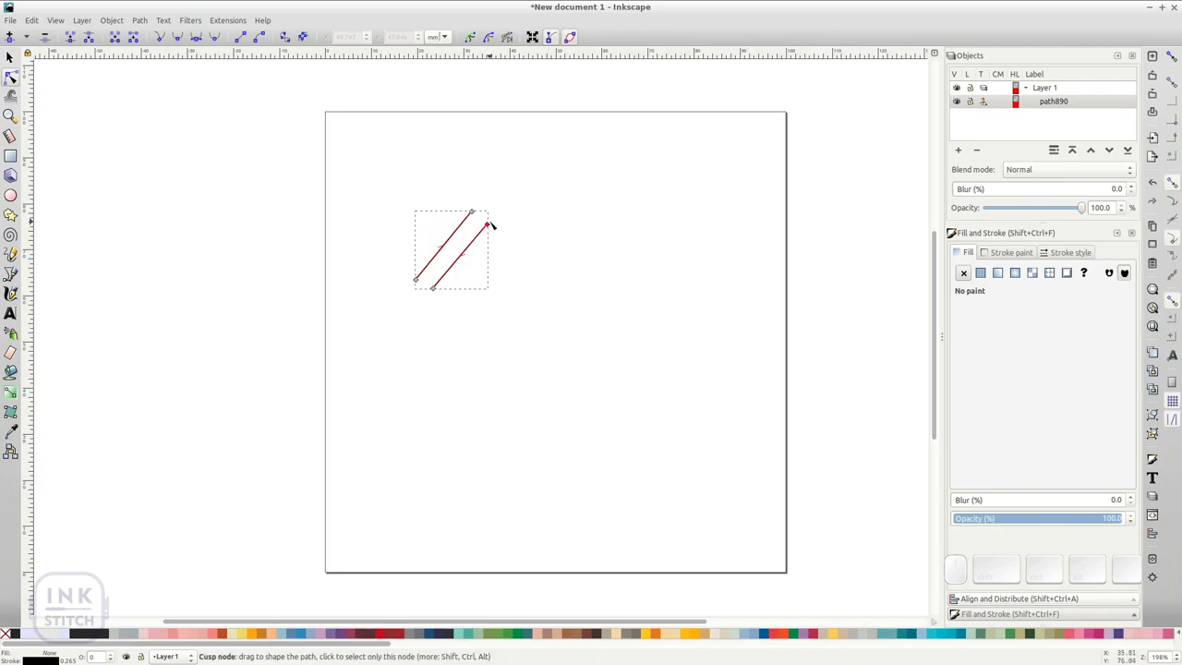
click(487, 224)
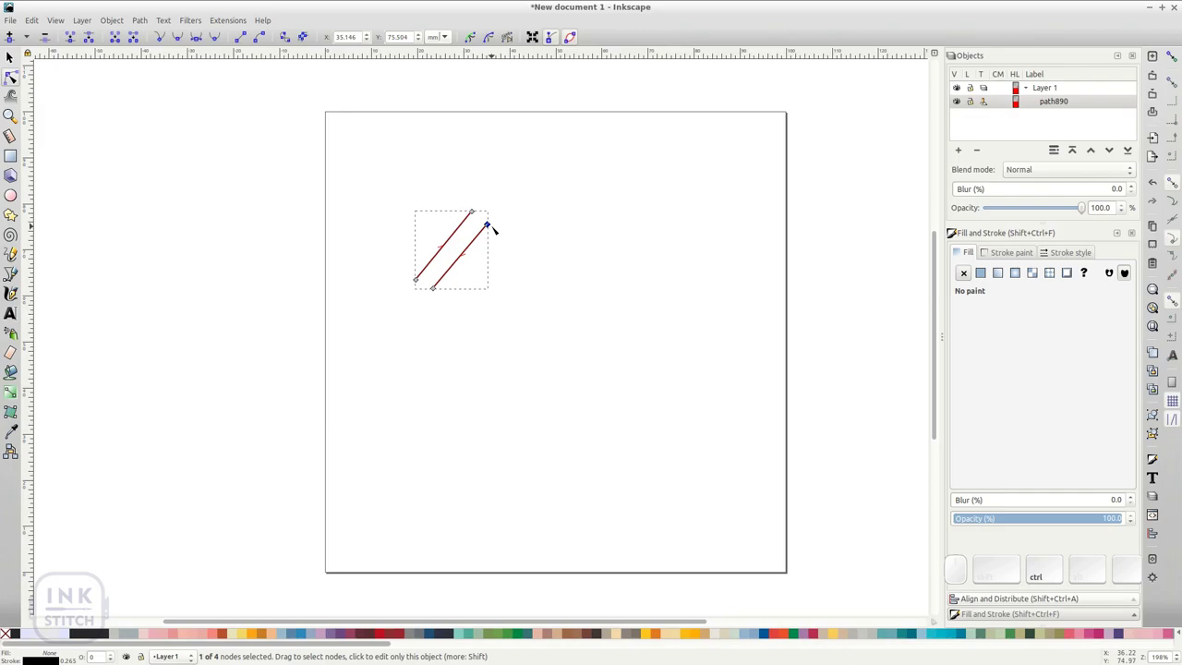
key(ctrl+r)
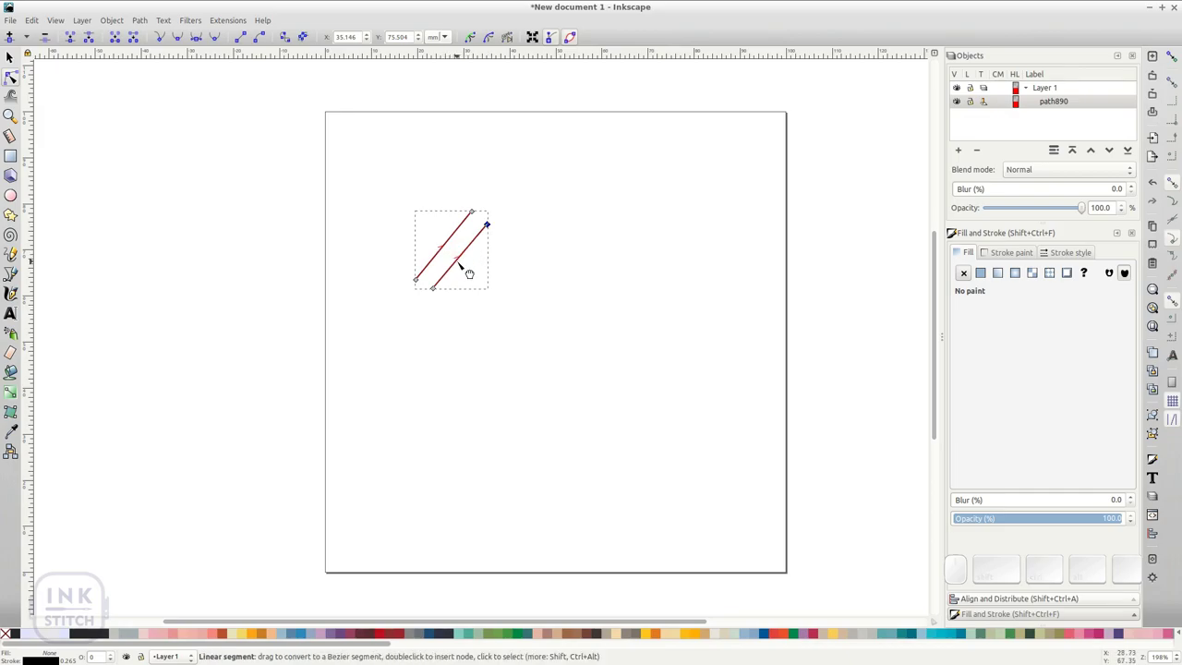
Preview the 106-stitch satin in Ink/Stitch Params, then cancel without changes
key(ctrl+shift)
key(ctrl+shift+p)
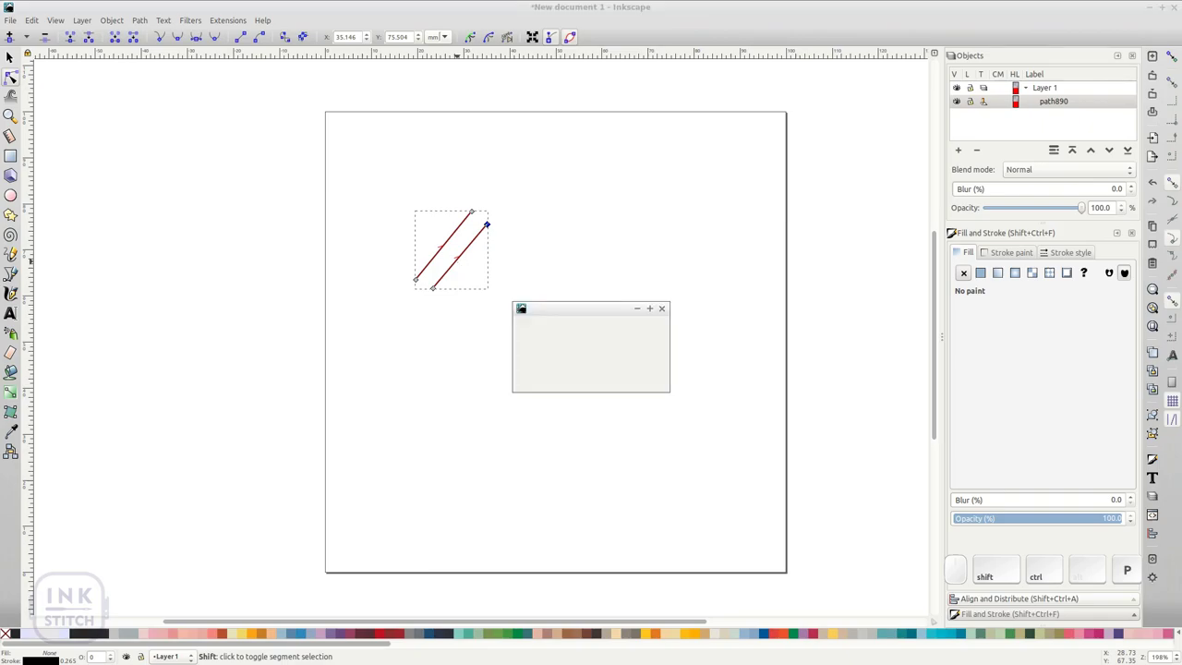
drag(332, 109, 879, 88)
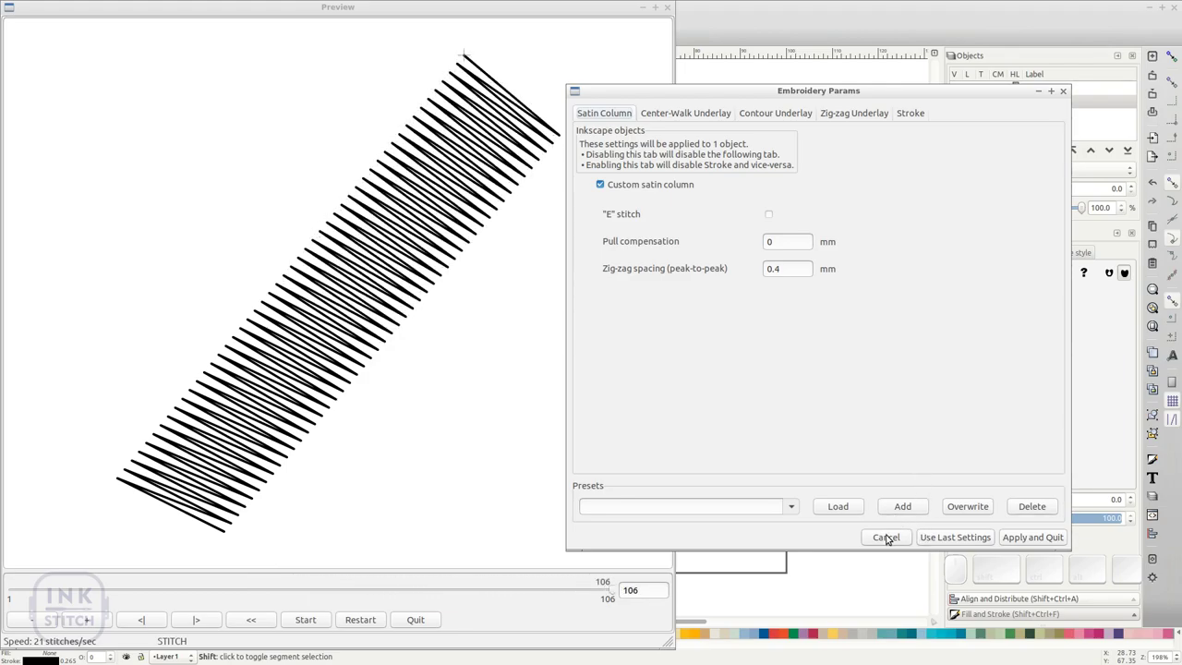
click(885, 538)
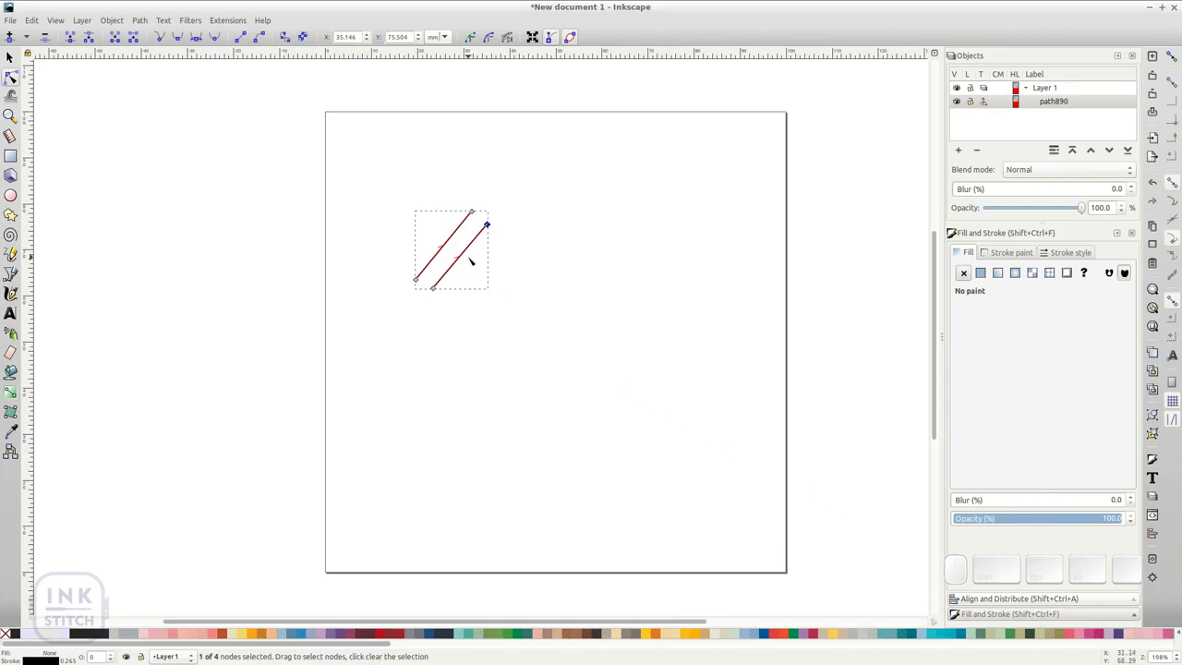
Add a middle node to each rail and simulate the satin stitches
double_click(445, 274)
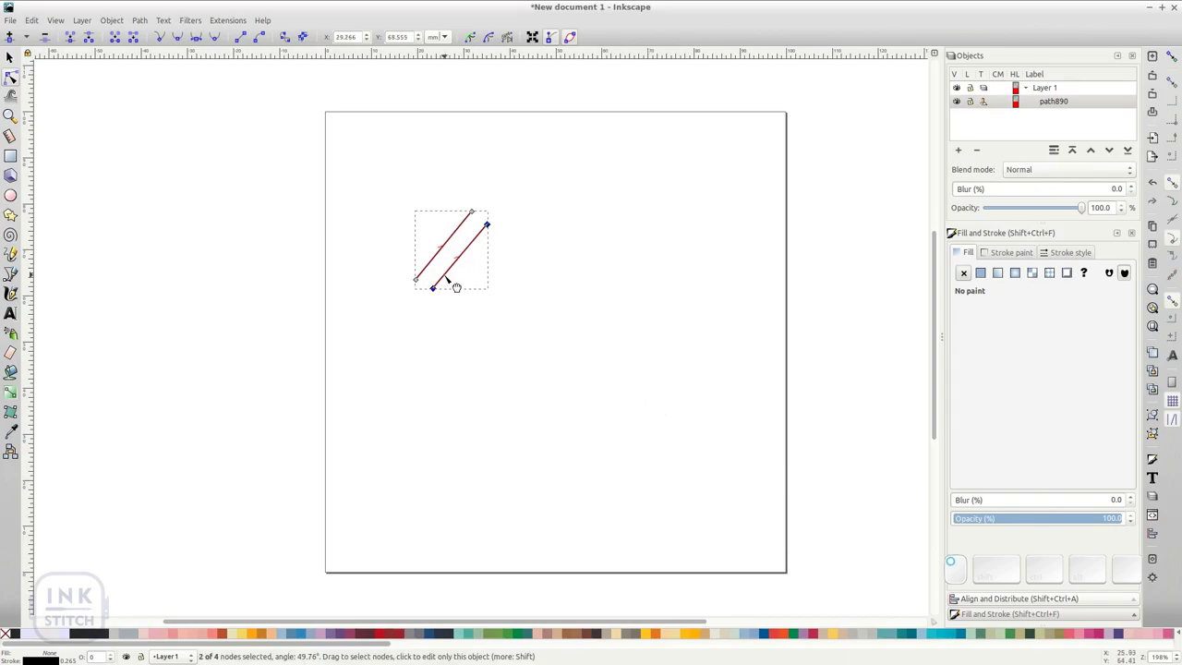
double_click(460, 228)
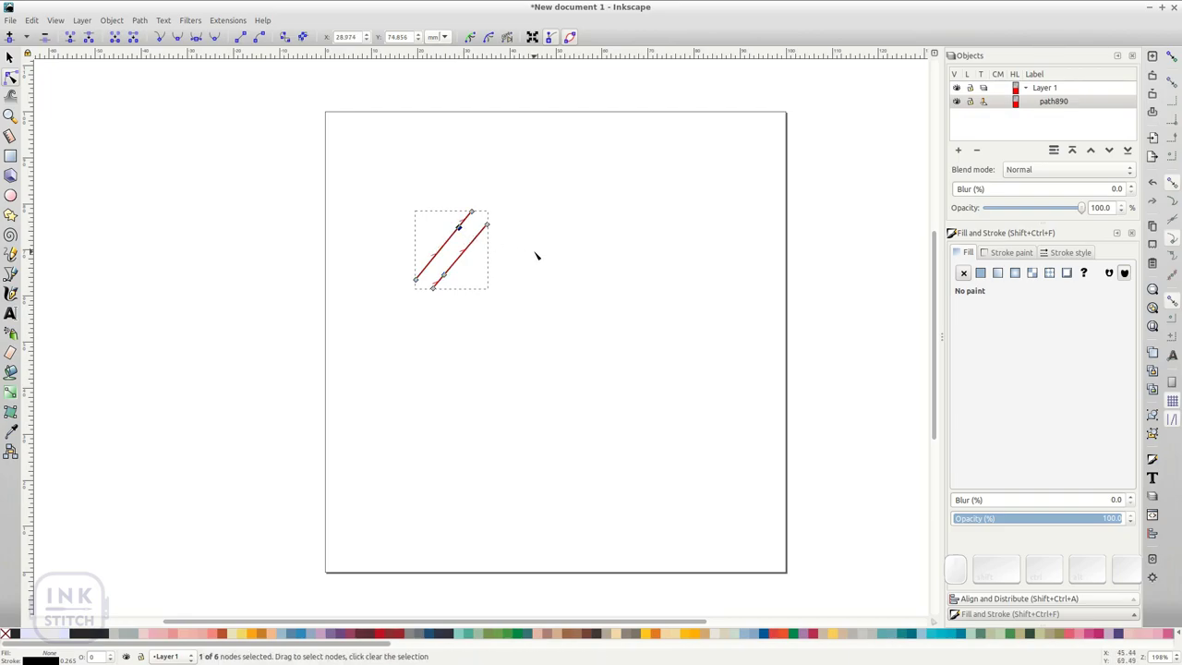
key(ctrl+shift+l)
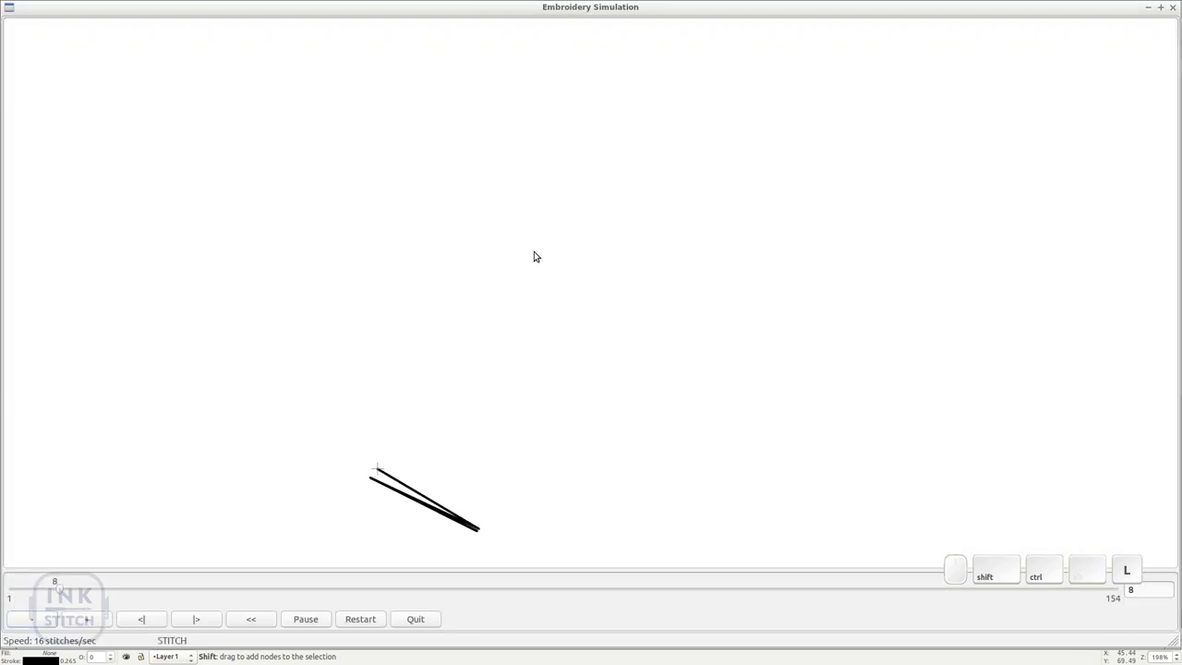
key(Up)
key(Up)
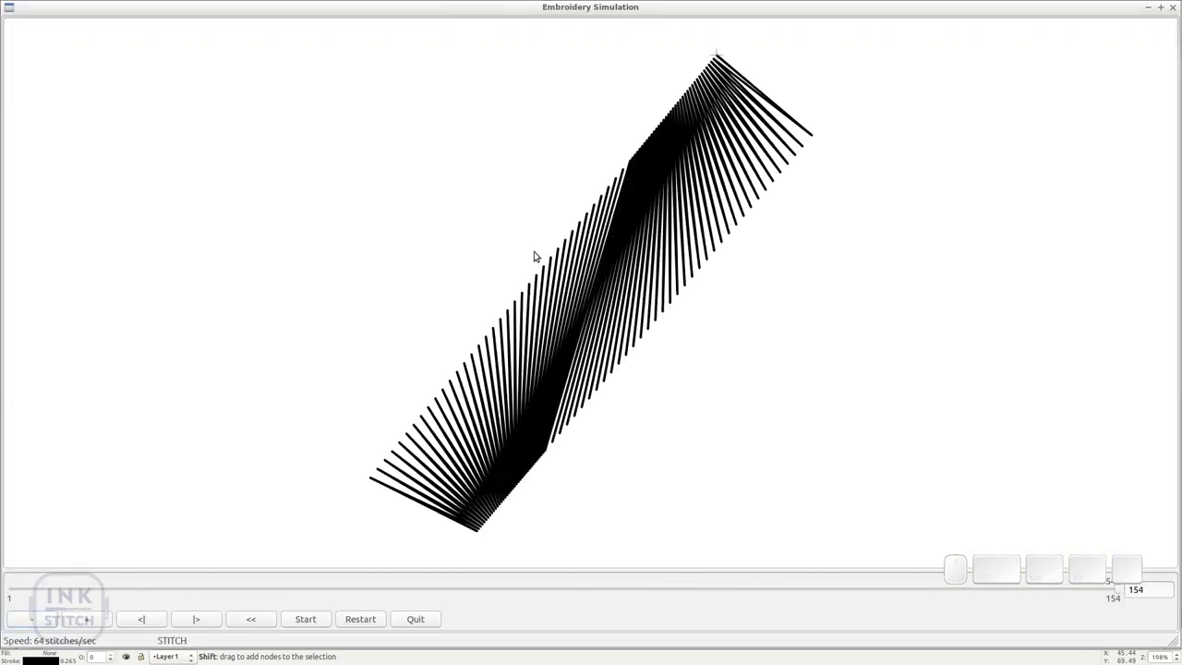
key(q)
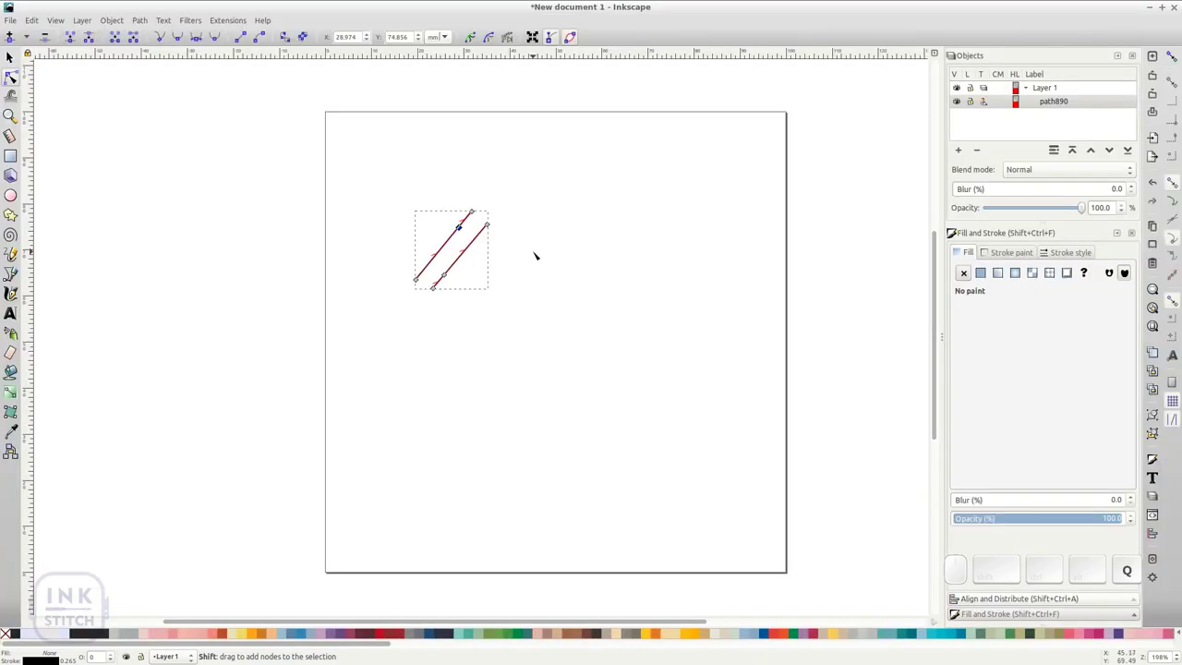
Bend the lower rail, add a matching node to fix the unequal-points error, and resimulate
drag(453, 275, 476, 294)
key(Escape)
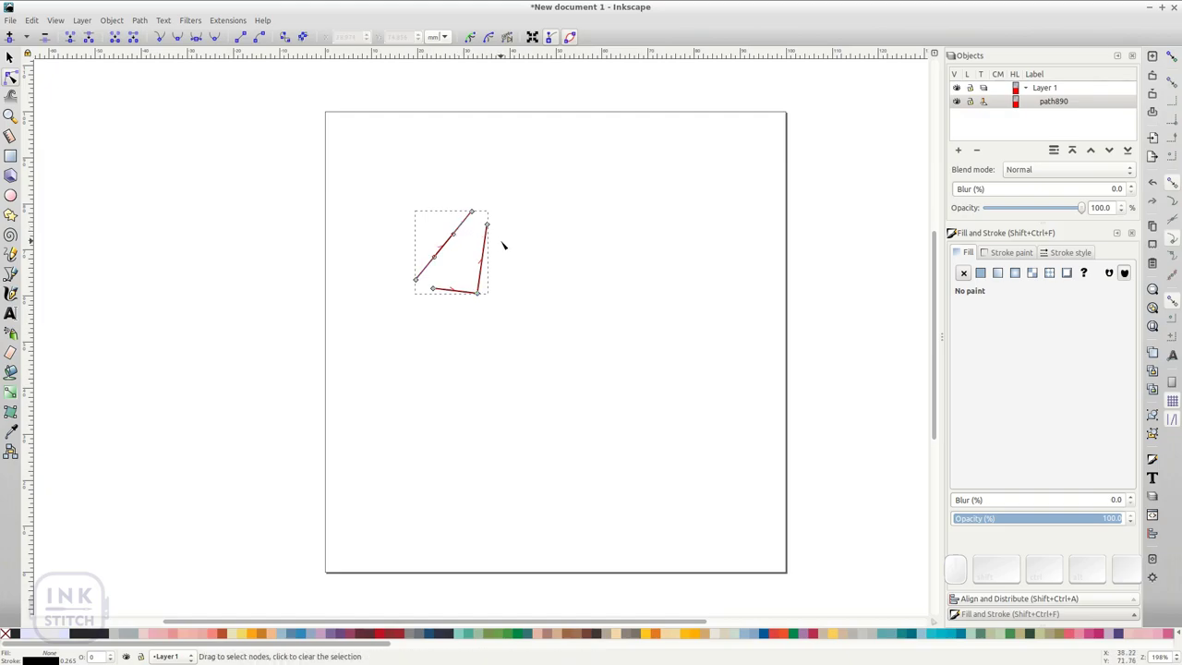
key(shift)
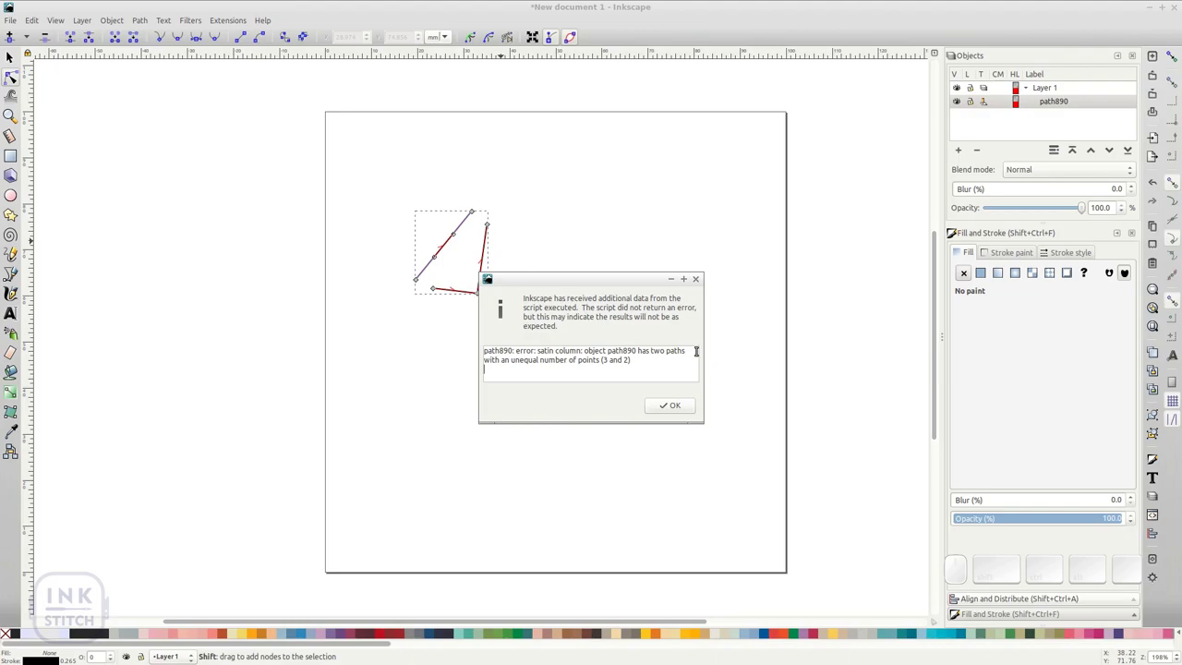
click(673, 407)
double_click(441, 251)
key(alt+q)
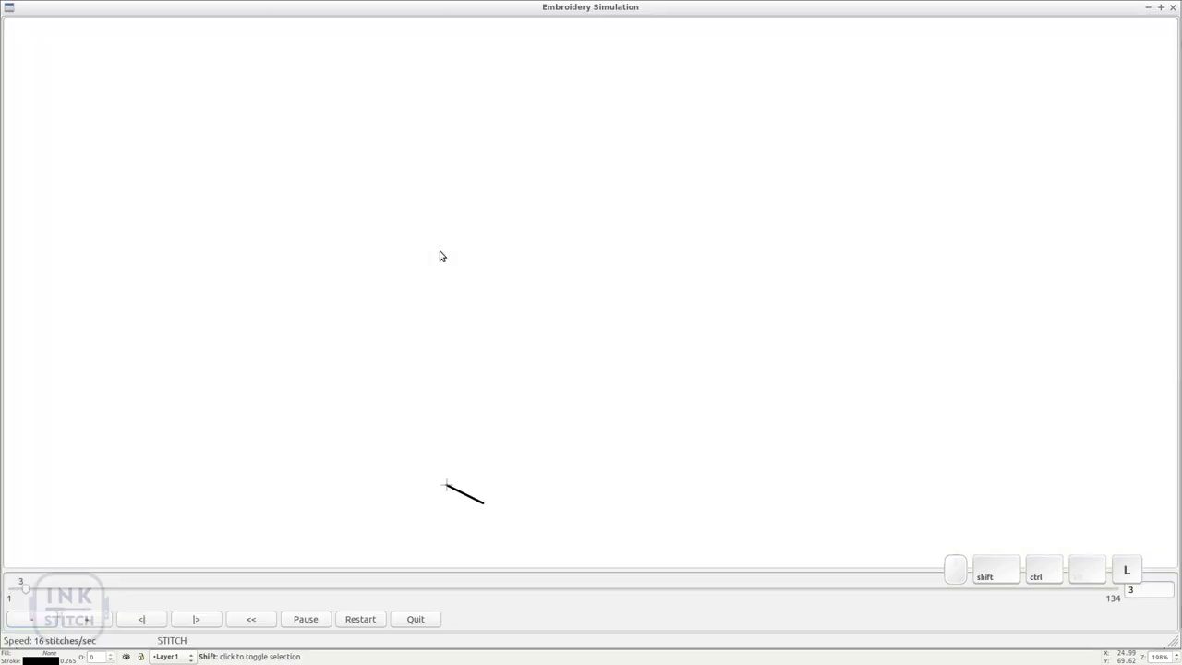
key(Up)
key(Up)
key(Up)
key(Up)
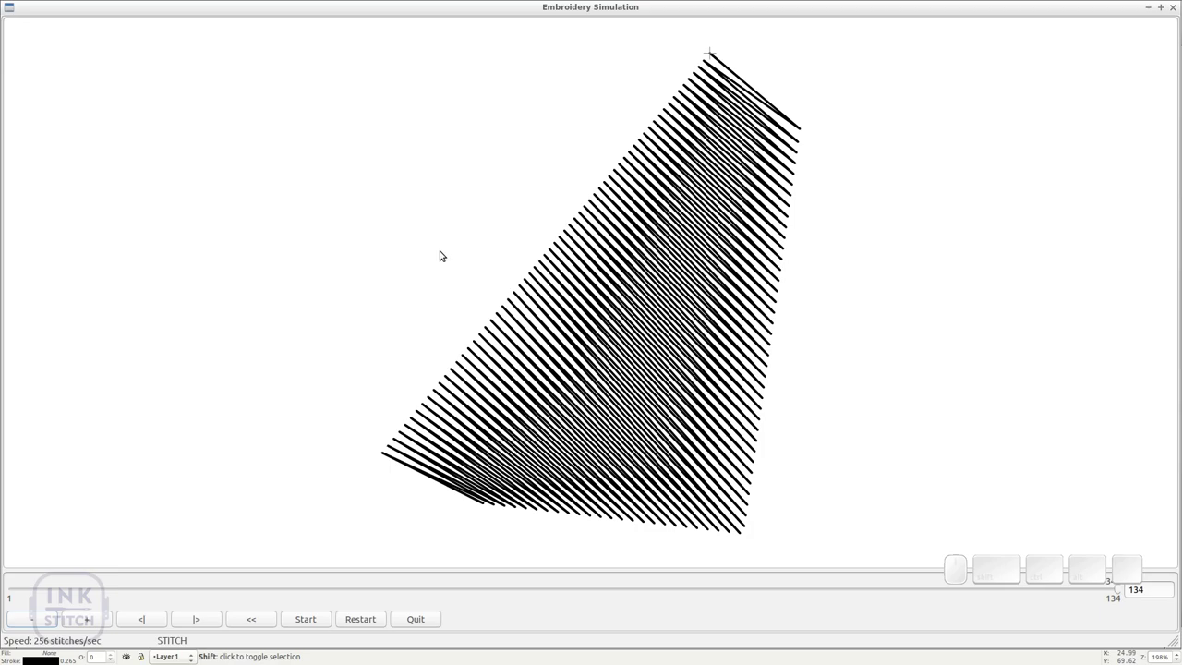
key(q)
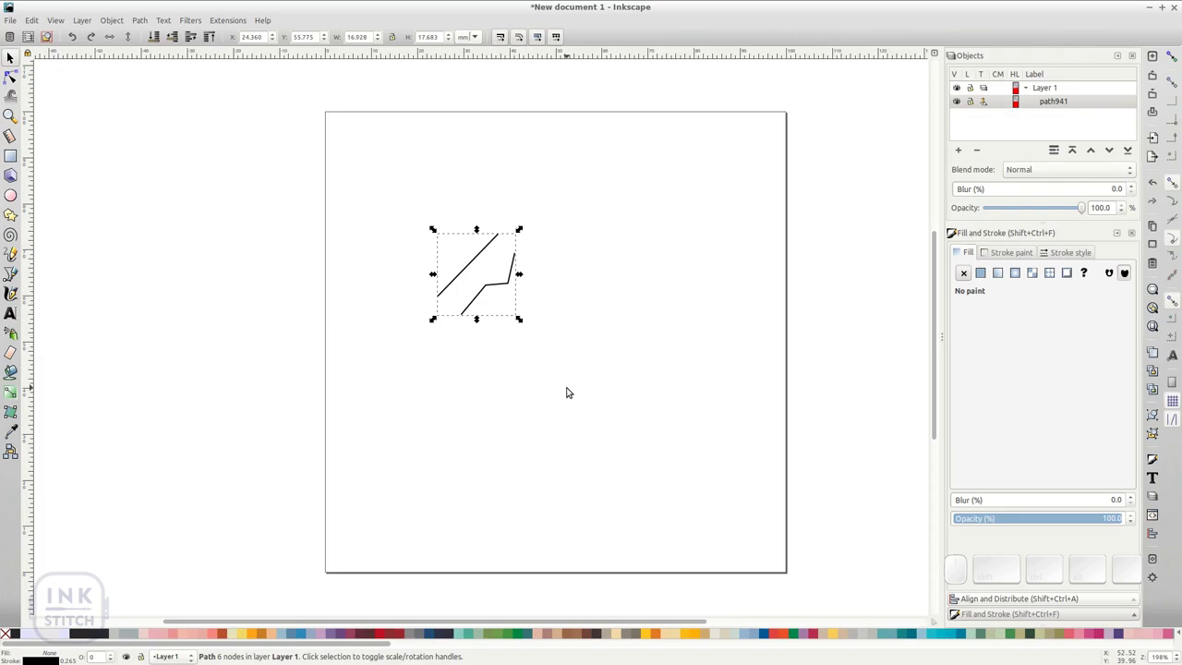
Draw a freehand wavy curve in two strokes with the Pencil tool
key(p)
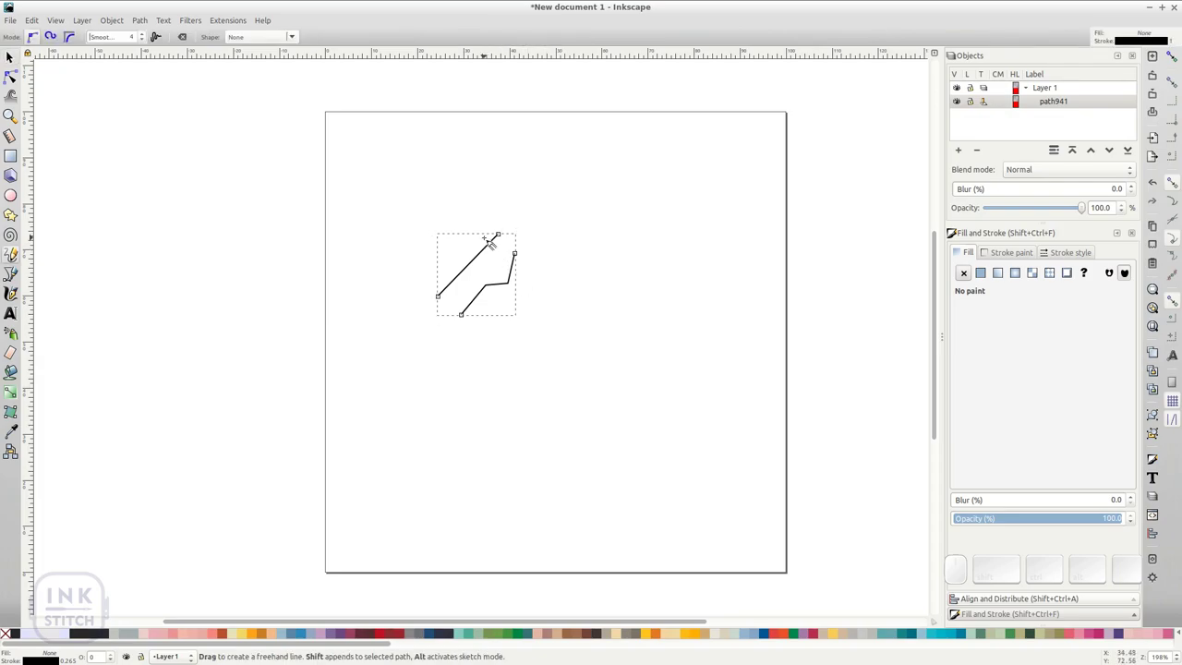
drag(486, 238, 521, 282)
drag(444, 287, 471, 316)
Enable the custom satin column option for the curve in Ink/Stitch Params
key(ctrl+shift+p)
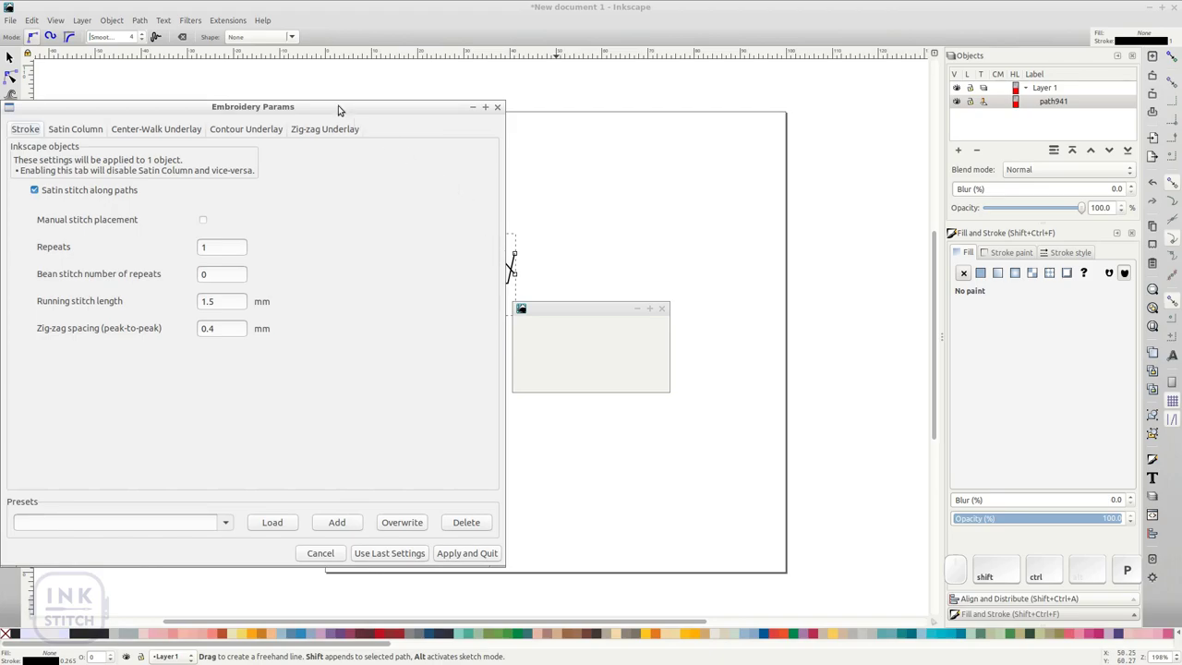
drag(308, 108, 926, 57)
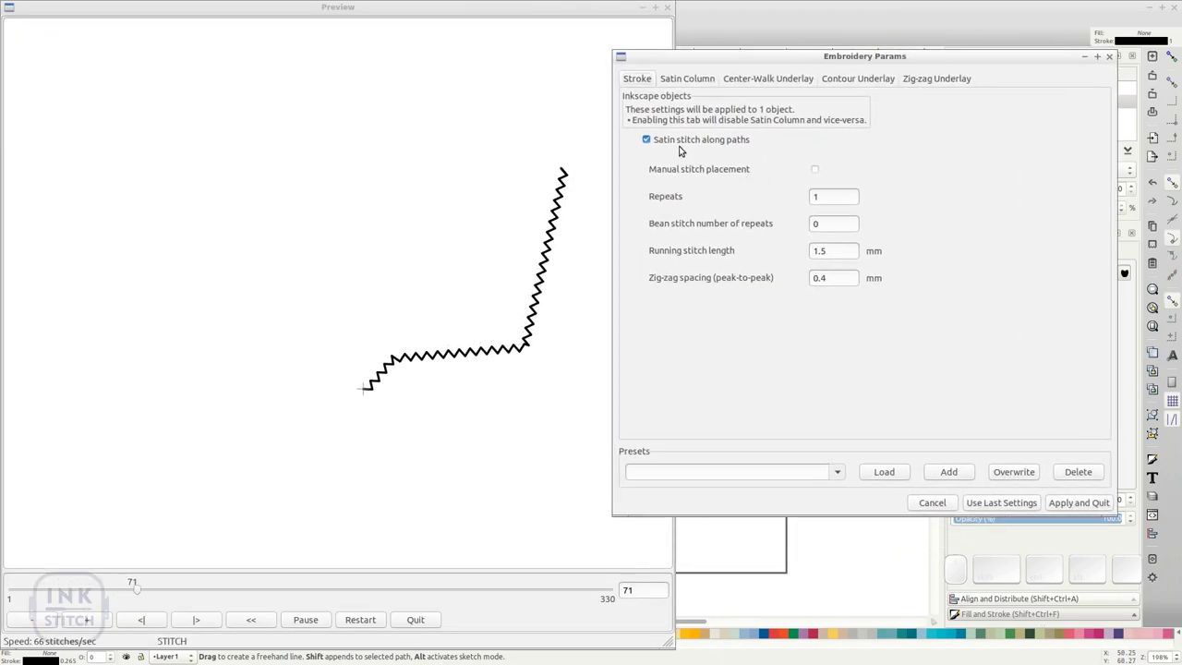
click(684, 80)
click(648, 150)
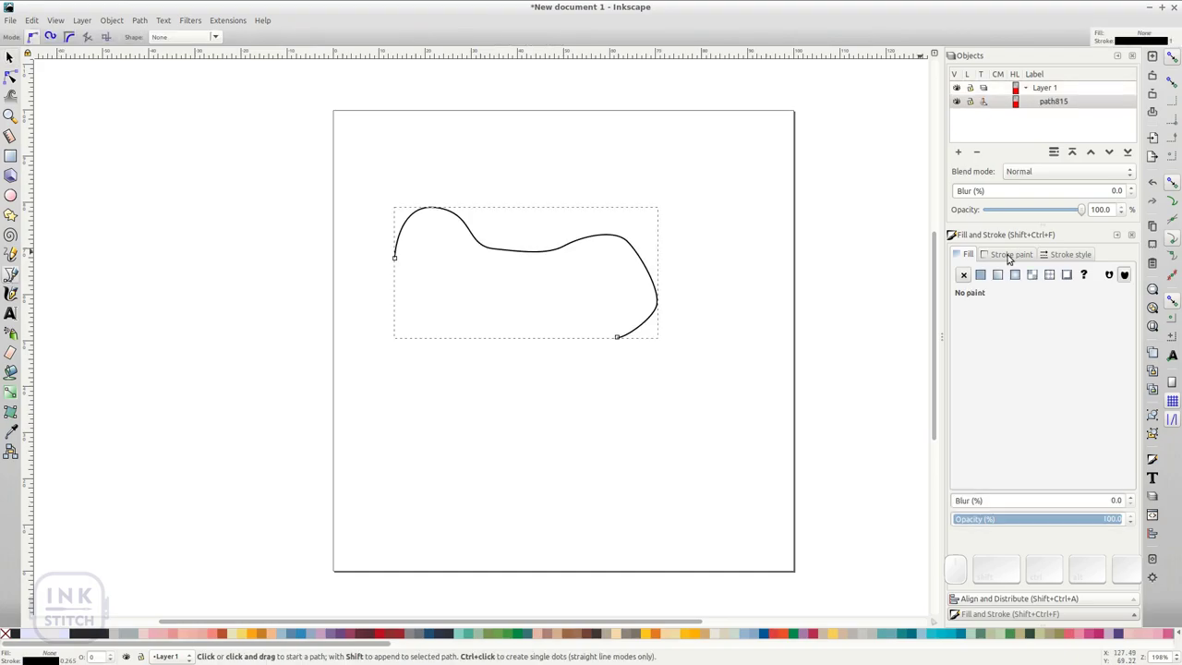
Give the curve a flat black stroke 2.565 mm wide
click(1012, 255)
click(964, 274)
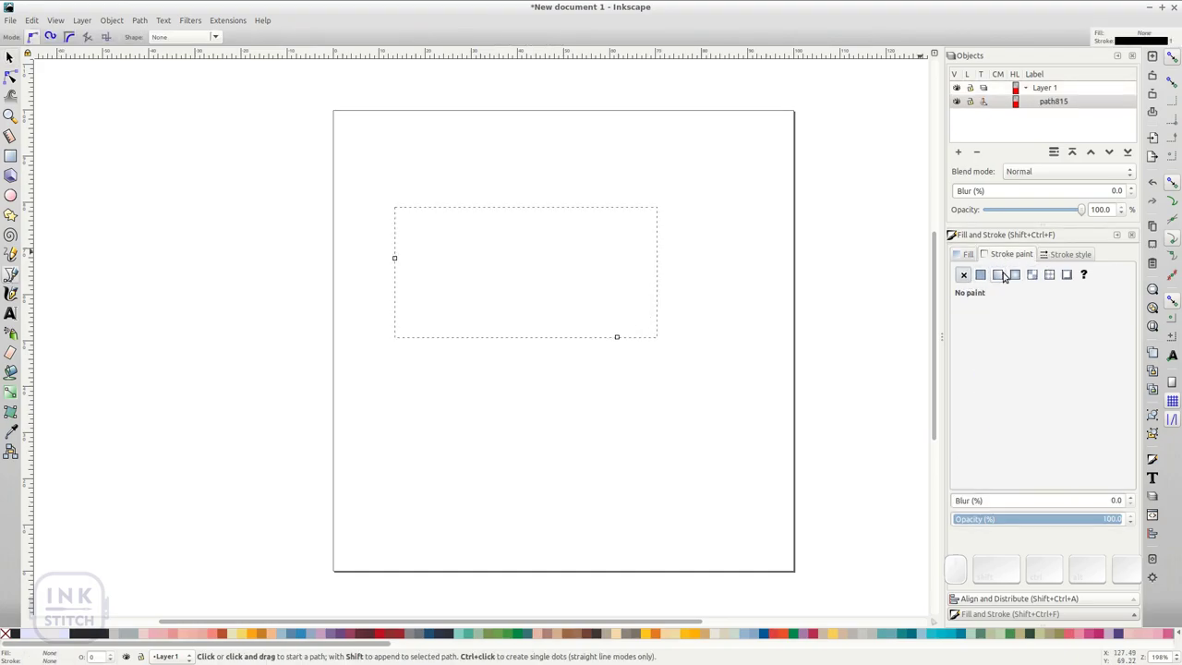
click(985, 275)
click(1063, 255)
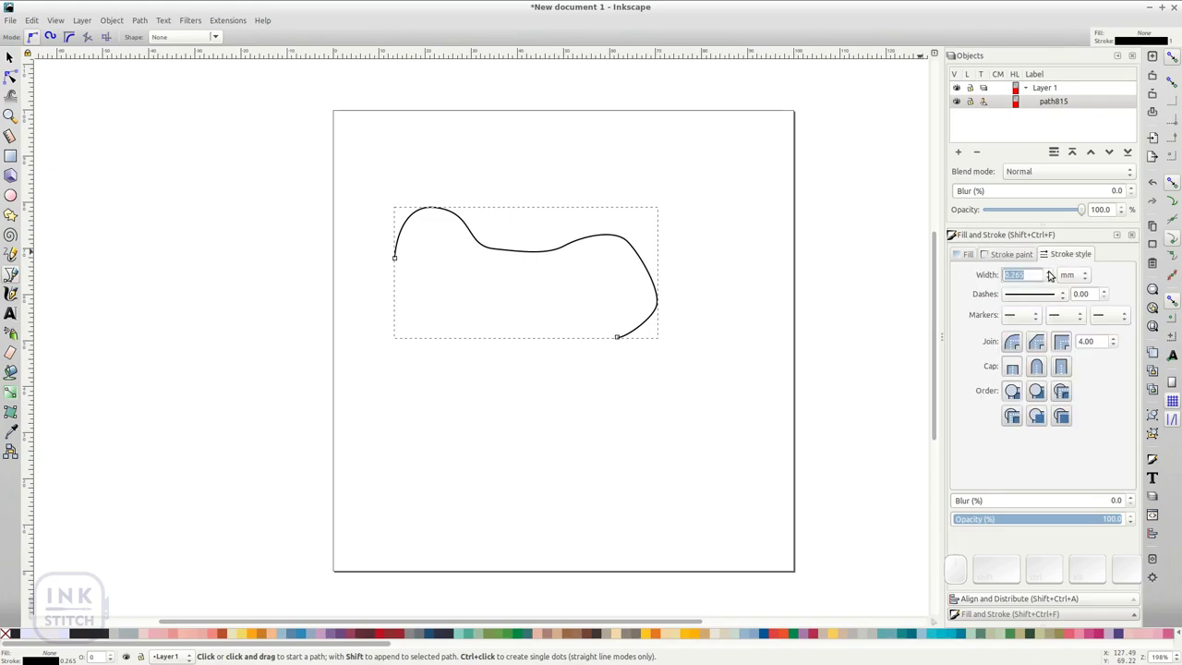
scroll(1049, 275, up, 9)
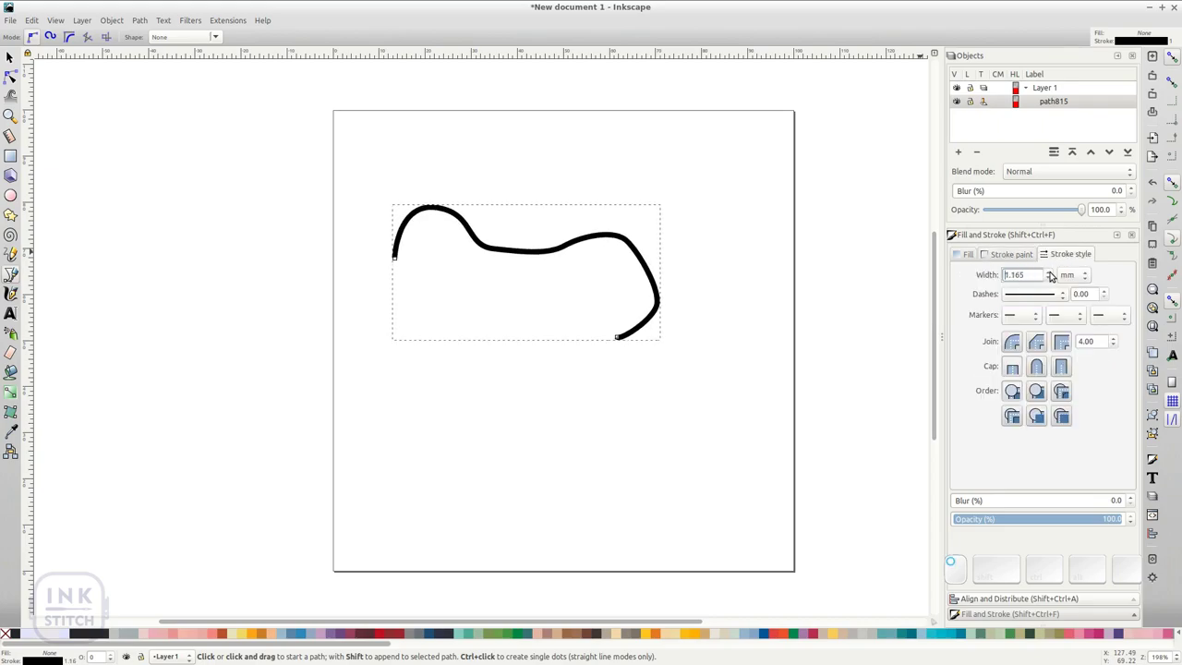
scroll(1050, 277, up, 11)
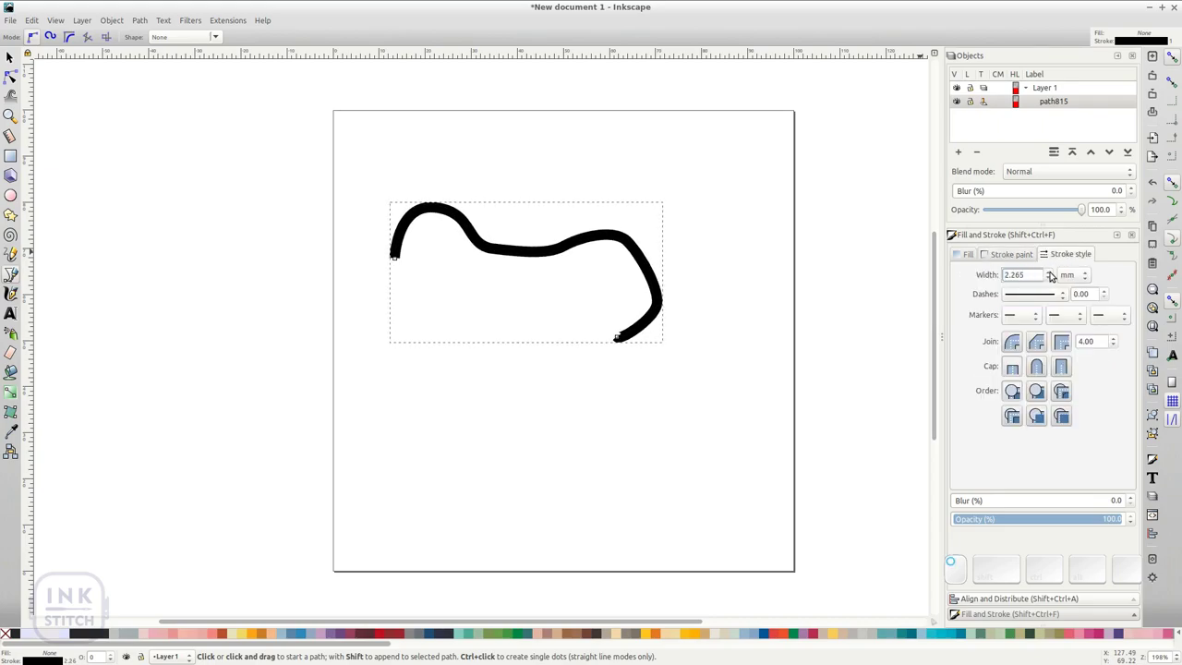
scroll(1050, 277, up, 3)
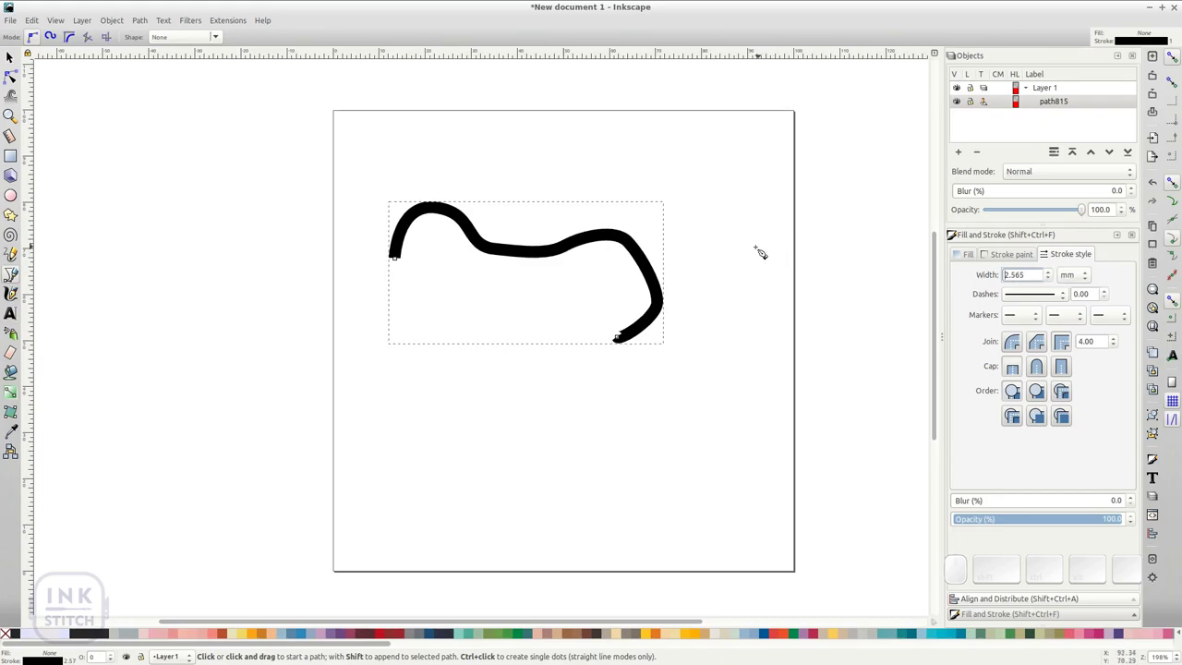
Change the node type of the curve's end node with the Node tool
click(10, 78)
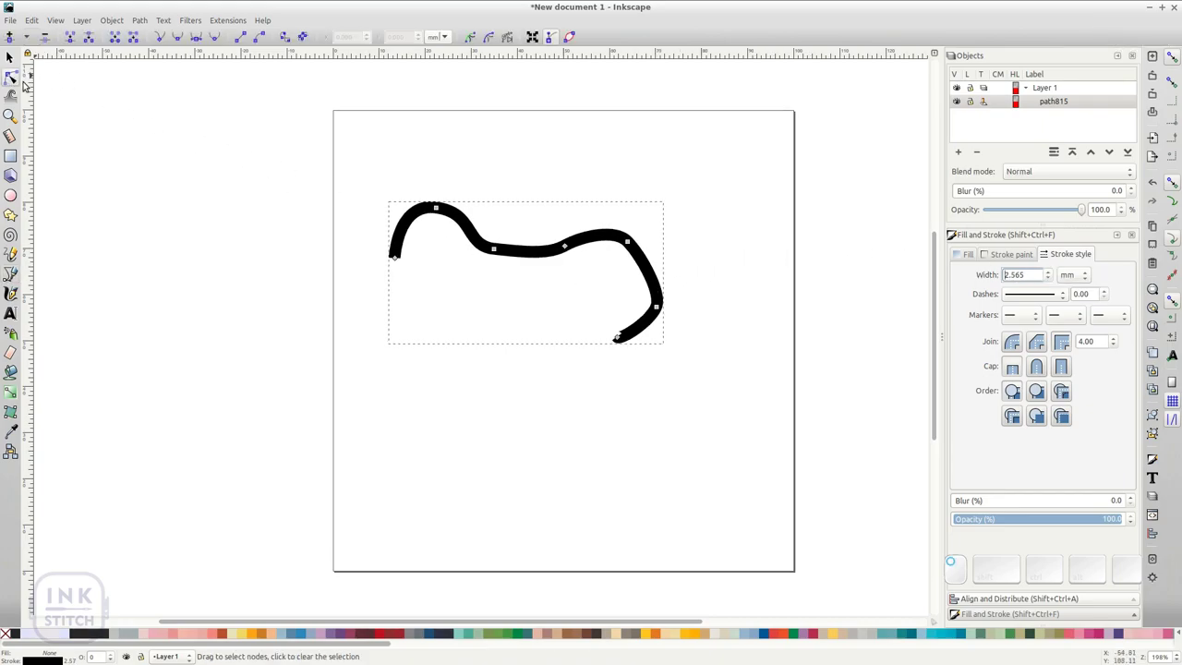
click(619, 338)
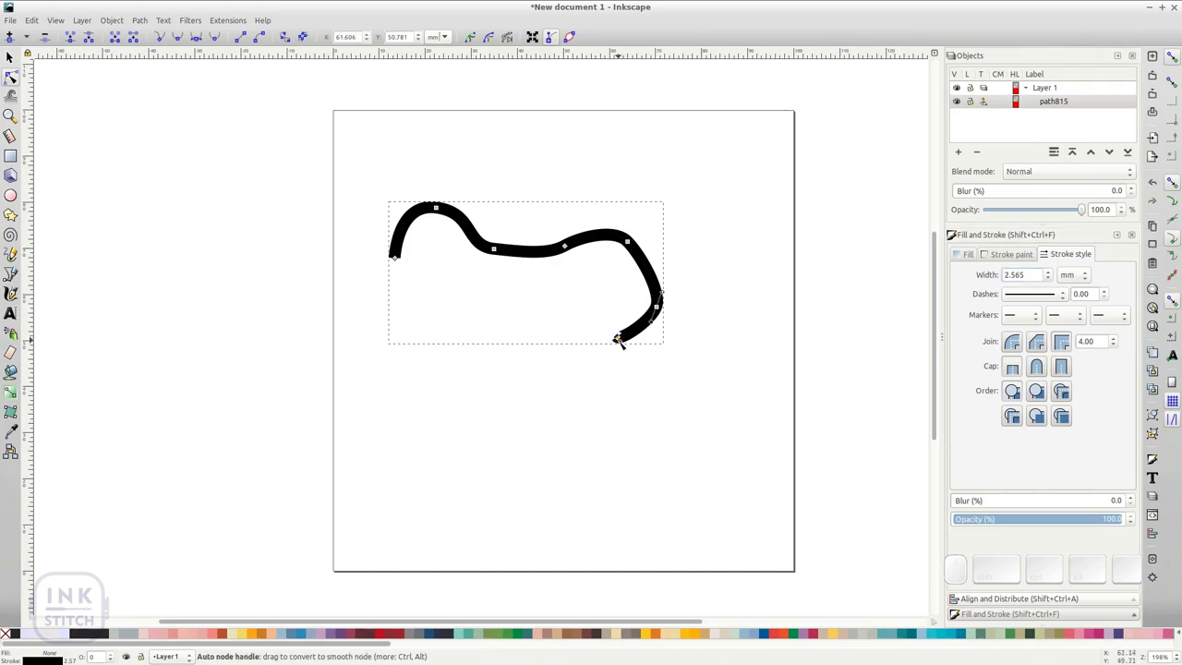
click(160, 37)
Run Ink/Stitch Satin Tools > Convert Line to Satin on the thick curve
click(227, 20)
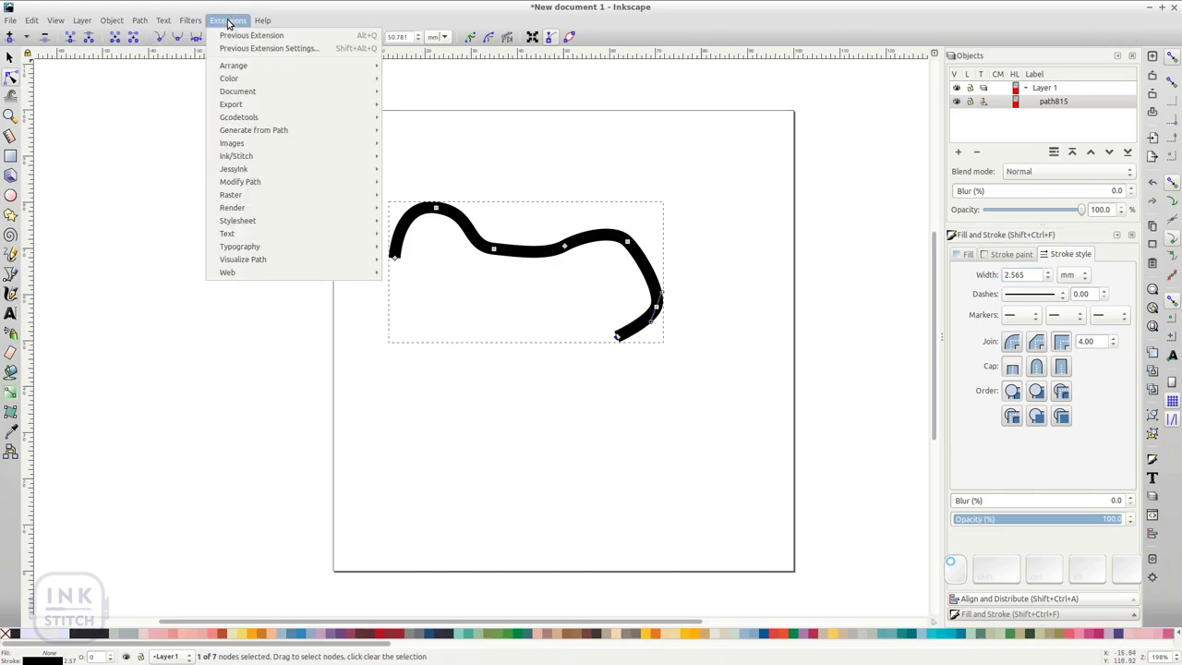
mouse_move(276, 160)
mouse_move(417, 169)
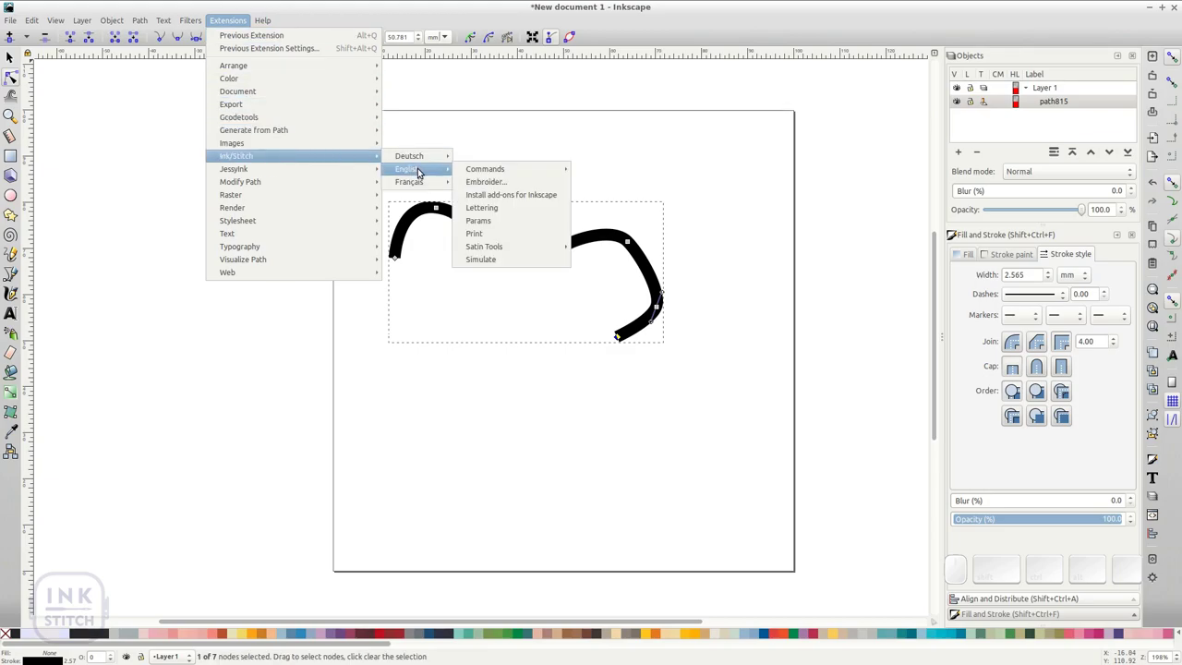
mouse_move(508, 247)
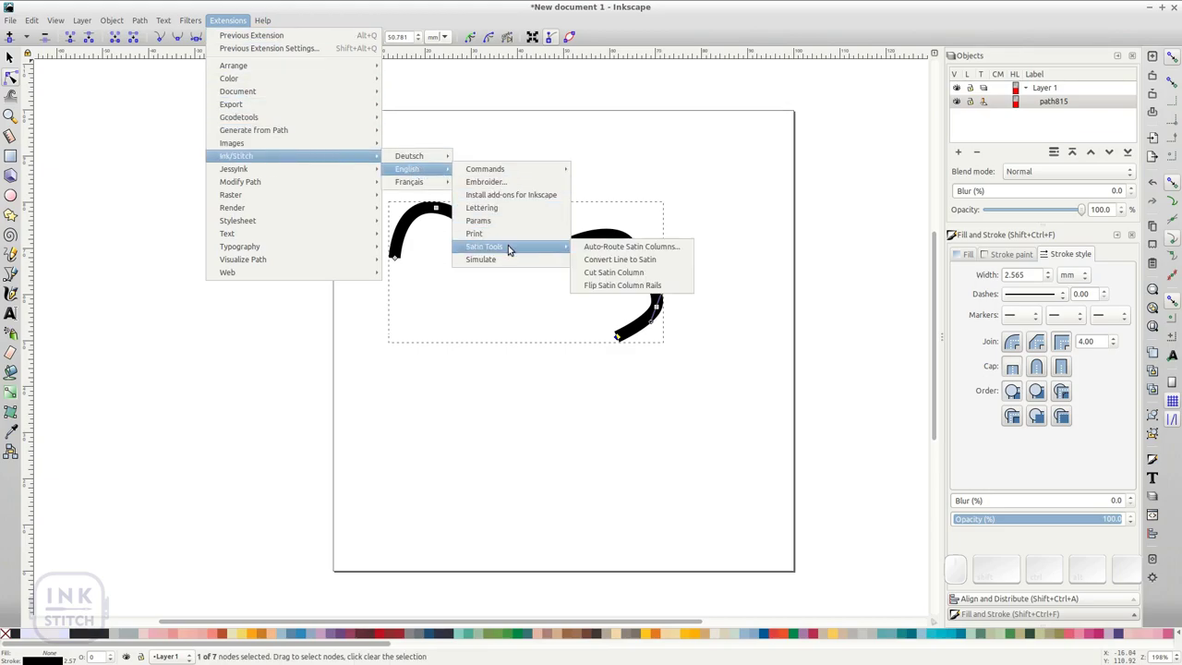
click(597, 264)
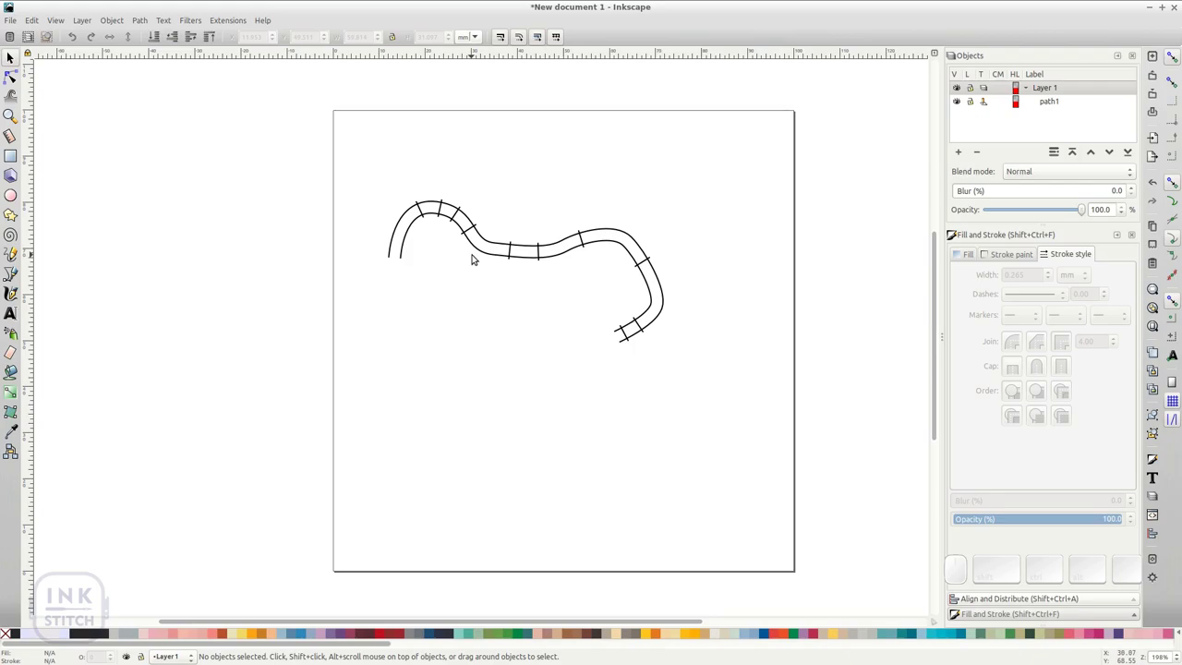
Break the satin column at facing nodes on both rails and break the path apart
click(487, 256)
key(n)
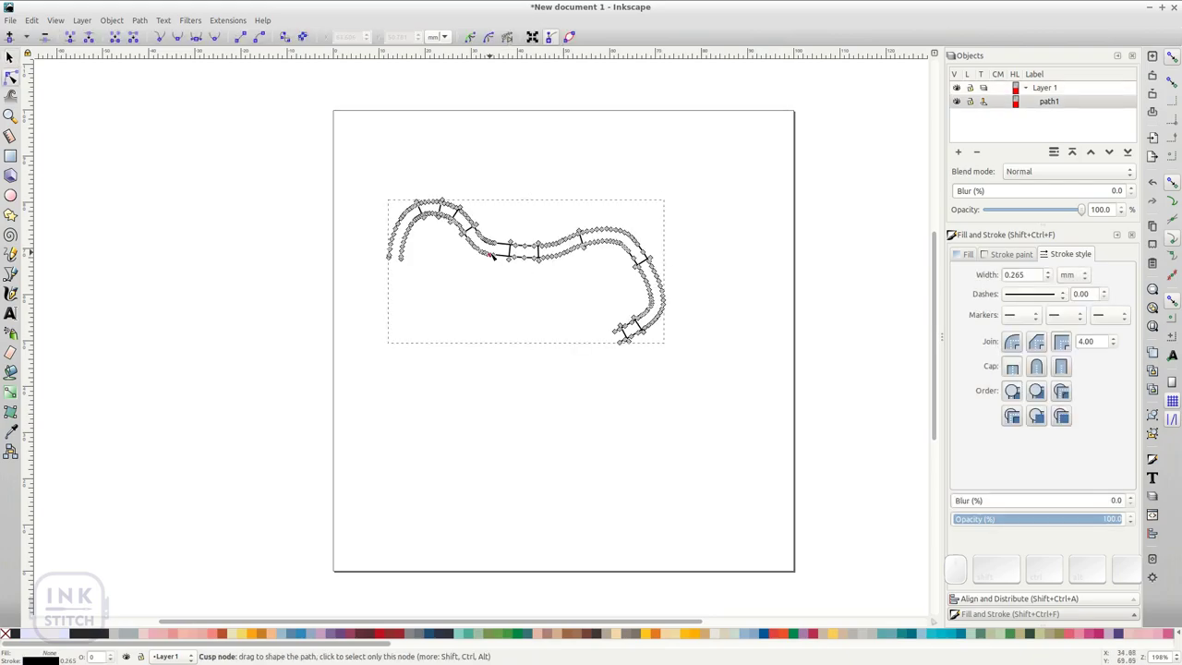
scroll(495, 263, up, 2)
scroll(495, 262, up, 3)
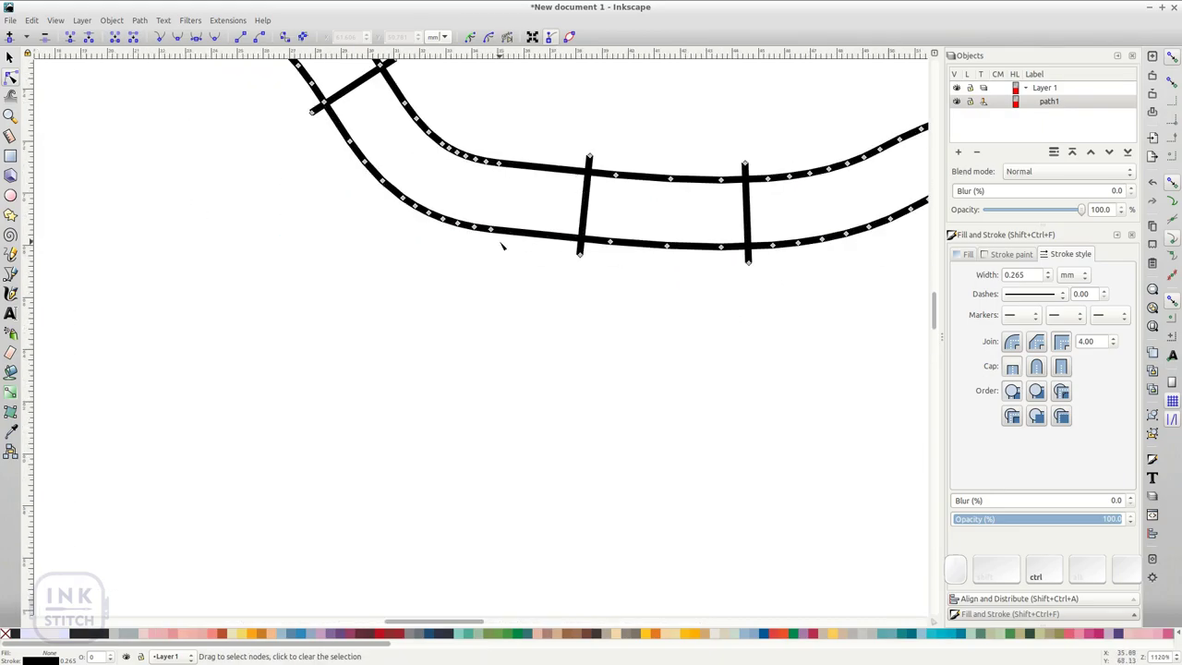
drag(492, 140, 514, 255)
shift+click(490, 229)
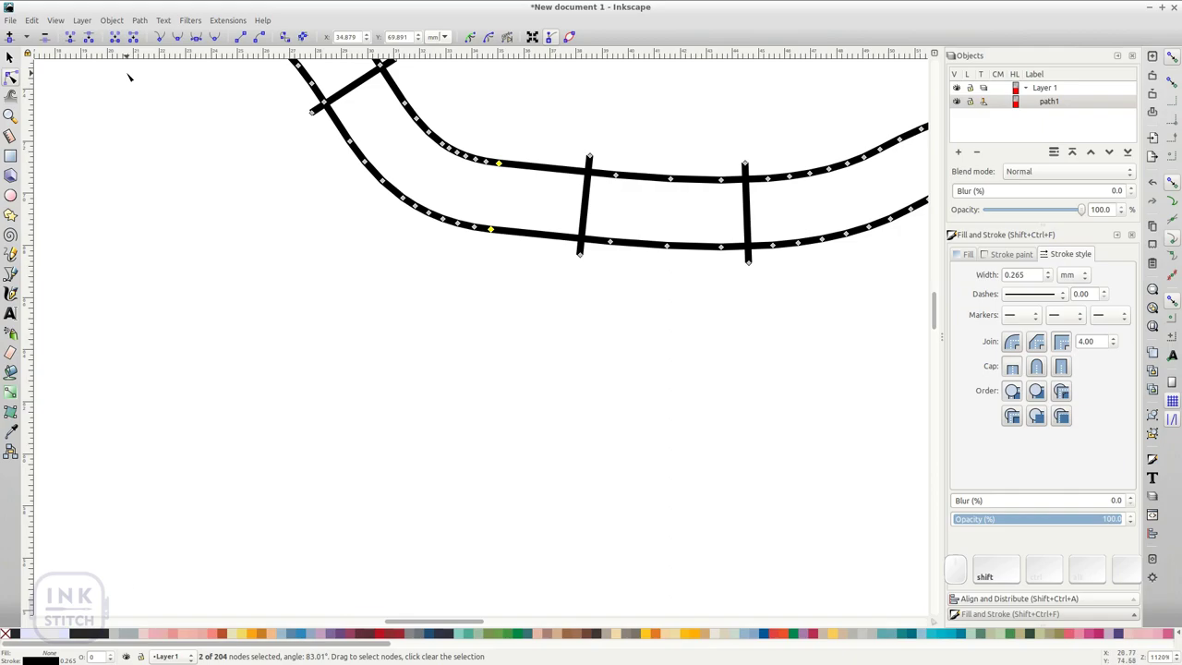
click(89, 38)
scroll(538, 279, down, 3)
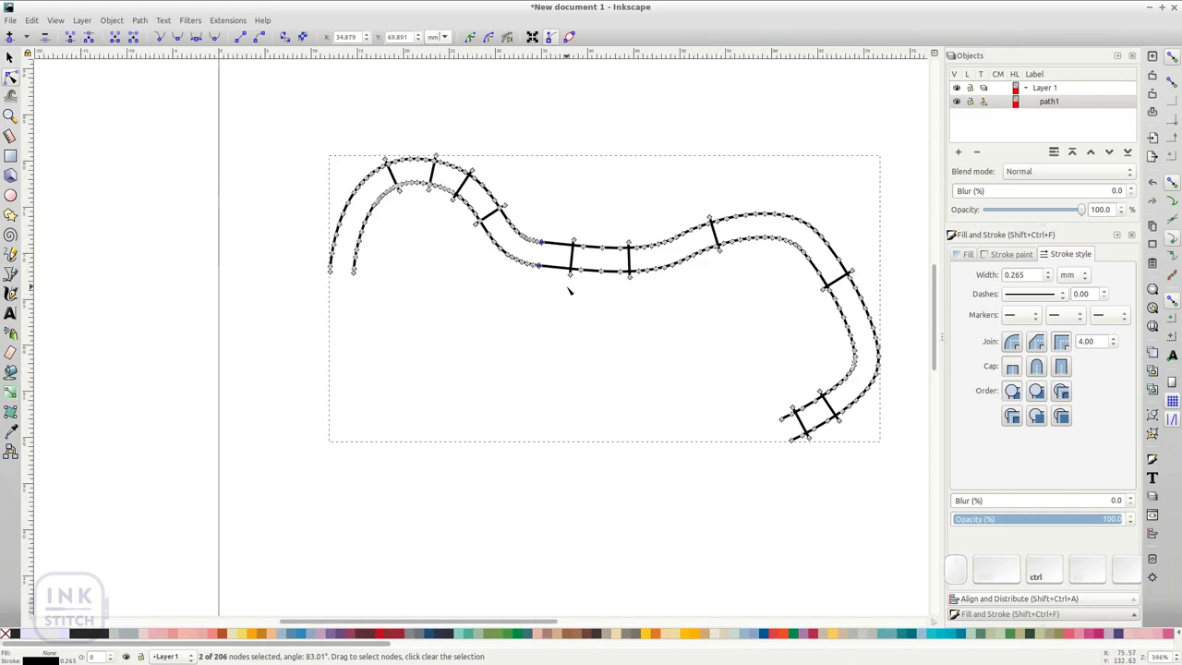
key(ctrl+shift+k)
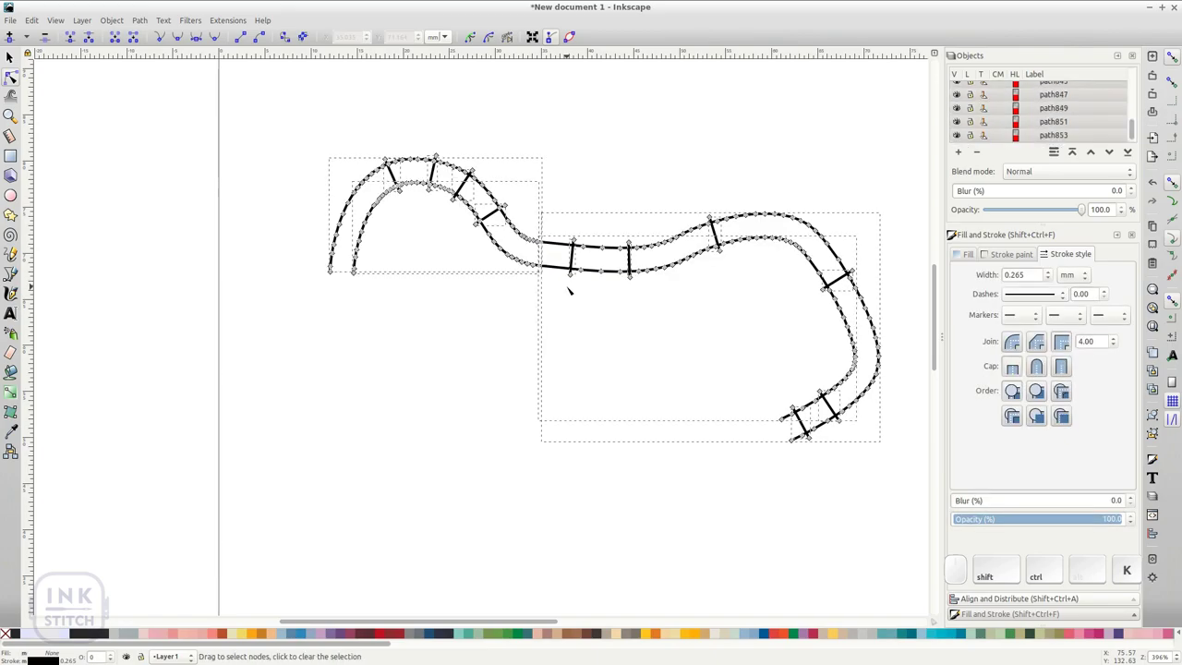
Combine the right-hand pieces into one path and nudge it right to leave a gap
key(s)
click(464, 311)
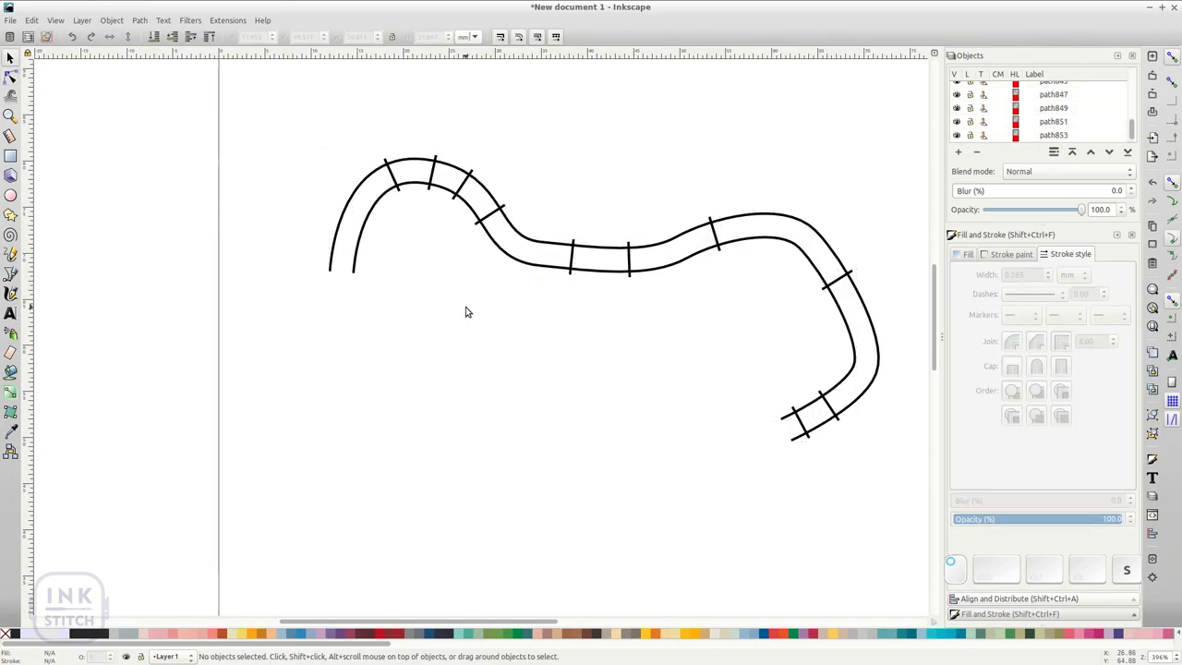
drag(264, 66, 554, 335)
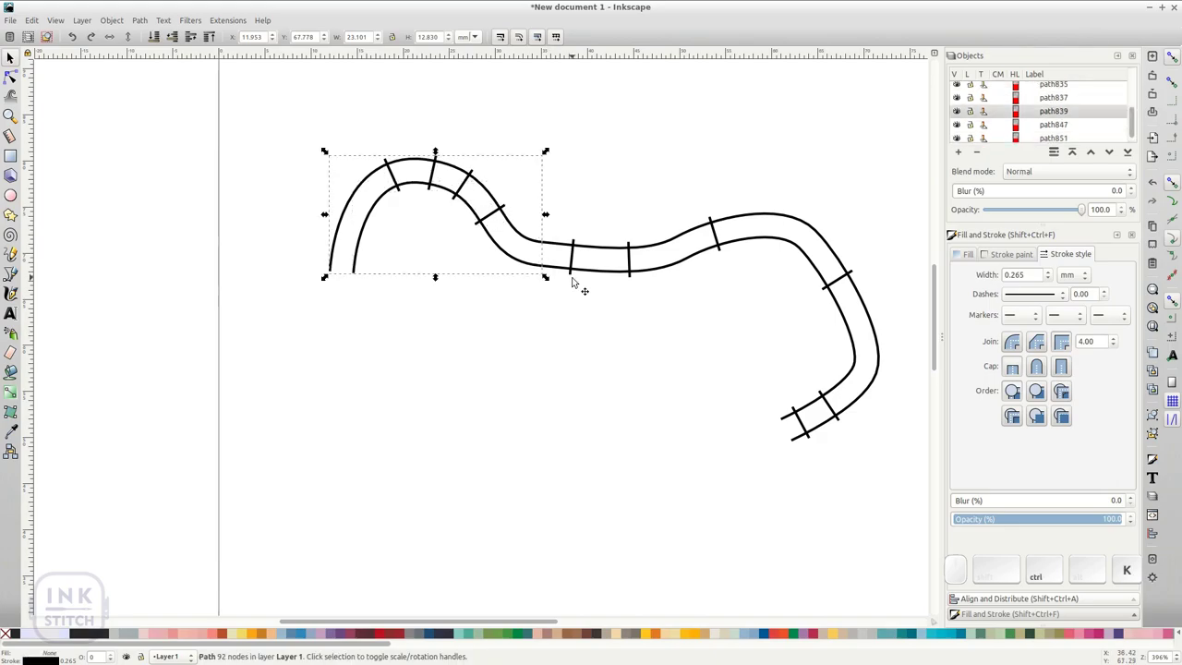
click(625, 181)
drag(538, 136, 895, 481)
key(ctrl+k)
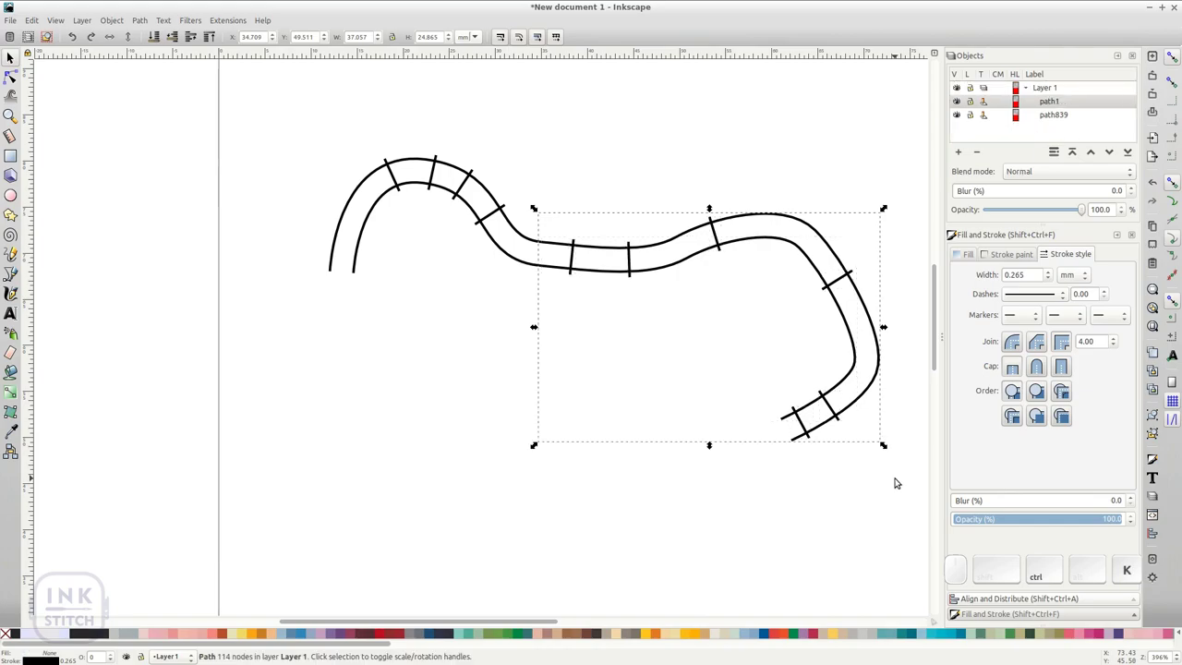
drag(574, 269, 595, 279)
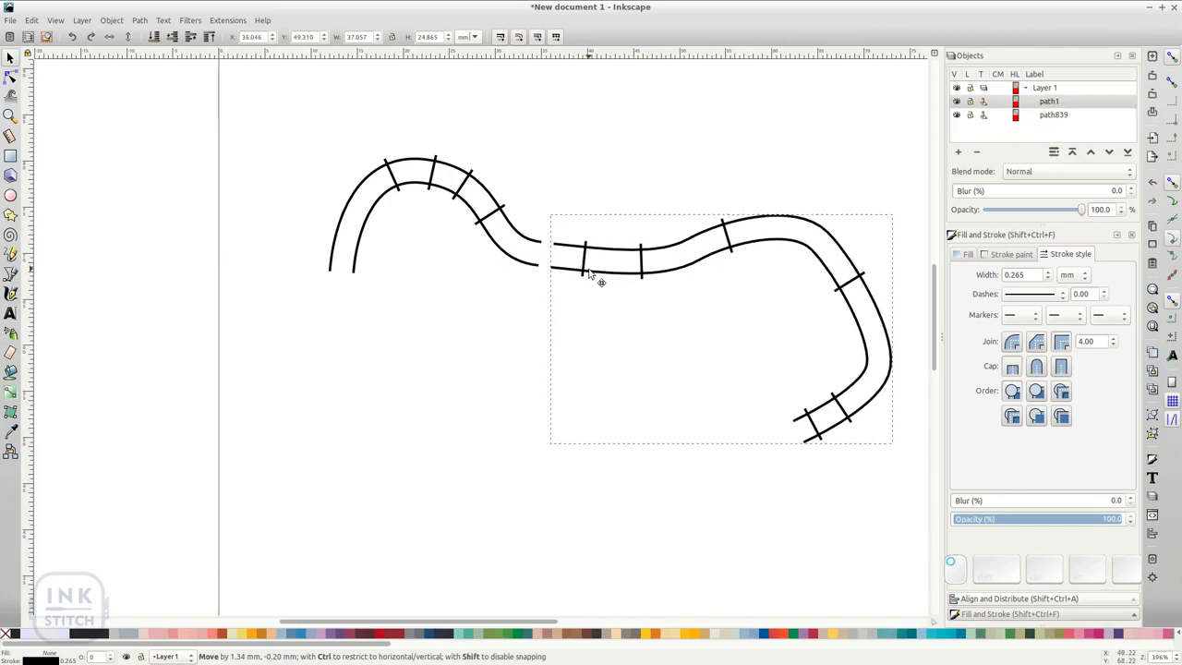
shift+click(510, 260)
click(510, 347)
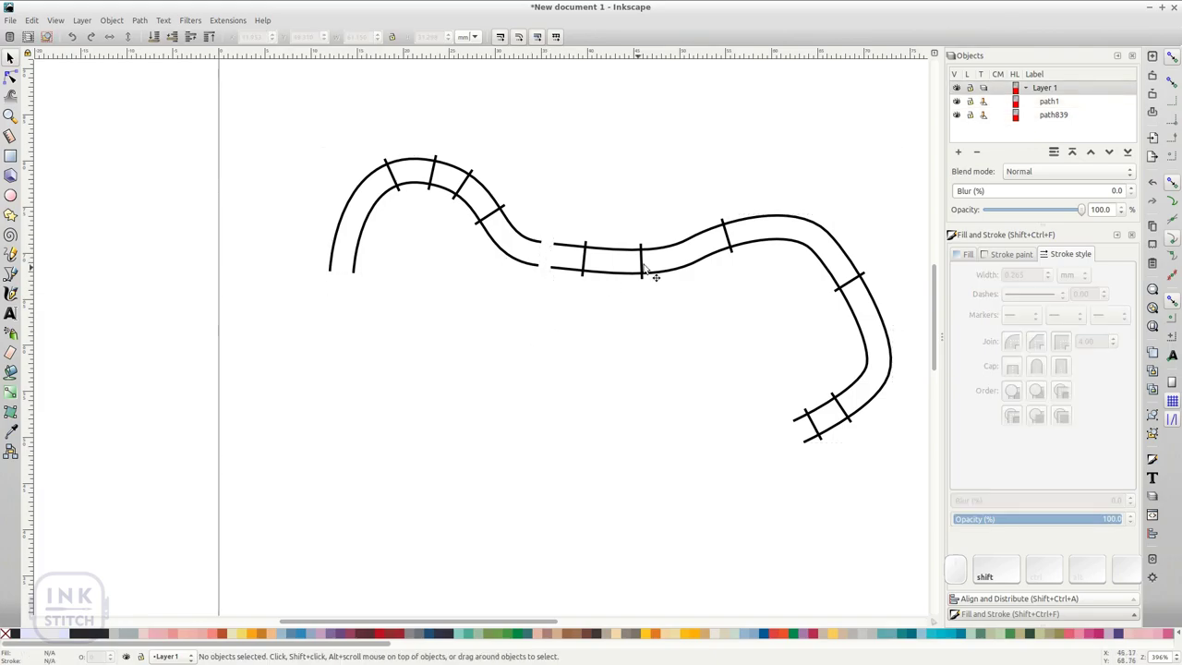
Attach a satin cut point (scissors) command to the right-hand part of the column
click(778, 244)
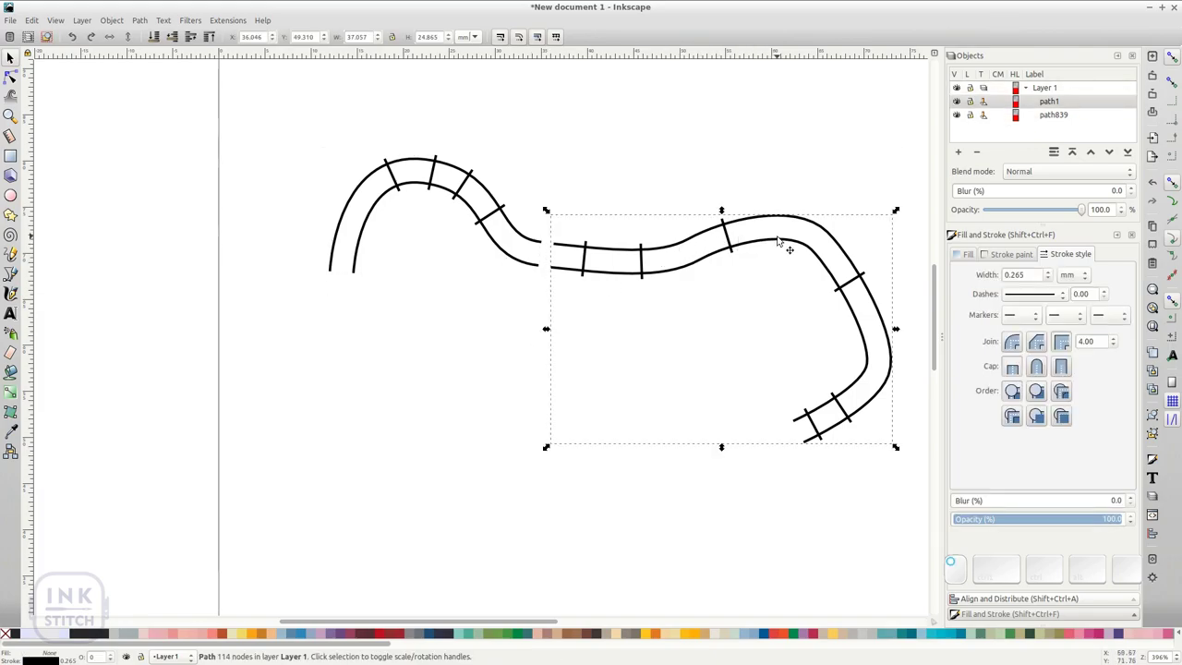
click(227, 21)
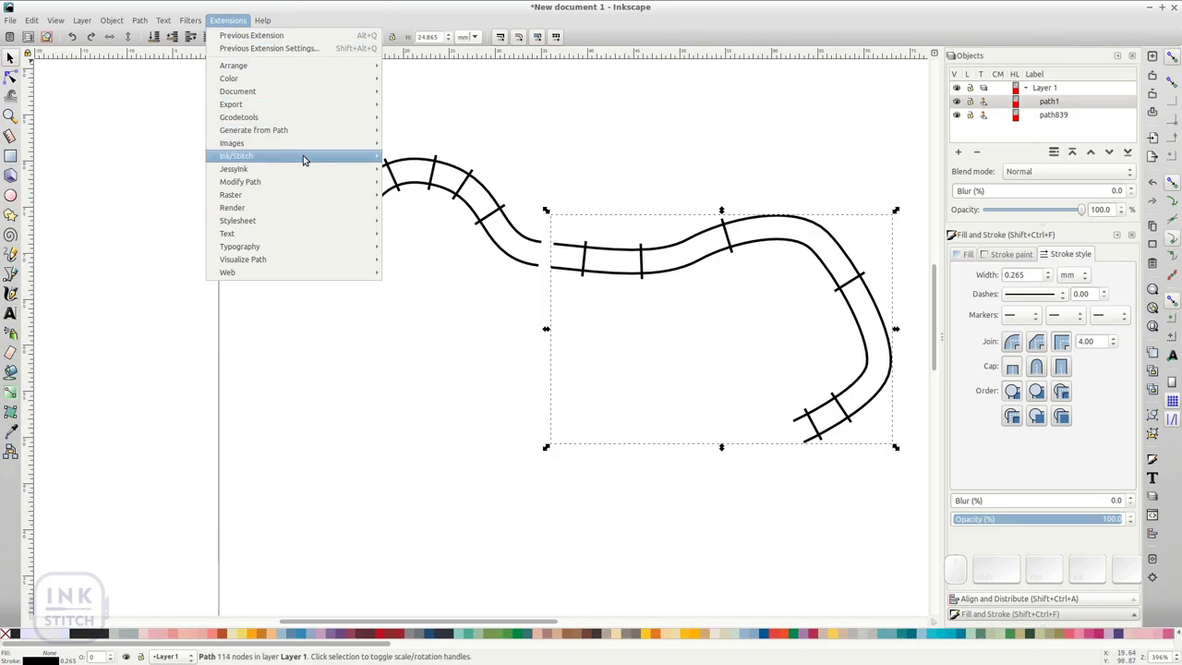
mouse_move(304, 156)
mouse_move(411, 171)
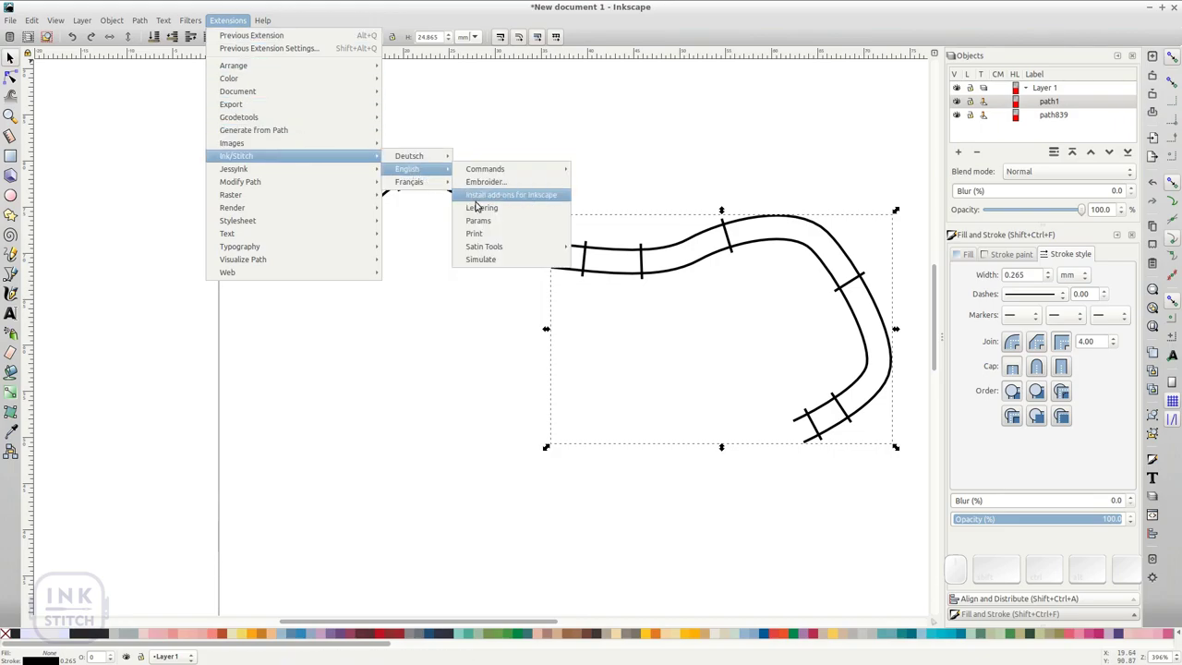
mouse_move(531, 175)
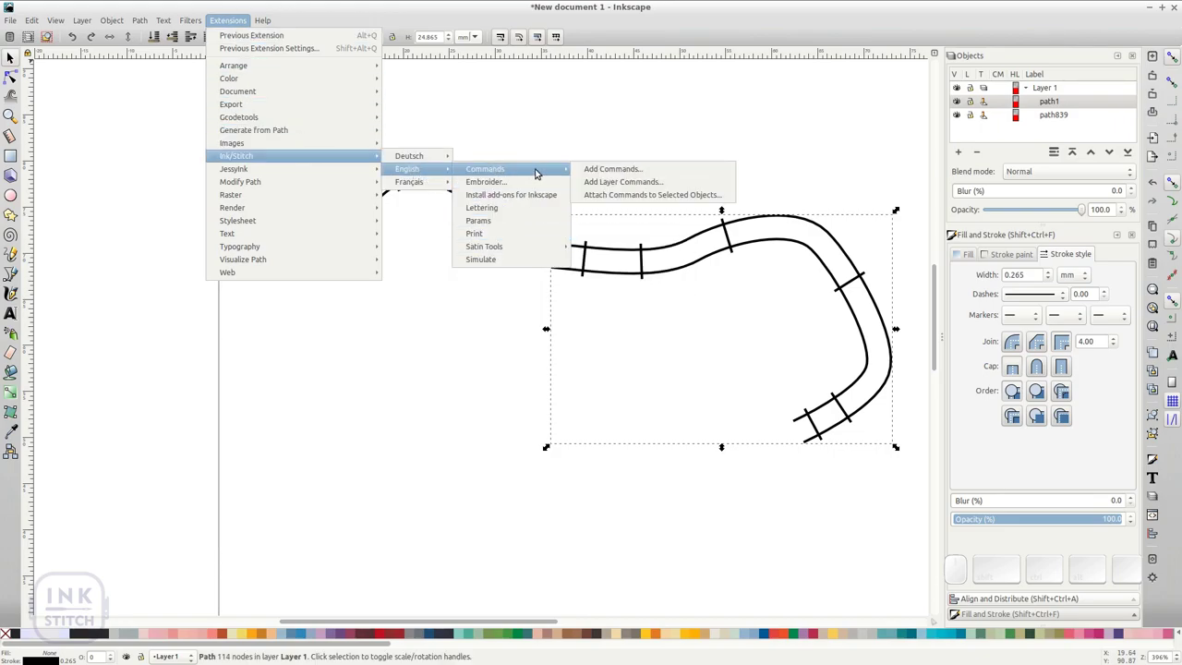
click(604, 194)
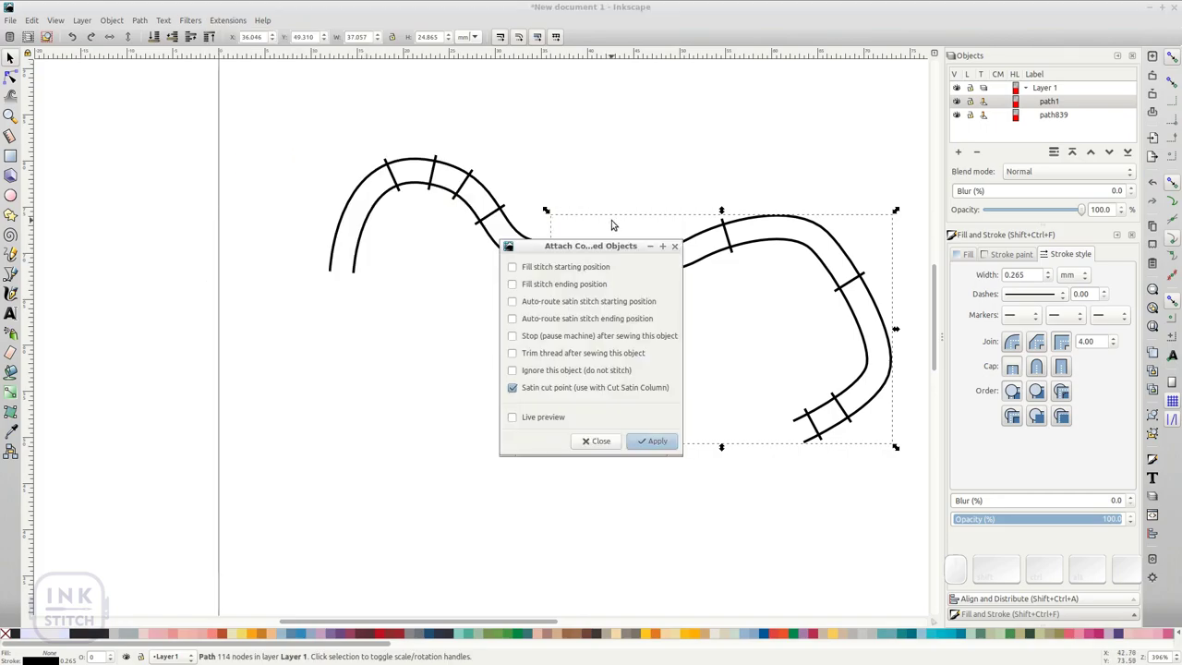
click(656, 443)
click(652, 442)
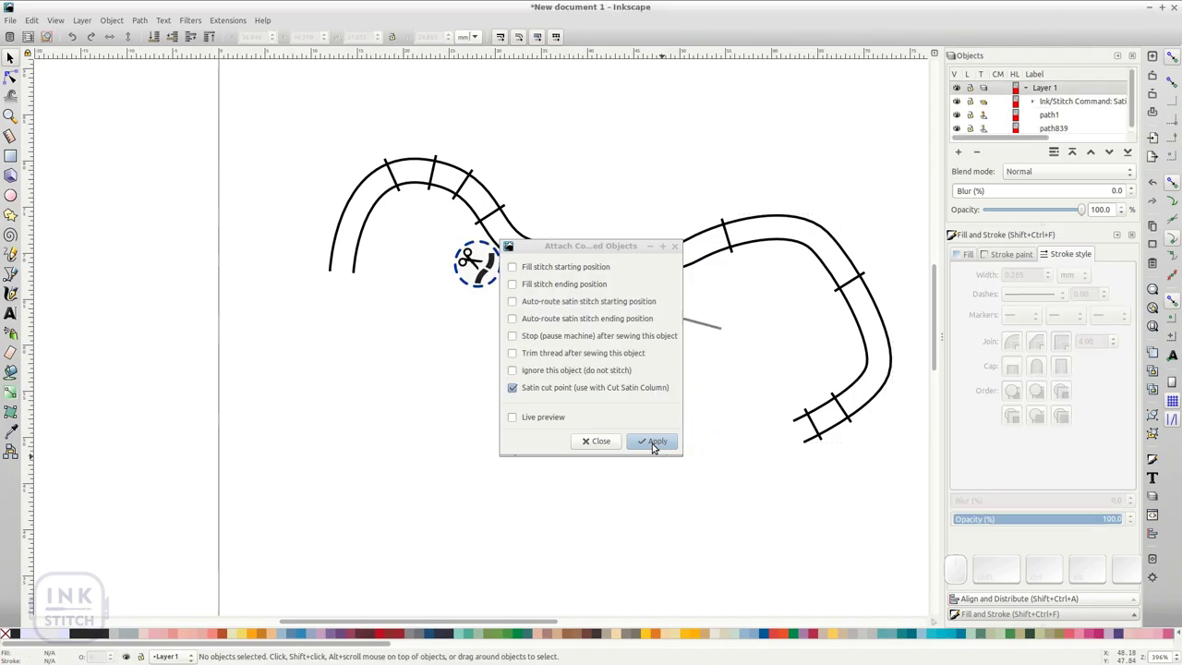
click(600, 442)
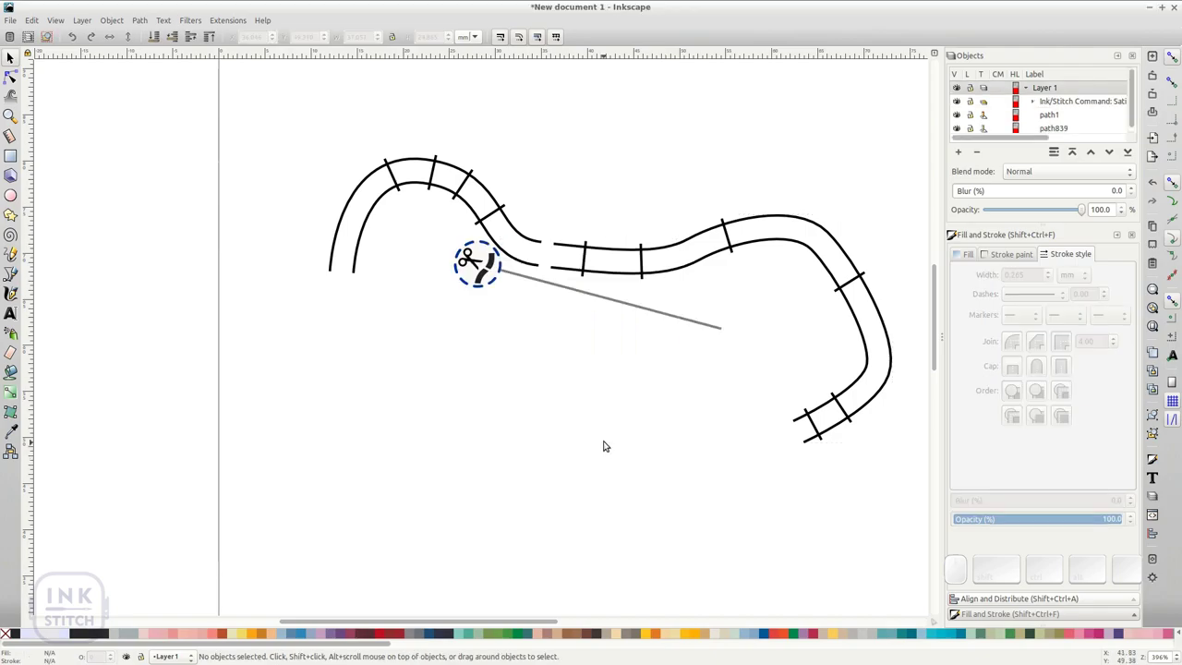
Move the scissors symbol to the satin's right-hand bend and run Cut Satin Column on path1
click(488, 273)
mouse_move(488, 273)
mouse_down()
mouse_move(606, 182)
mouse_move(597, 181)
mouse_move(689, 163)
mouse_move(816, 152)
mouse_move(916, 227)
mouse_up()
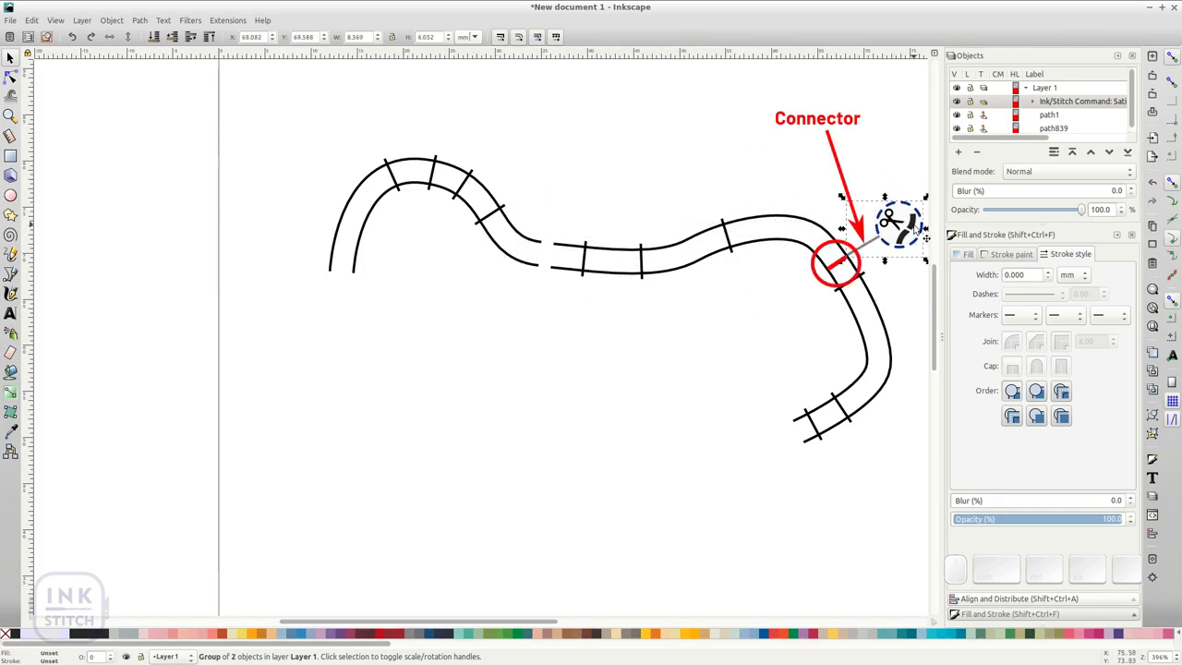
click(821, 232)
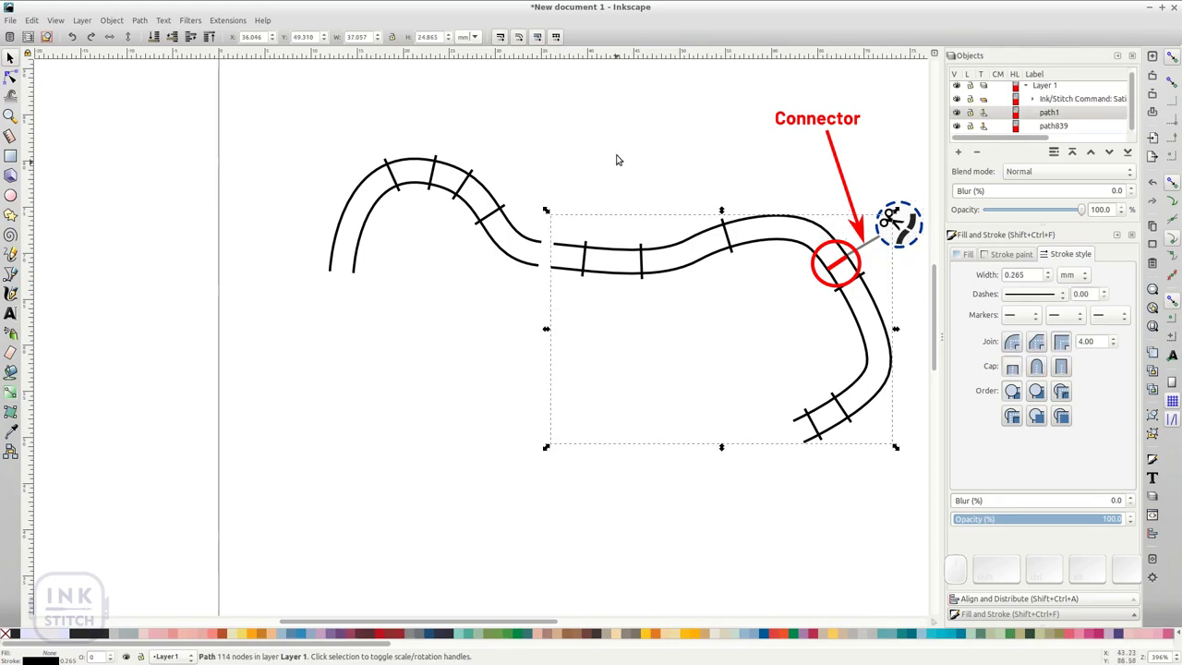
click(229, 20)
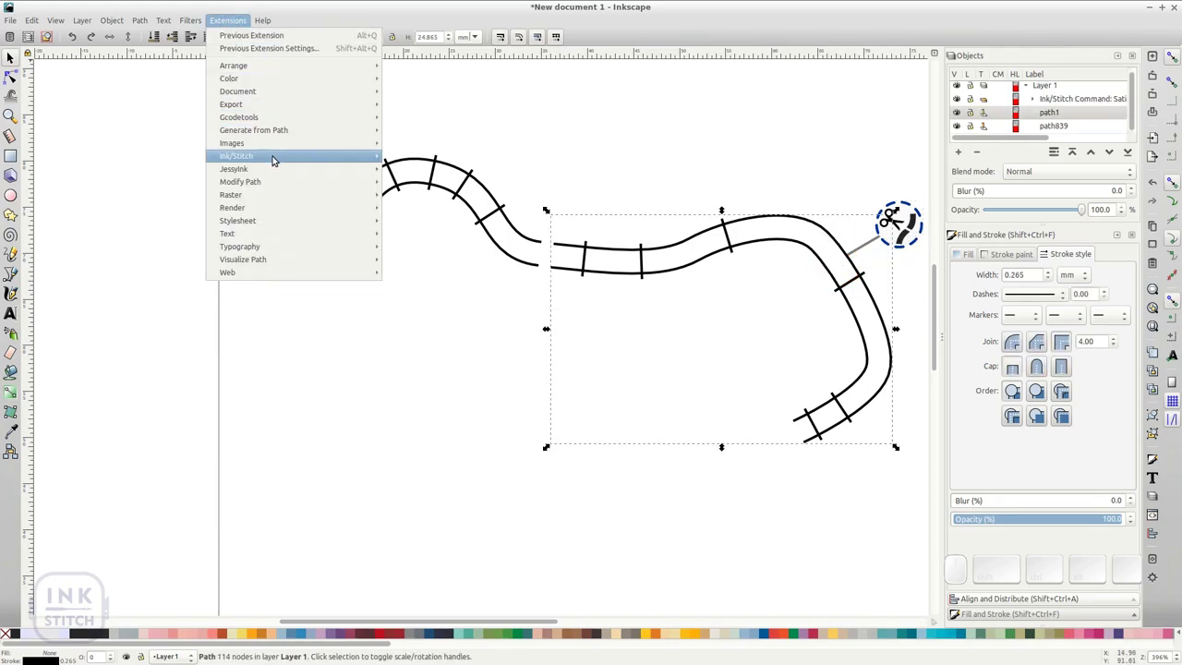
mouse_move(273, 162)
mouse_move(430, 175)
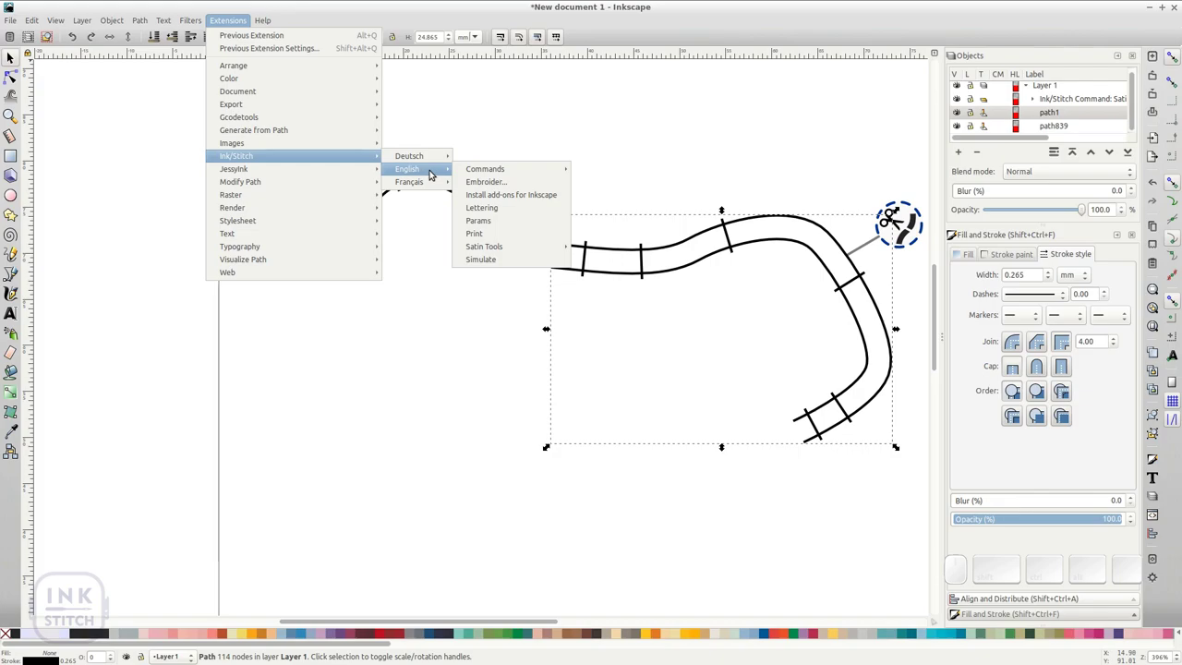
mouse_move(554, 252)
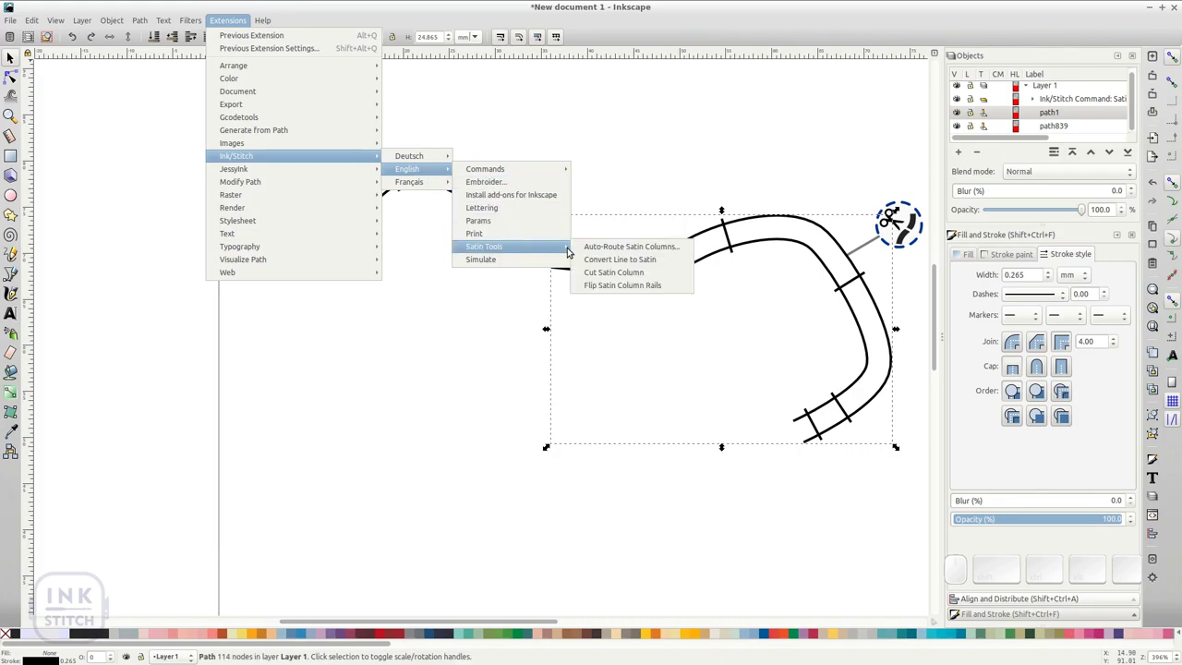
click(610, 275)
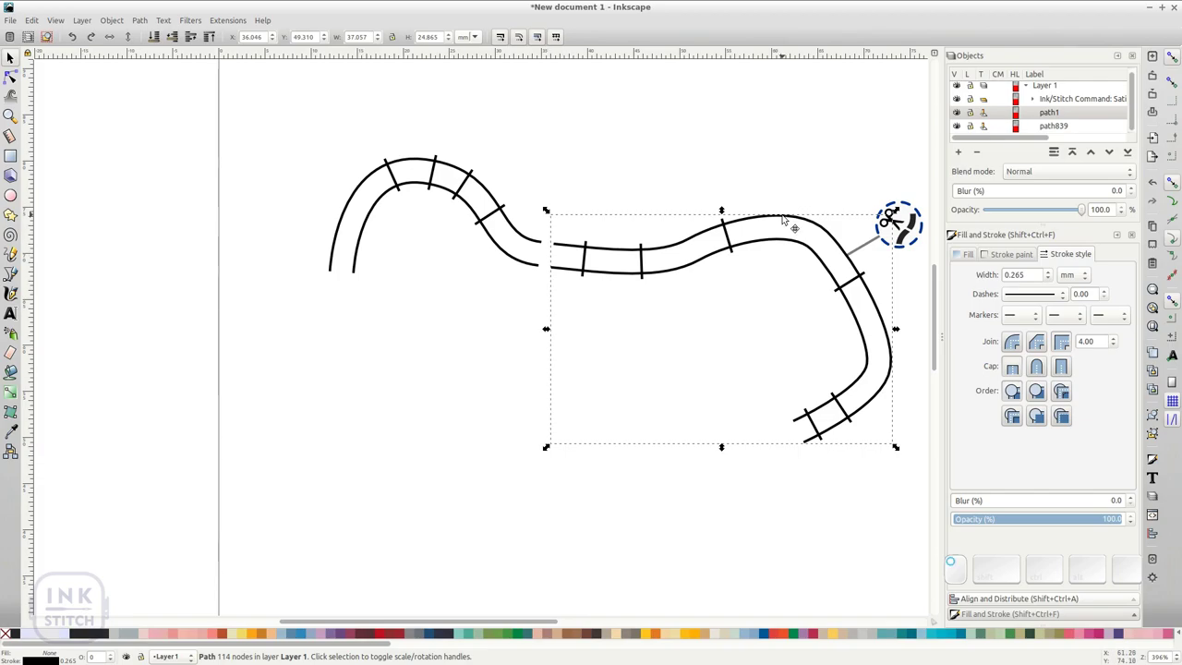
Enable custom satin column for the satin path in Ink/Stitch Params and apply
key(n)
key(ctrl+shift+p)
click(40, 202)
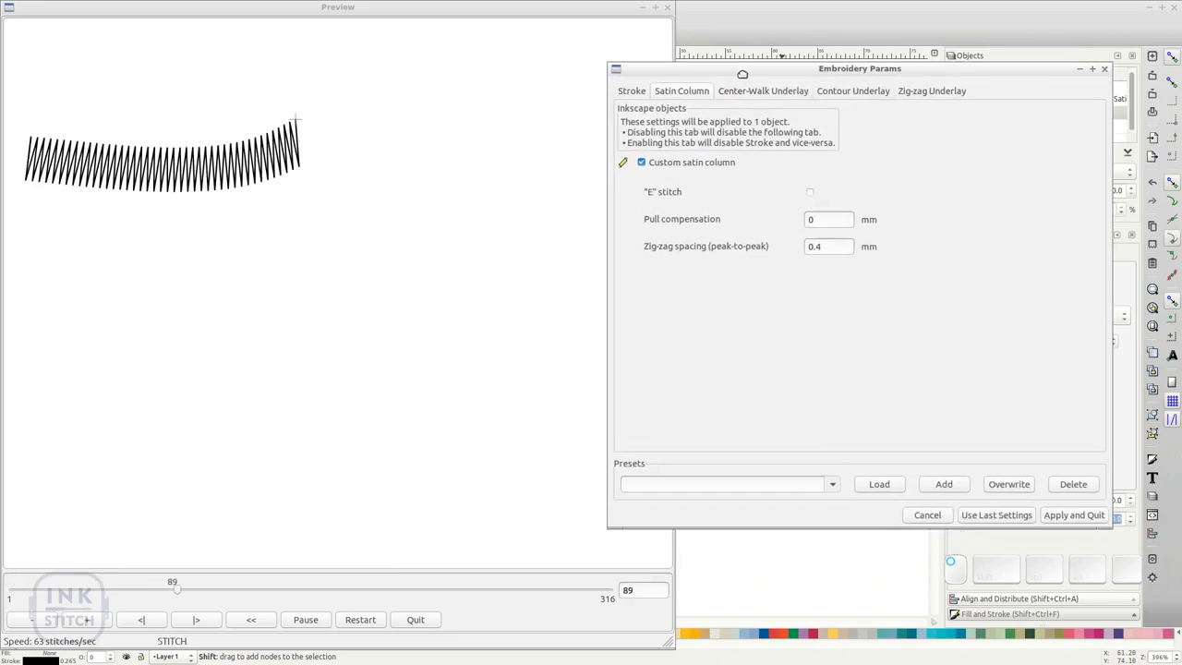
click(1154, 510)
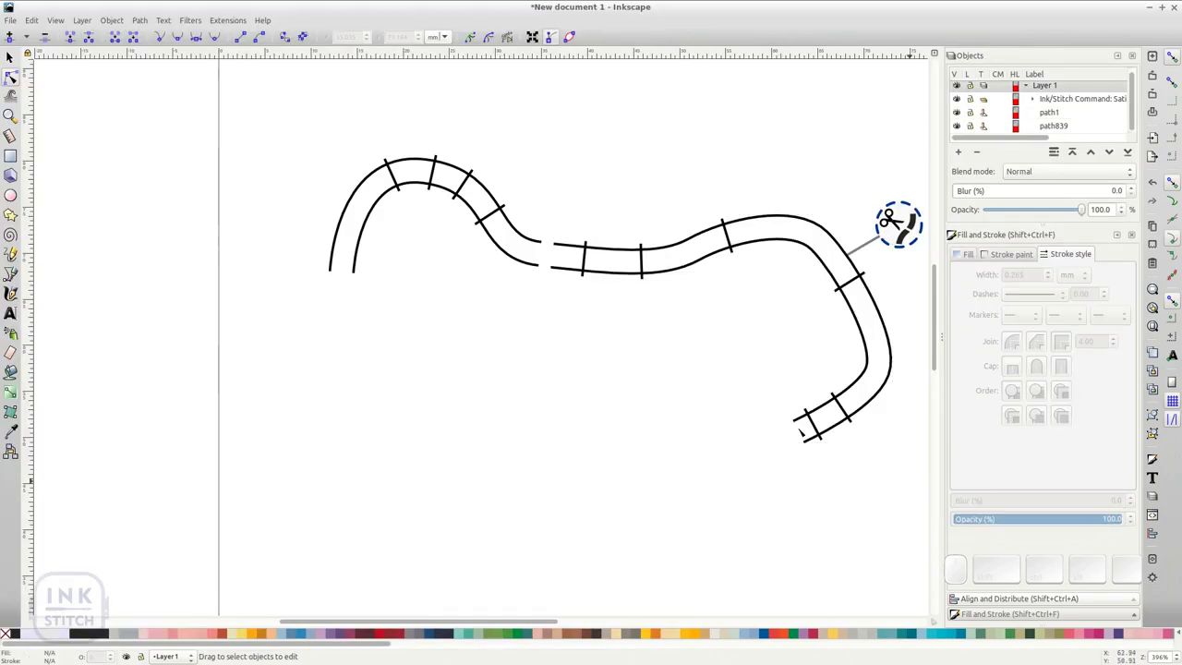
Run Cut Satin Column to split off the right-hand bend as path923
click(757, 239)
key(s)
click(227, 20)
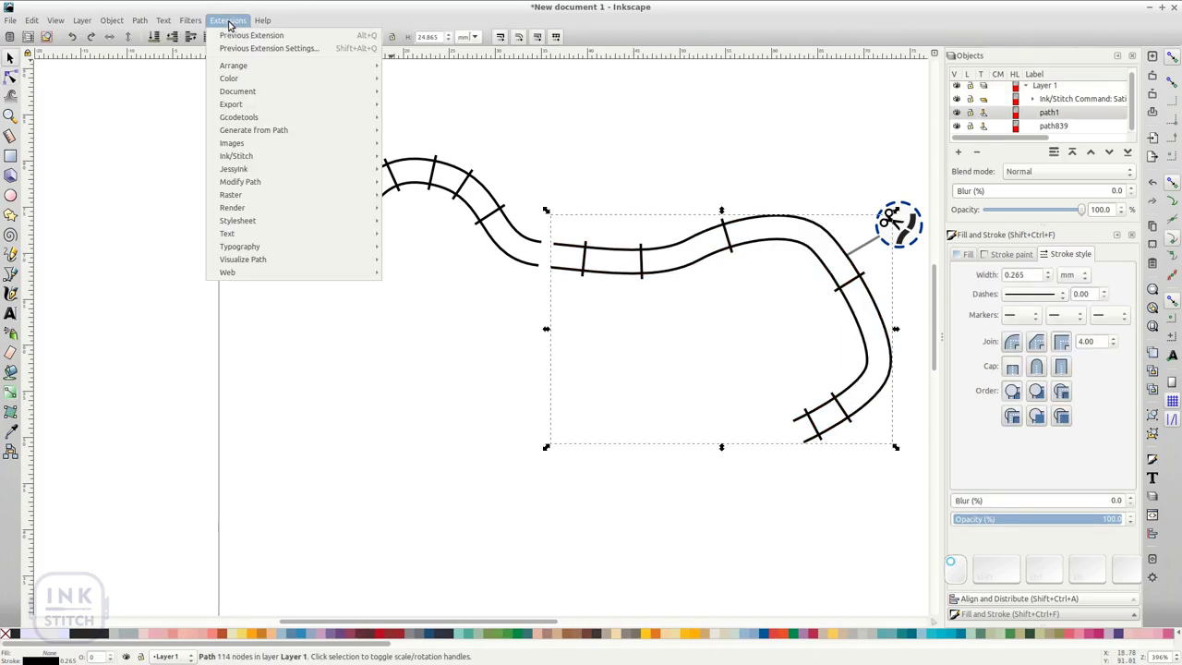
mouse_move(265, 159)
mouse_move(409, 169)
mouse_move(513, 247)
click(599, 275)
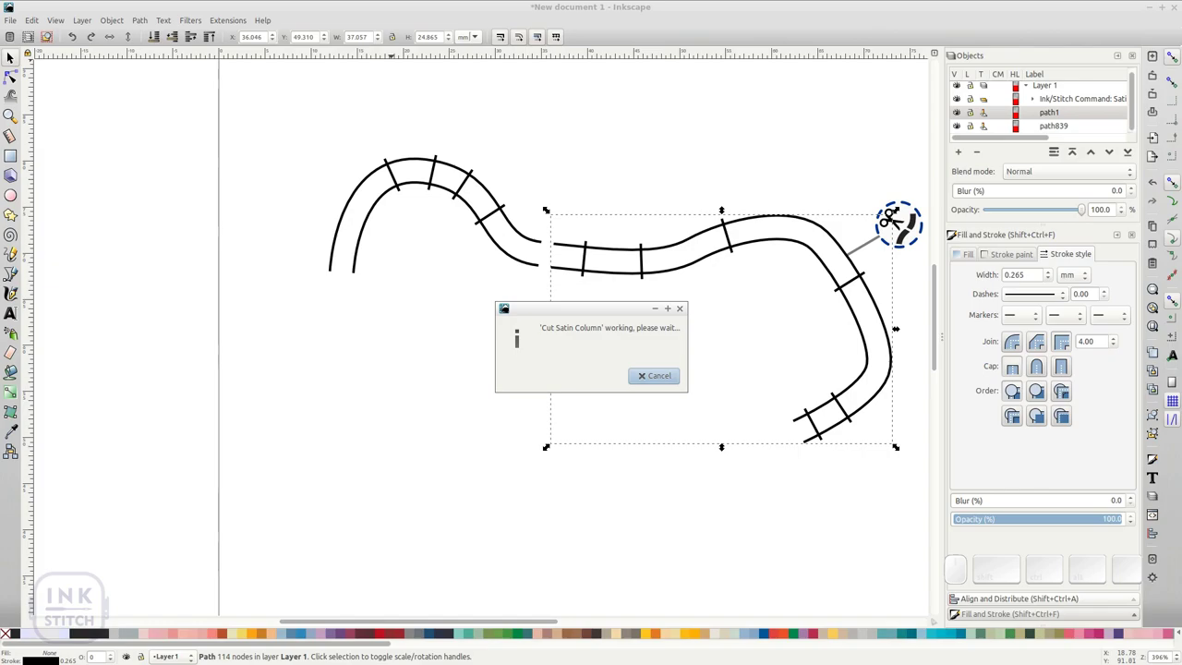
click(884, 325)
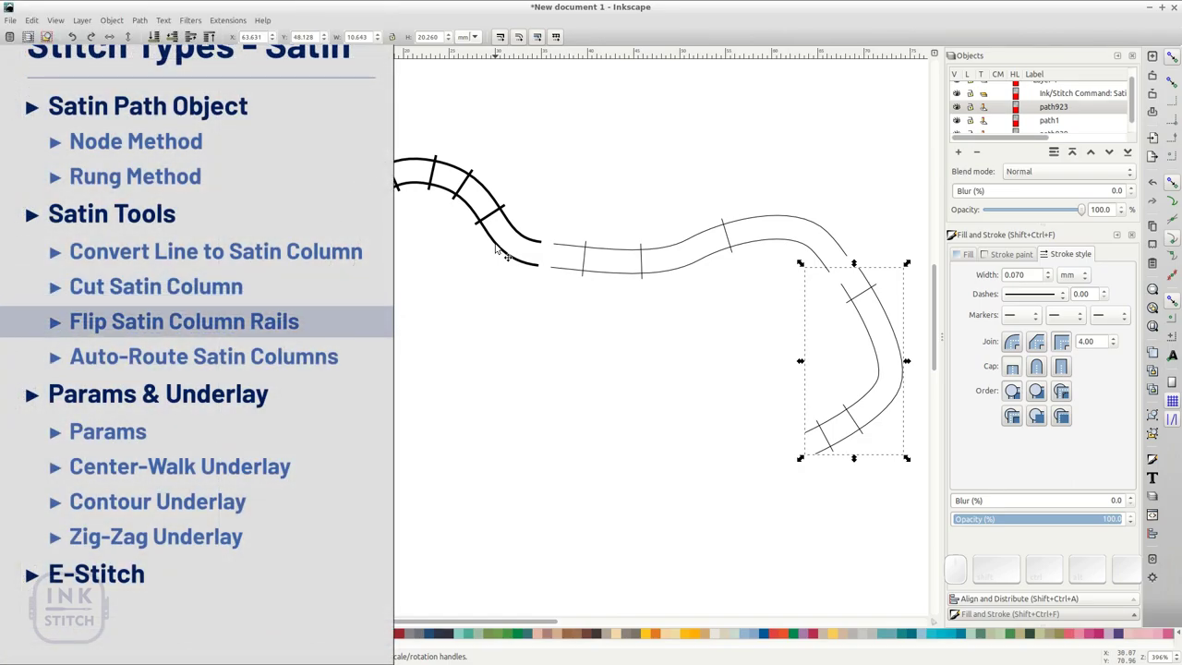
click(498, 251)
shift+click(629, 251)
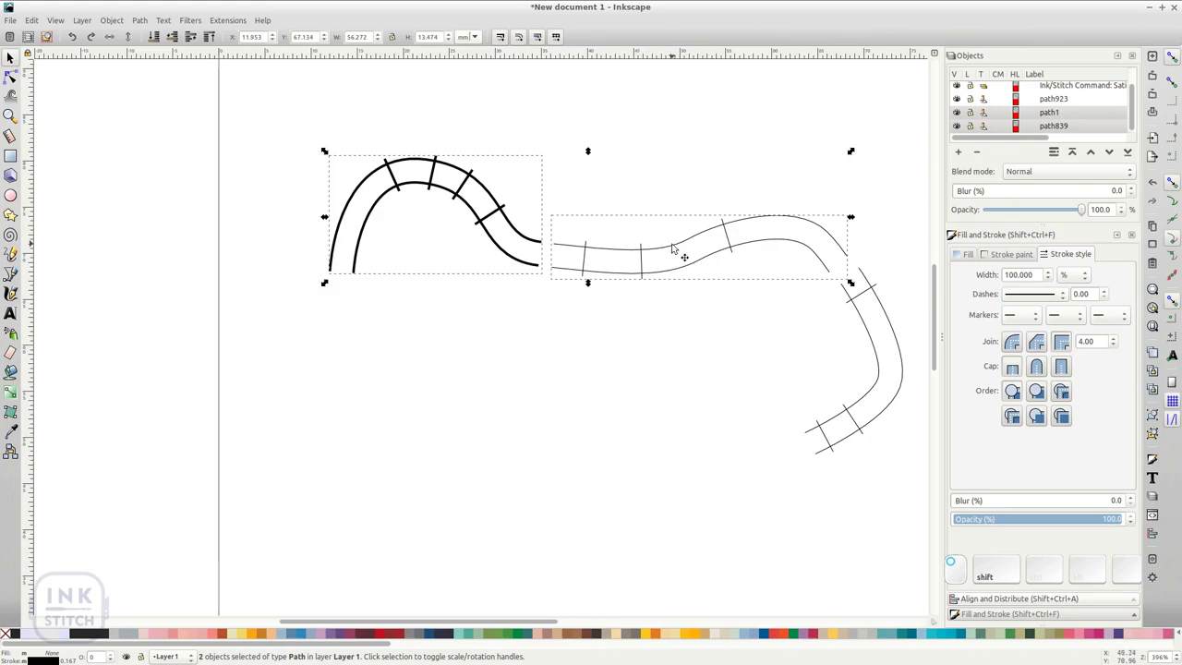
shift+click(875, 334)
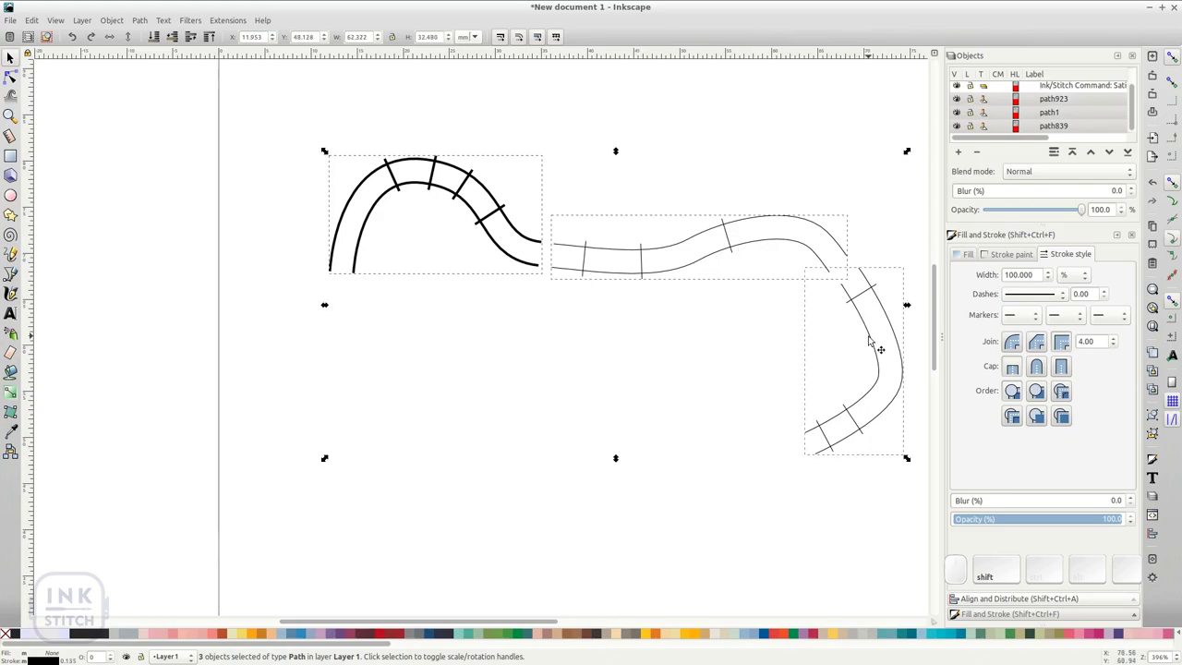
key(ctrl+shift+l)
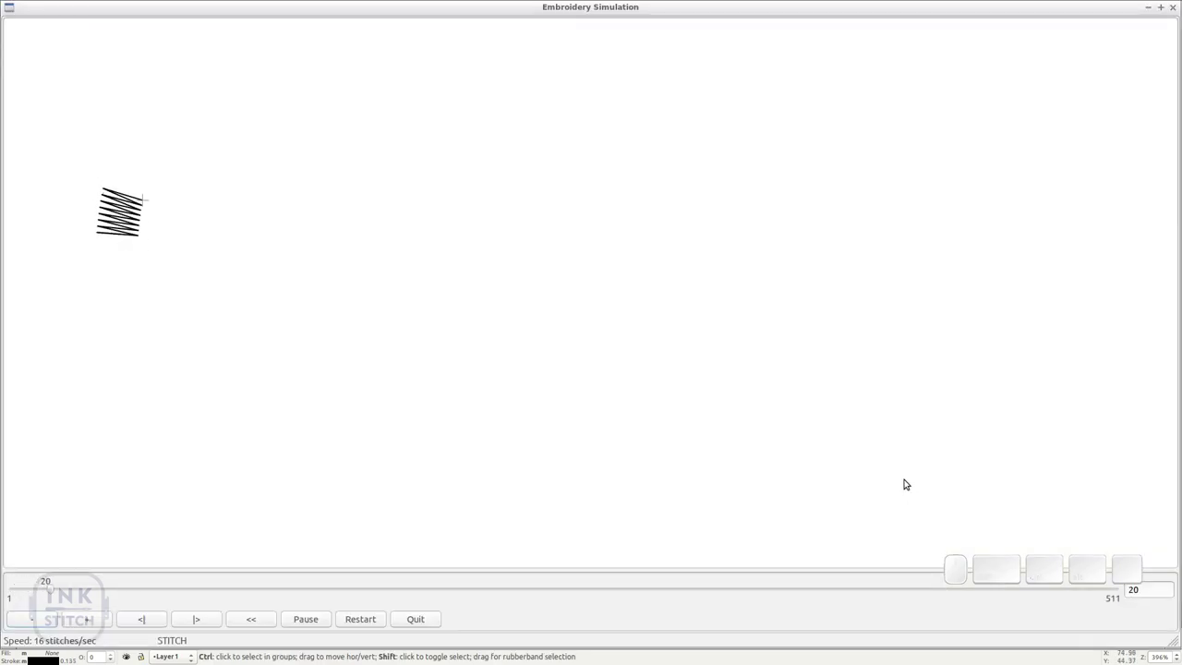
key(Up)
key(Up)
key(Up)
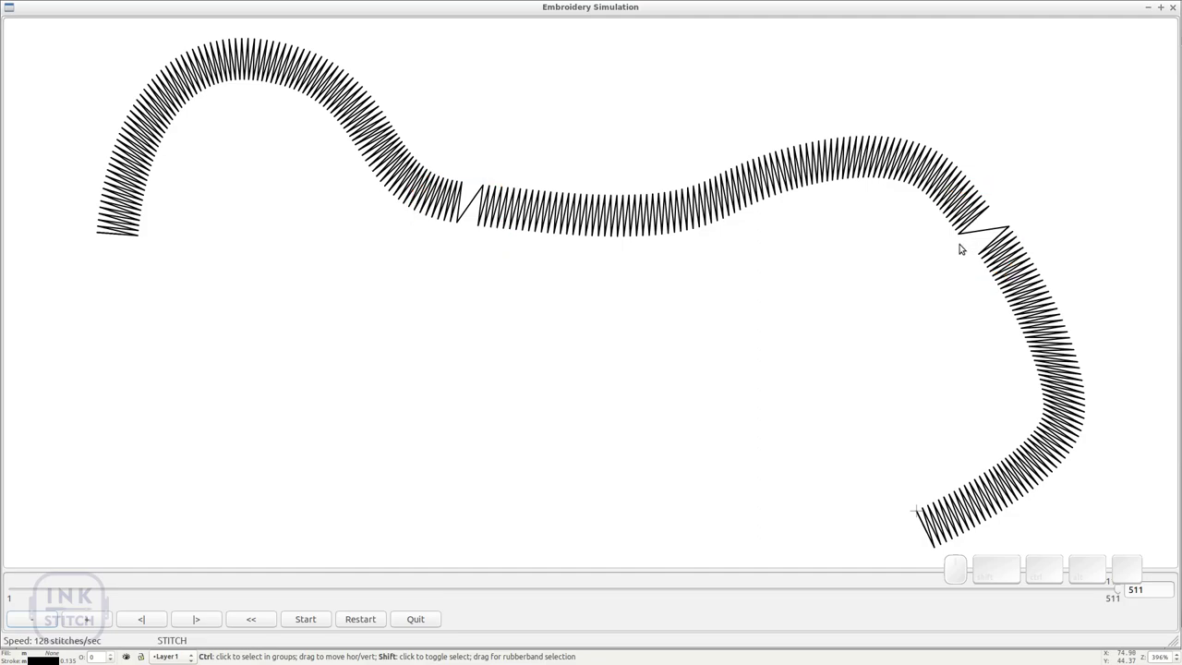
key(q)
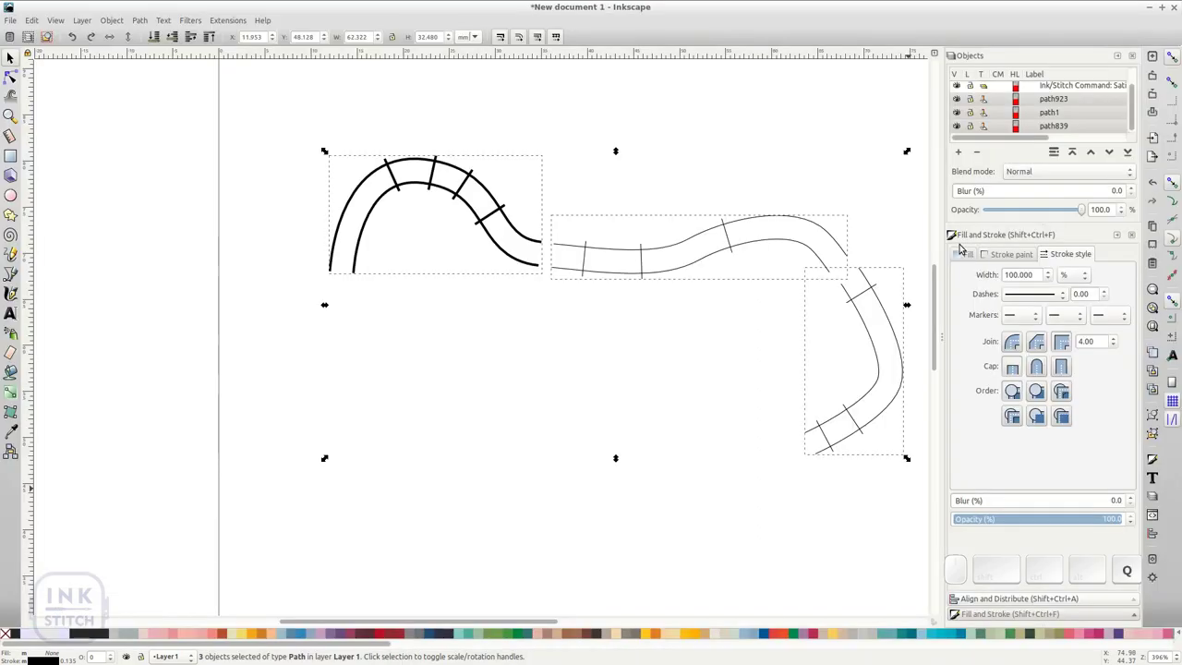
Flip the satin column rails of the middle satin piece
click(667, 317)
click(668, 273)
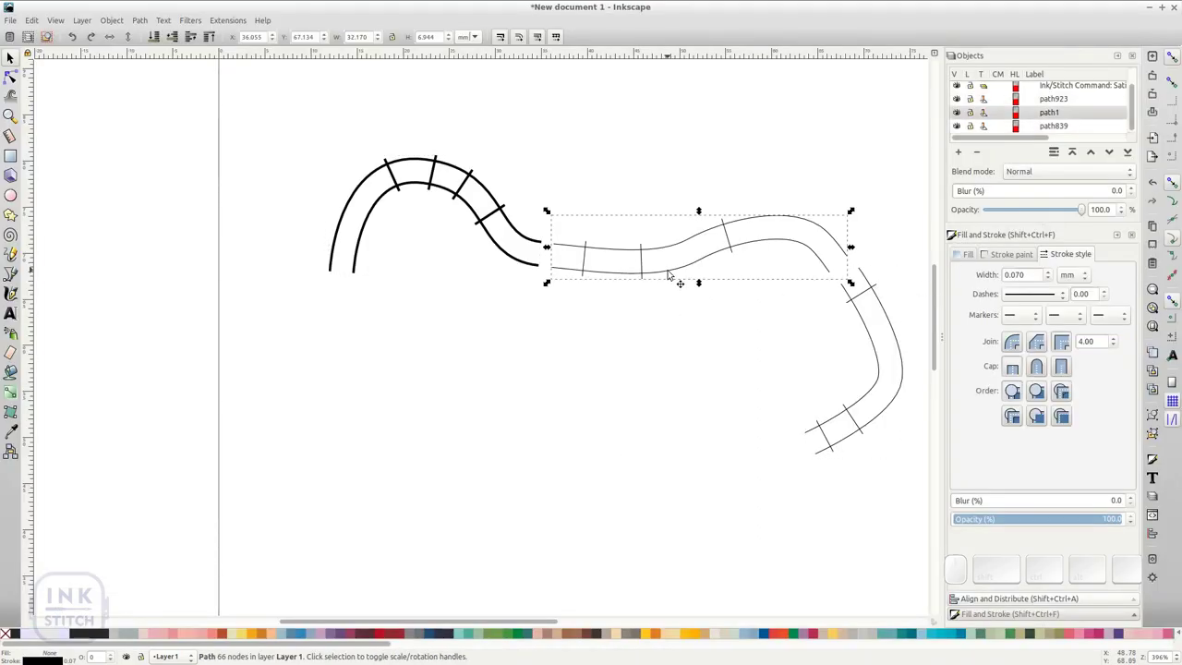
click(235, 21)
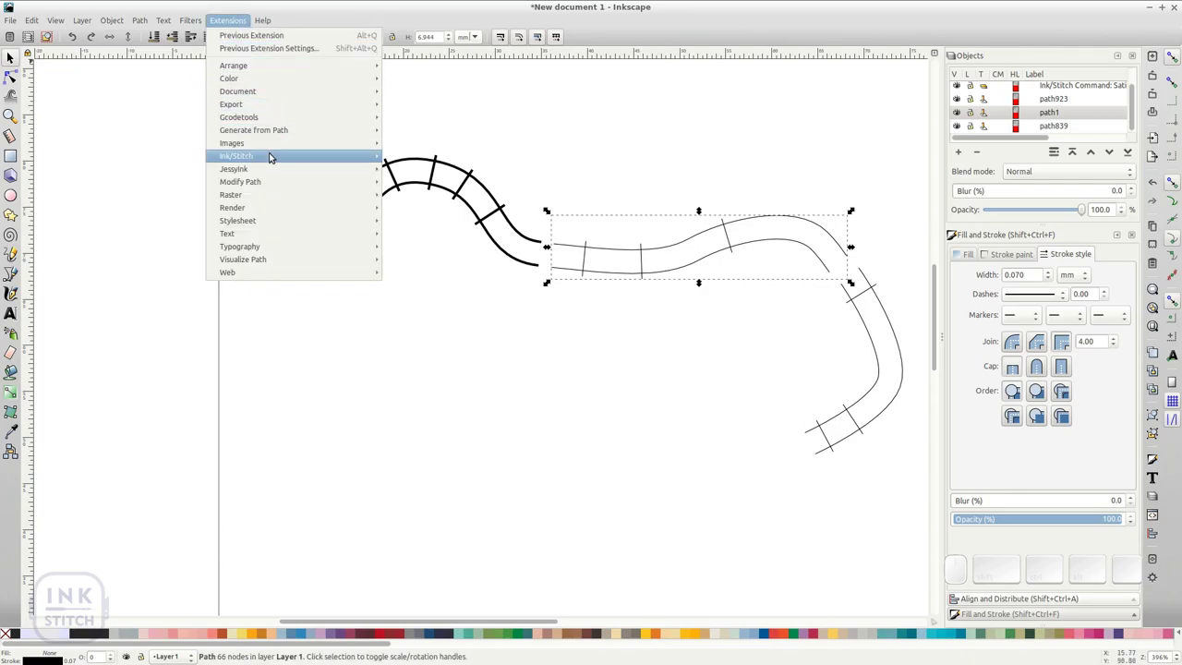
mouse_move(271, 158)
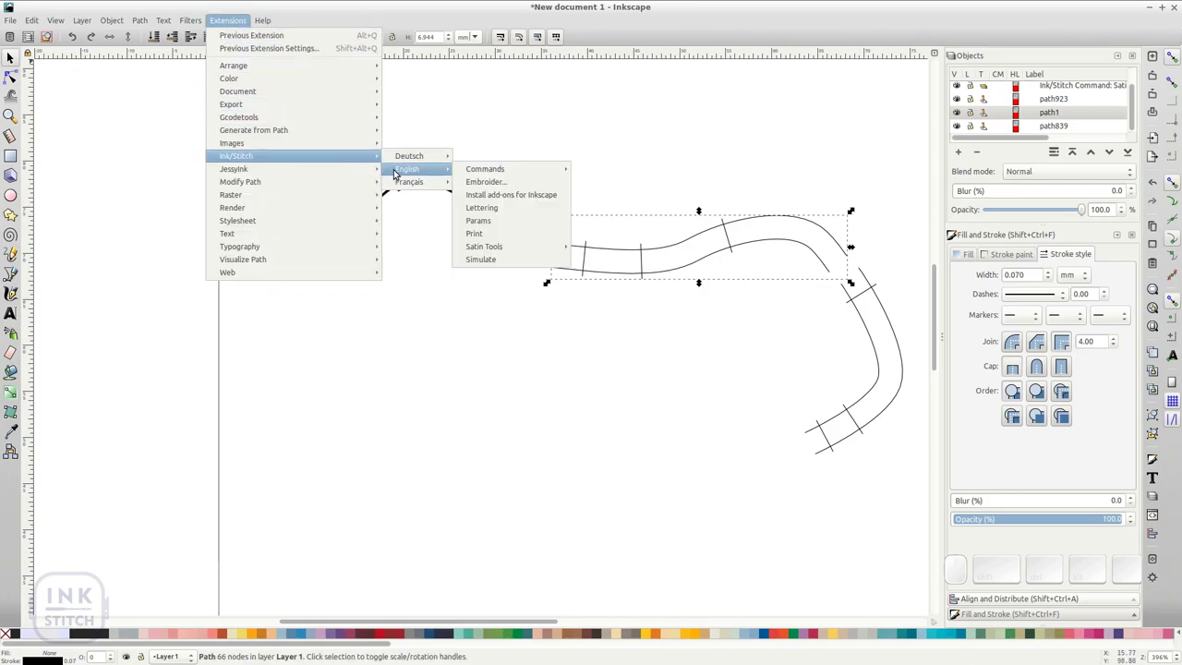
mouse_move(507, 248)
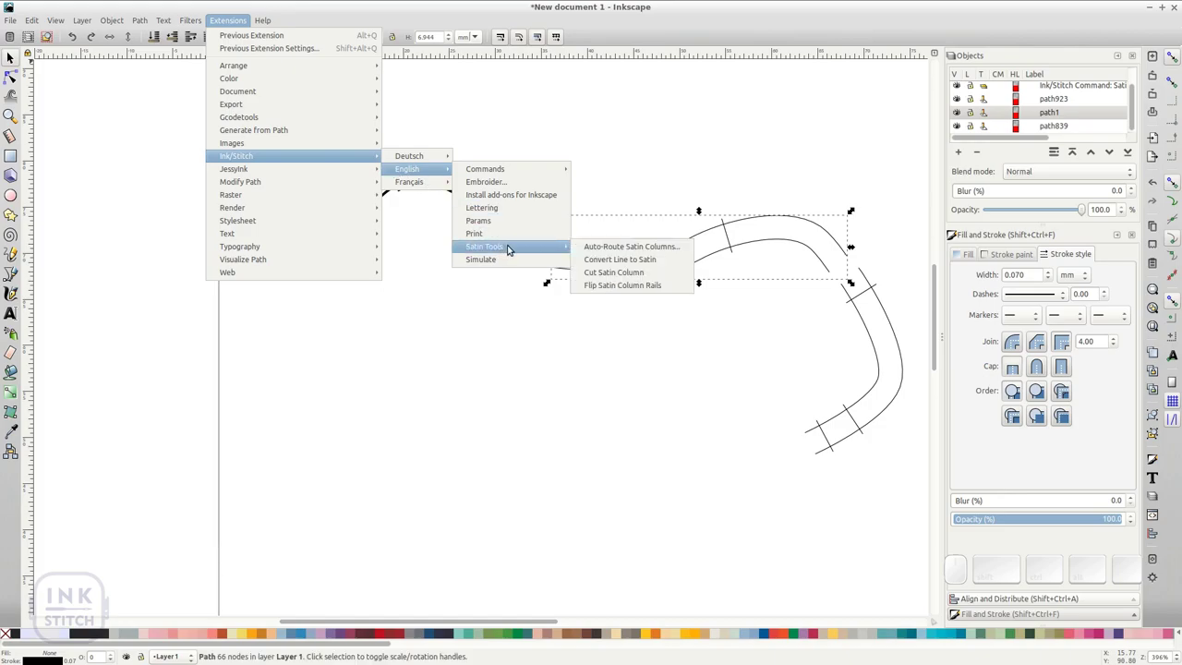
click(592, 287)
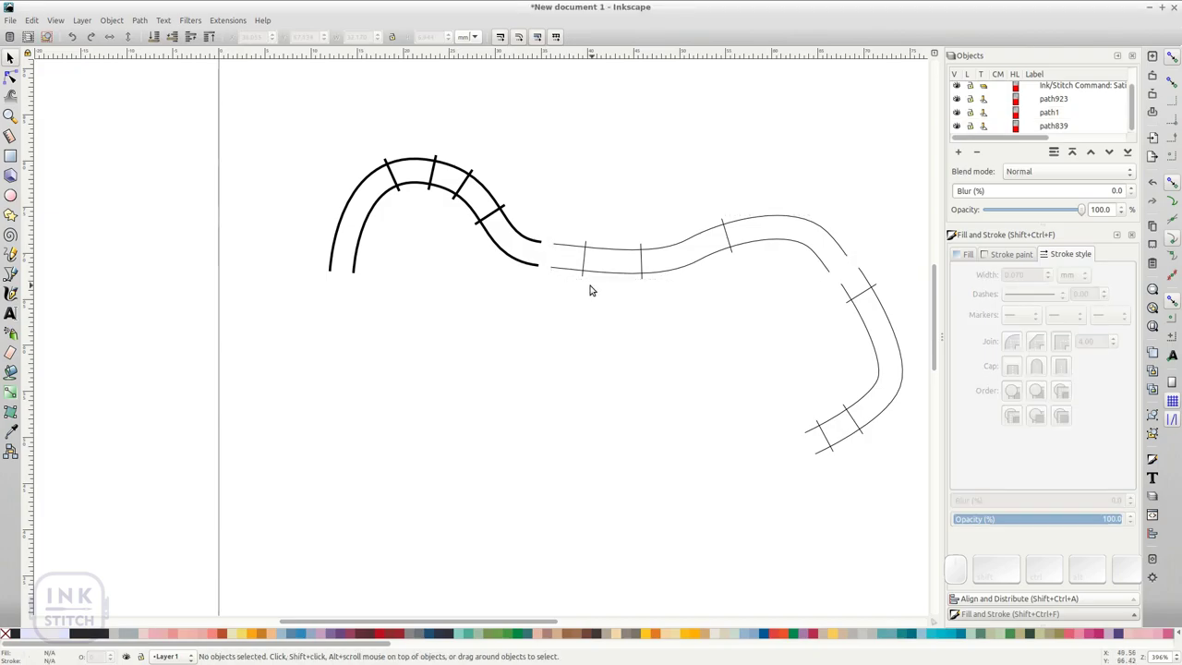
Select all the satin pieces and preview them in the stitch simulator at higher speed
mouse_move(252, 90)
mouse_down()
mouse_move(564, 290)
mouse_move(905, 483)
mouse_up()
key(ctrl+shift+l)
key(Up)
key(Up)
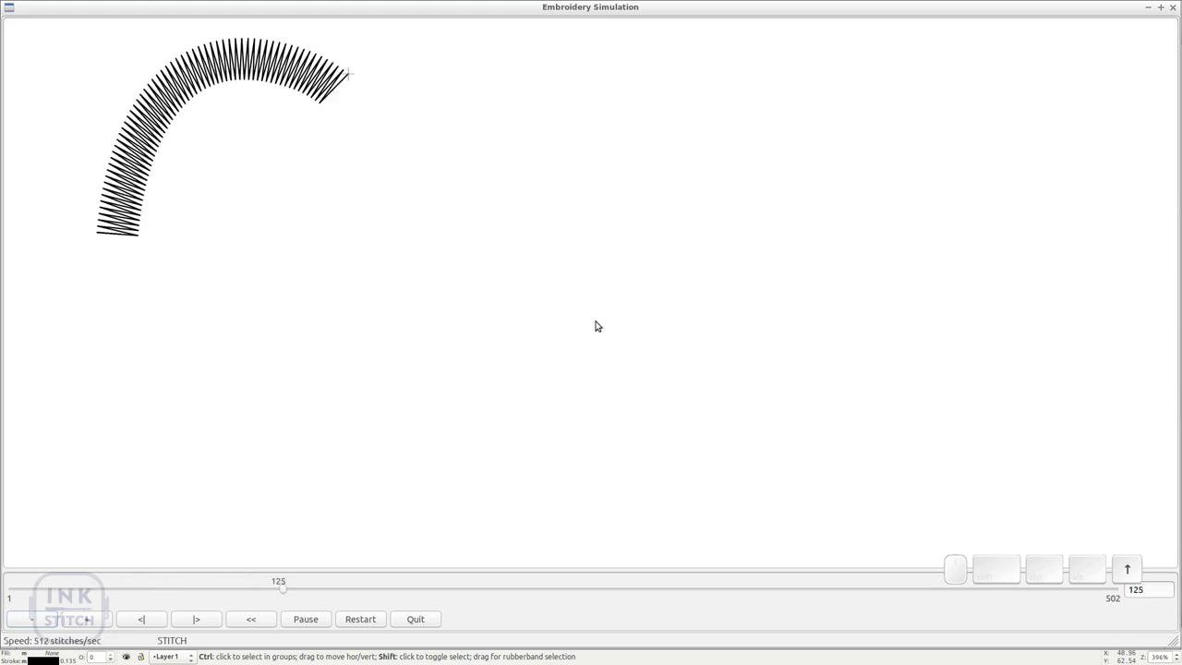
key(Up)
key(Up)
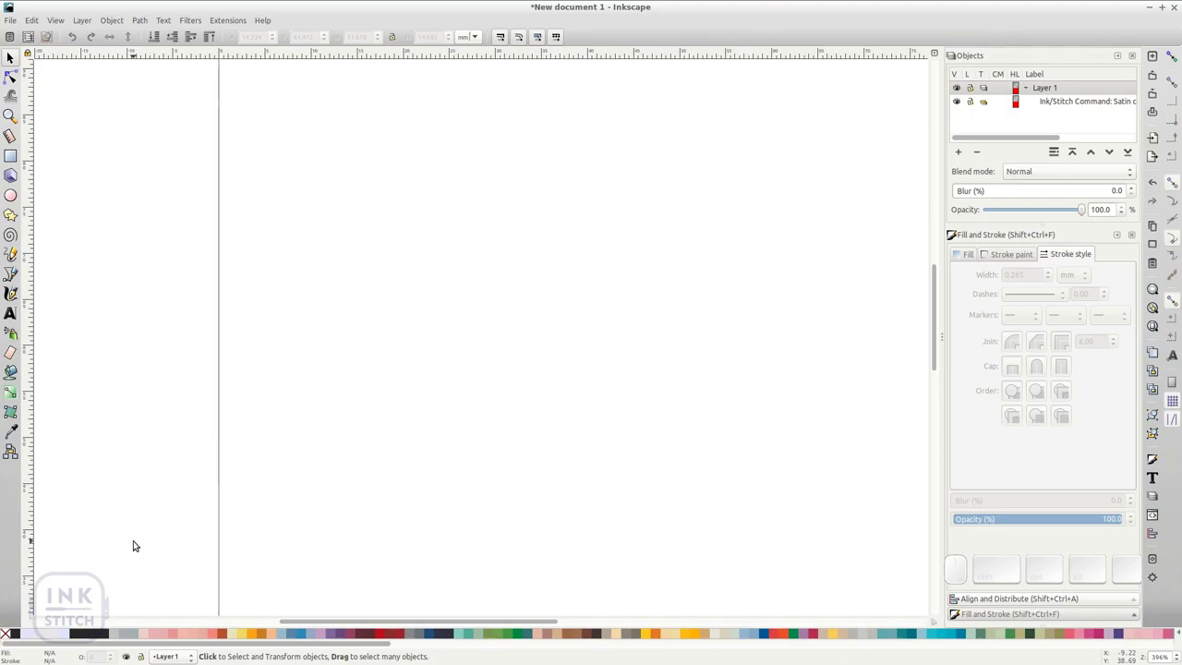
Draw the house outline with the pen: a vertical wall, a peaked roof, and a right wall
key(b)
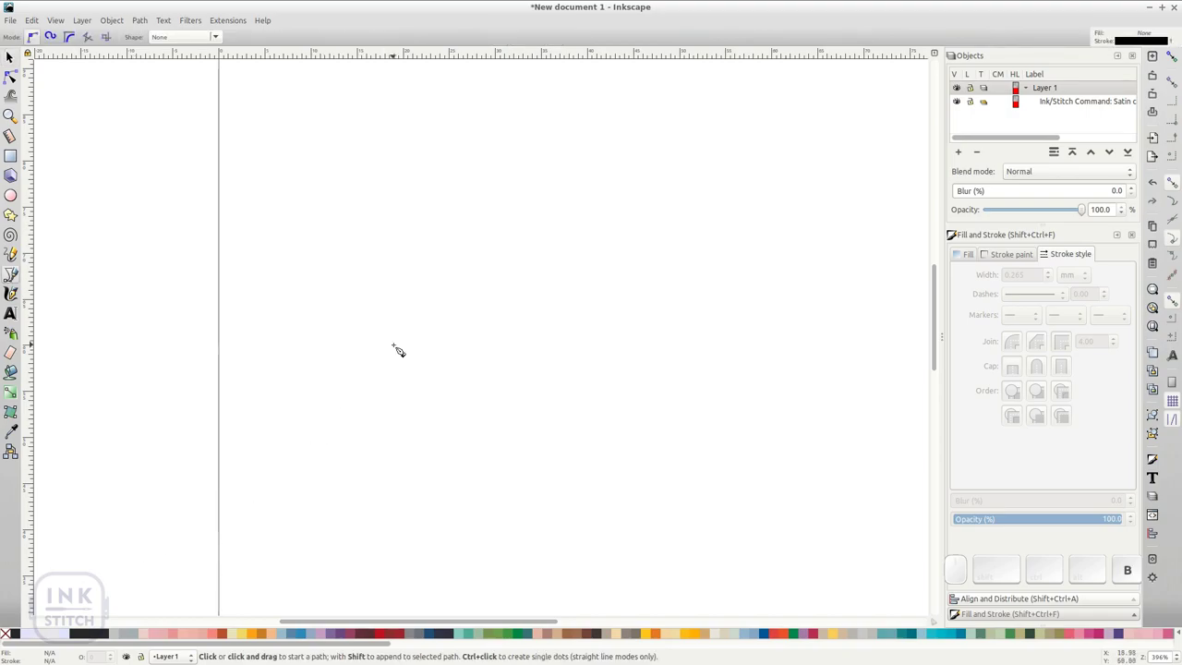
click(384, 380)
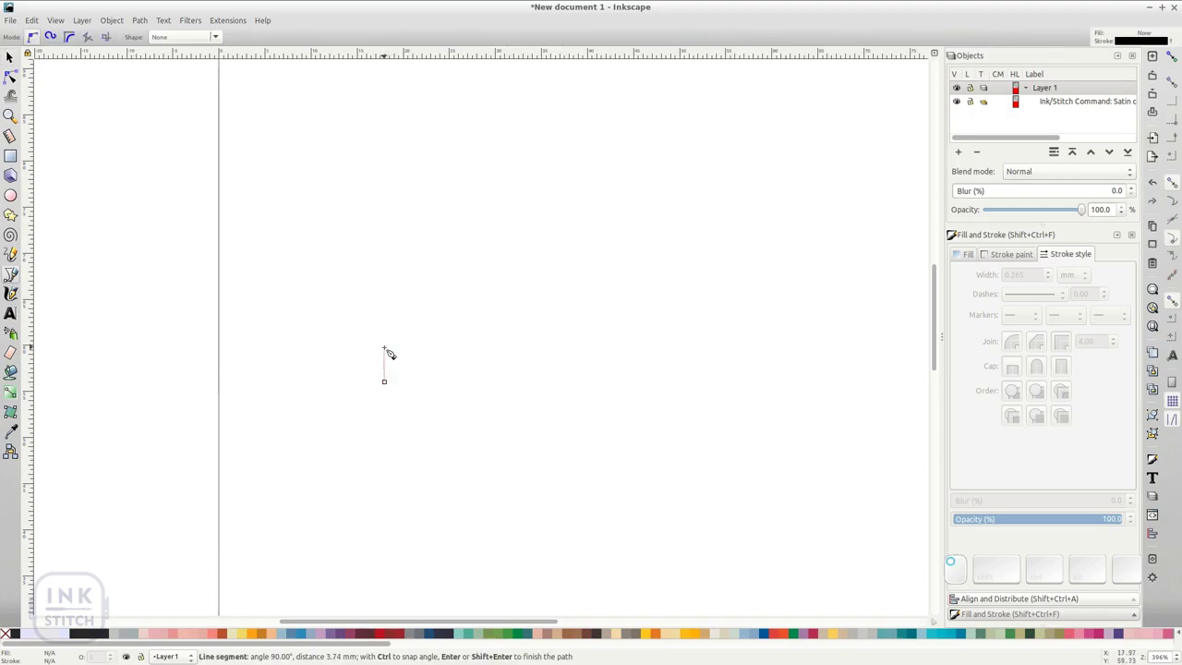
double_click(384, 238)
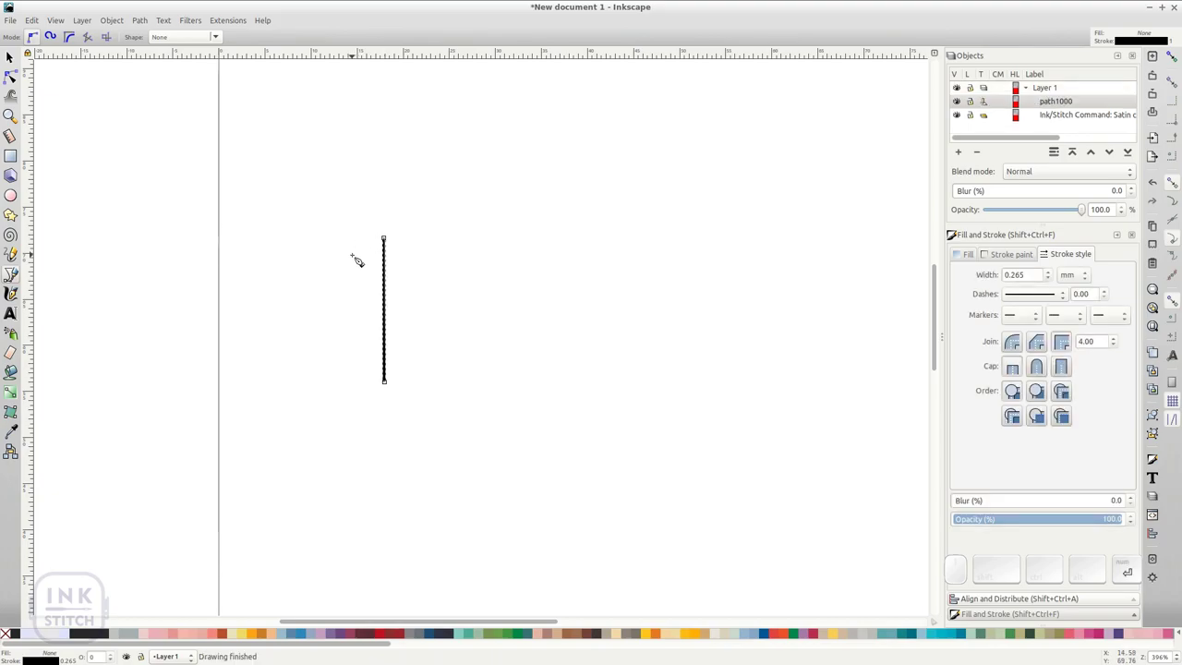
click(355, 251)
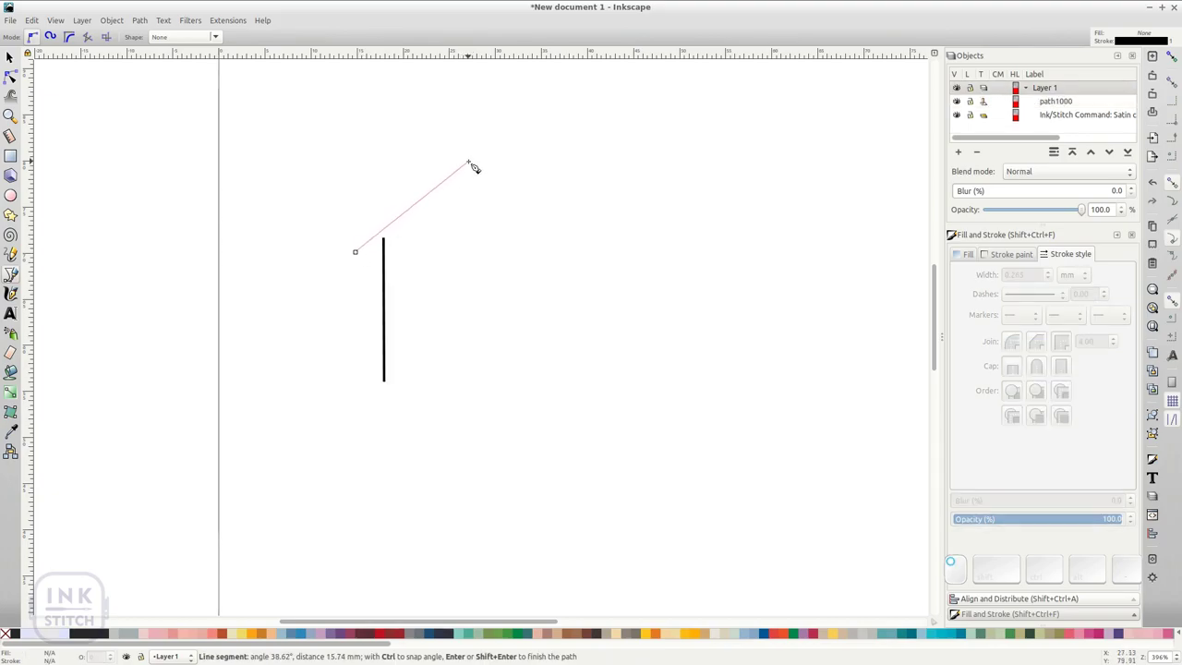
click(469, 163)
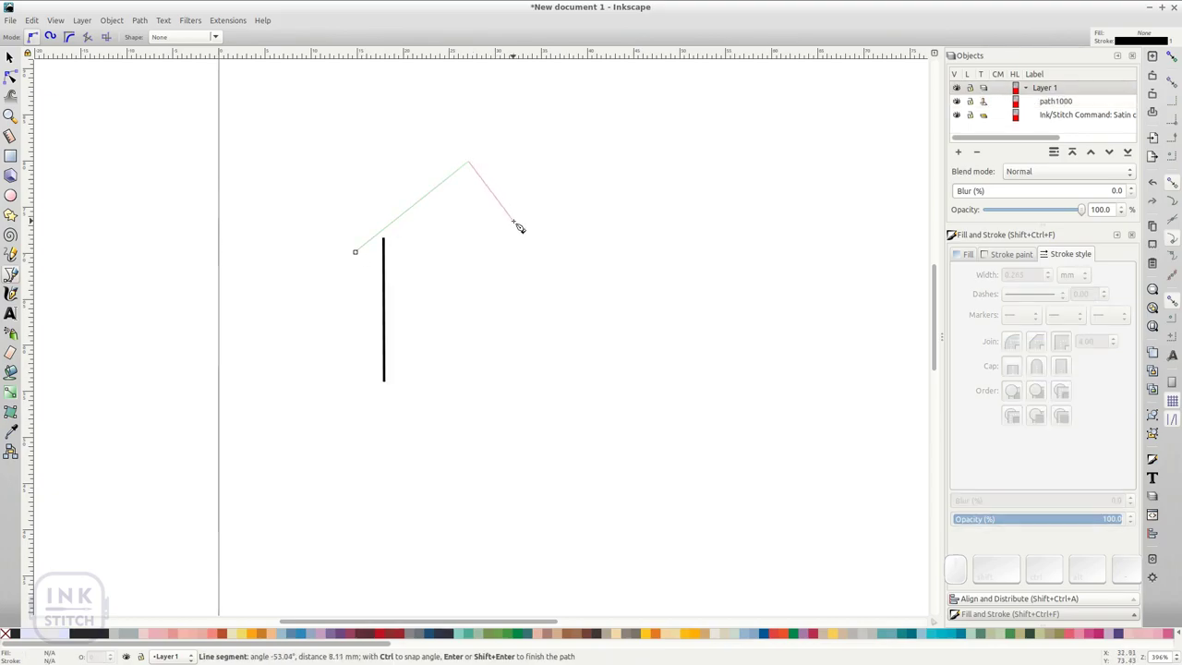
click(562, 245)
key(Return)
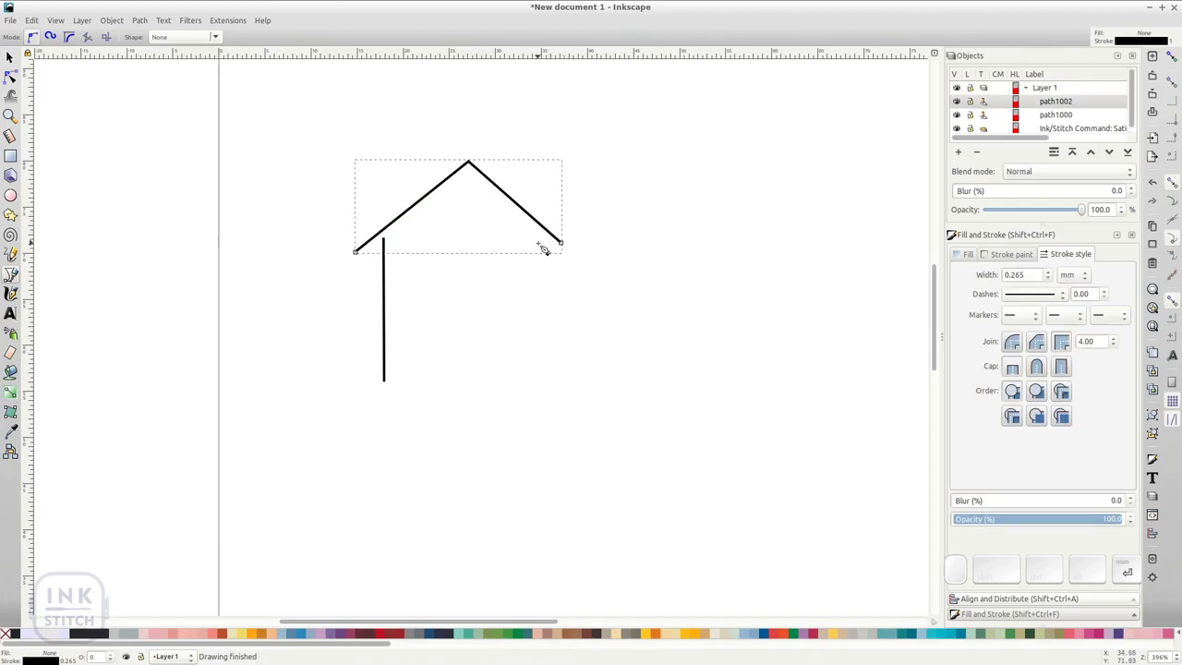
click(537, 243)
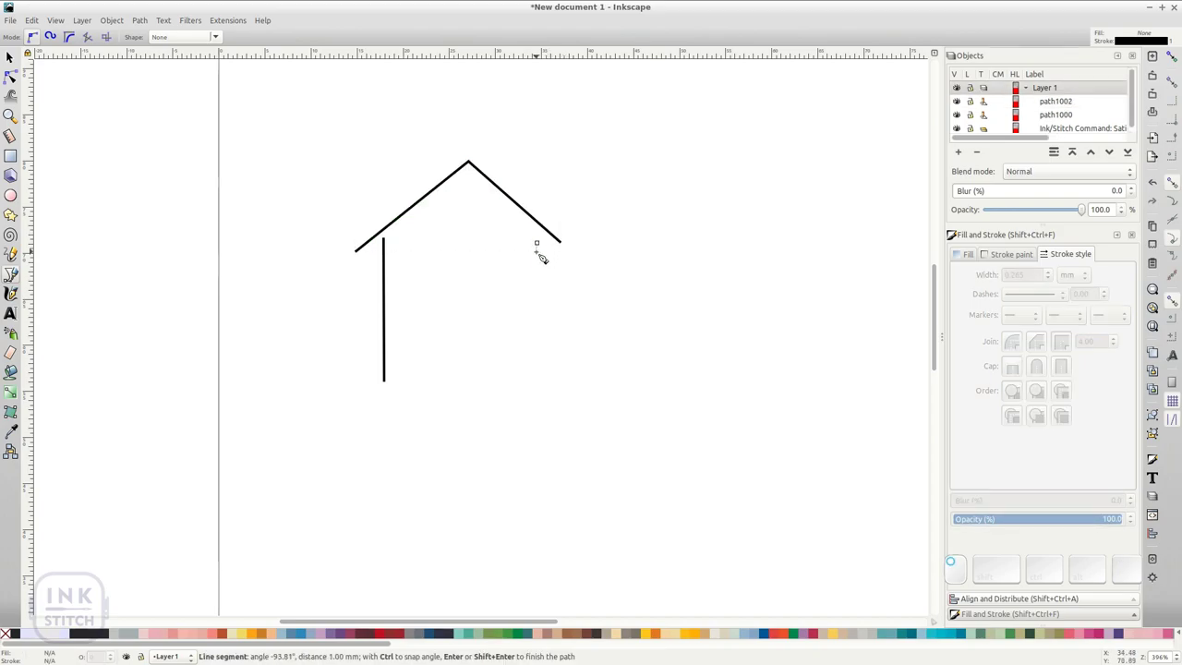
click(535, 379)
key(Return)
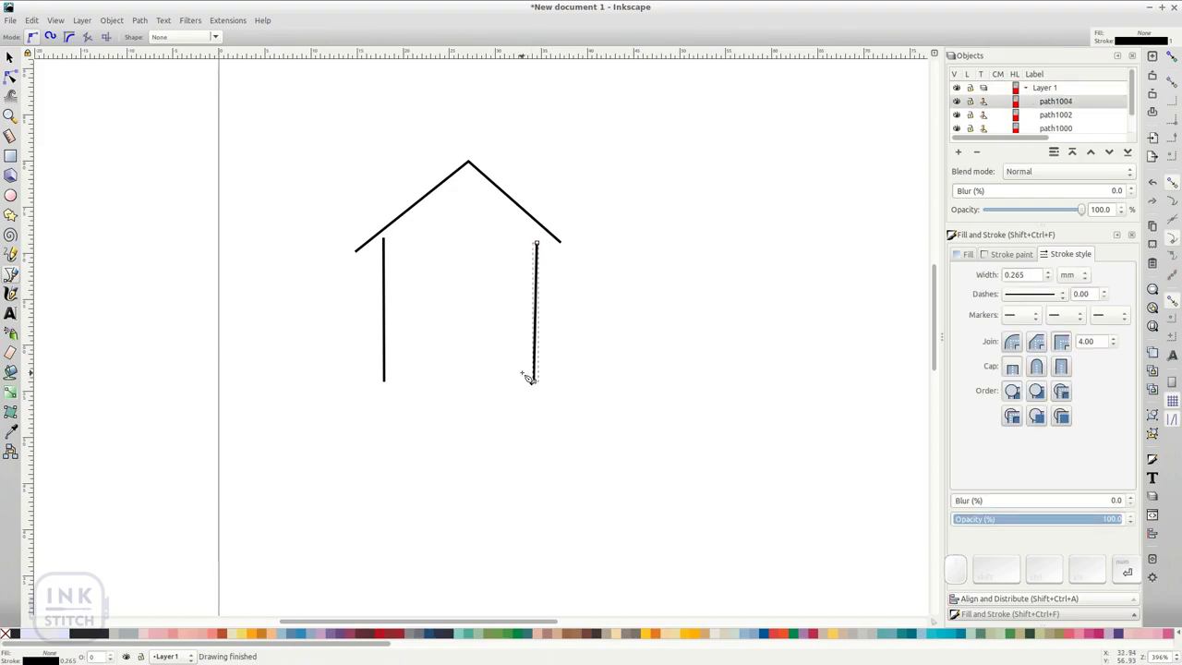
Give the three paths 1.265 mm strokes, nudge the left wall right, and reselect all three
key(s)
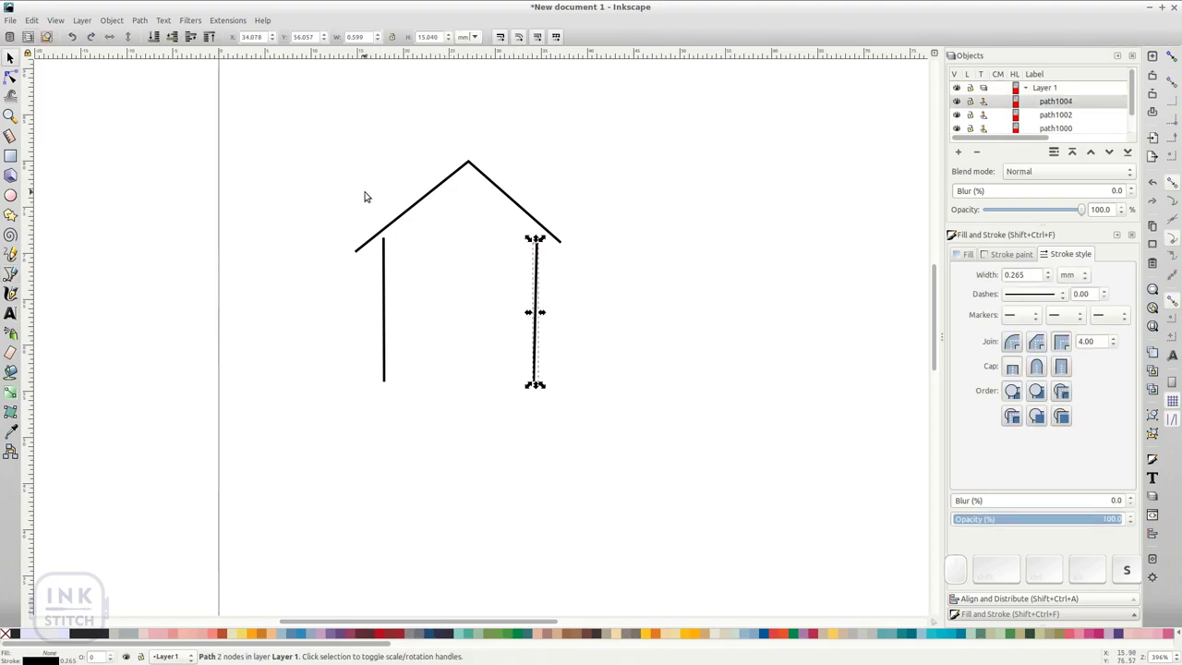
drag(302, 124, 618, 413)
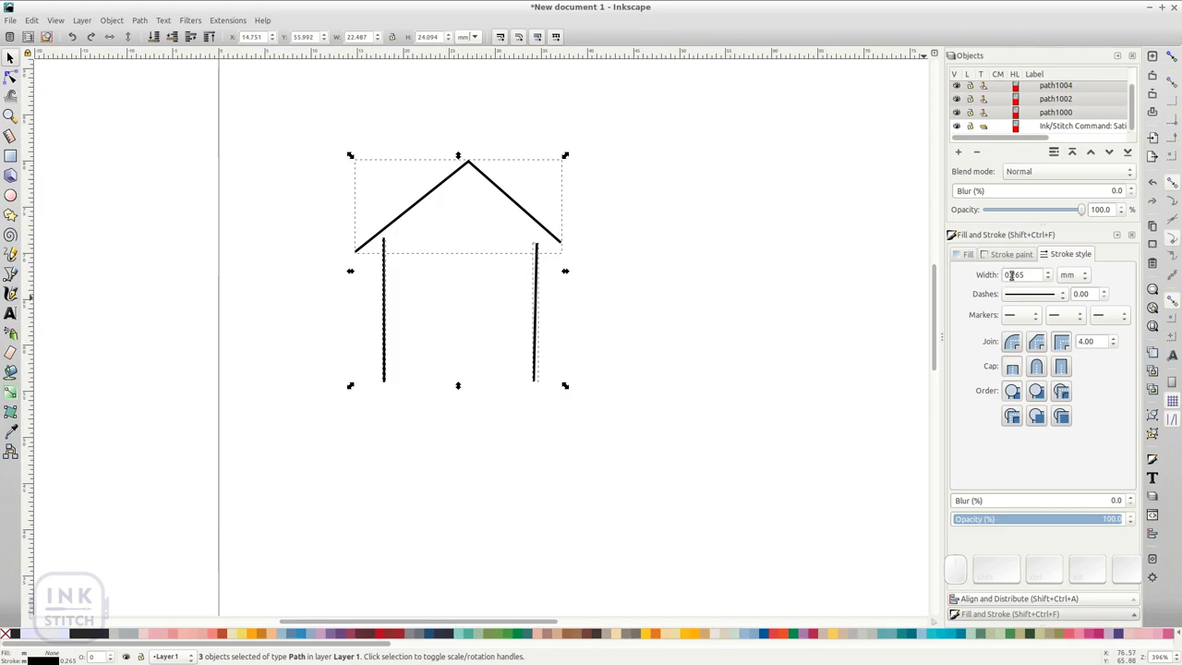
scroll(1050, 277, up, 9)
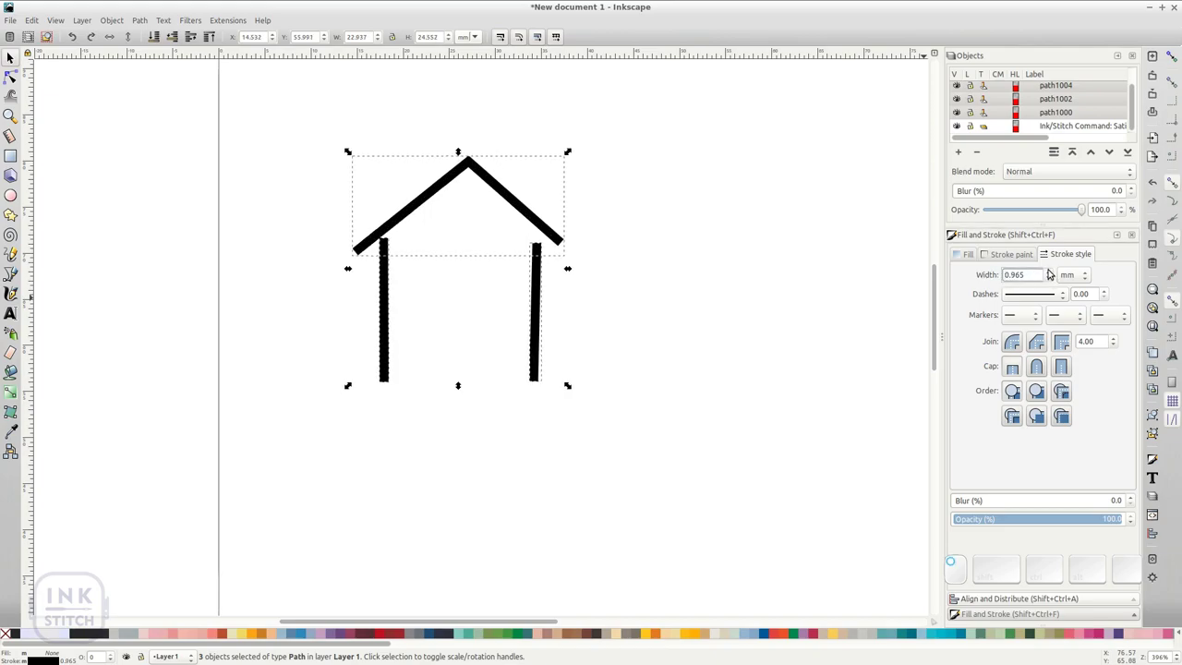
scroll(1049, 274, up, 1)
click(636, 383)
drag(389, 315, 403, 317)
click(295, 330)
drag(301, 132, 645, 424)
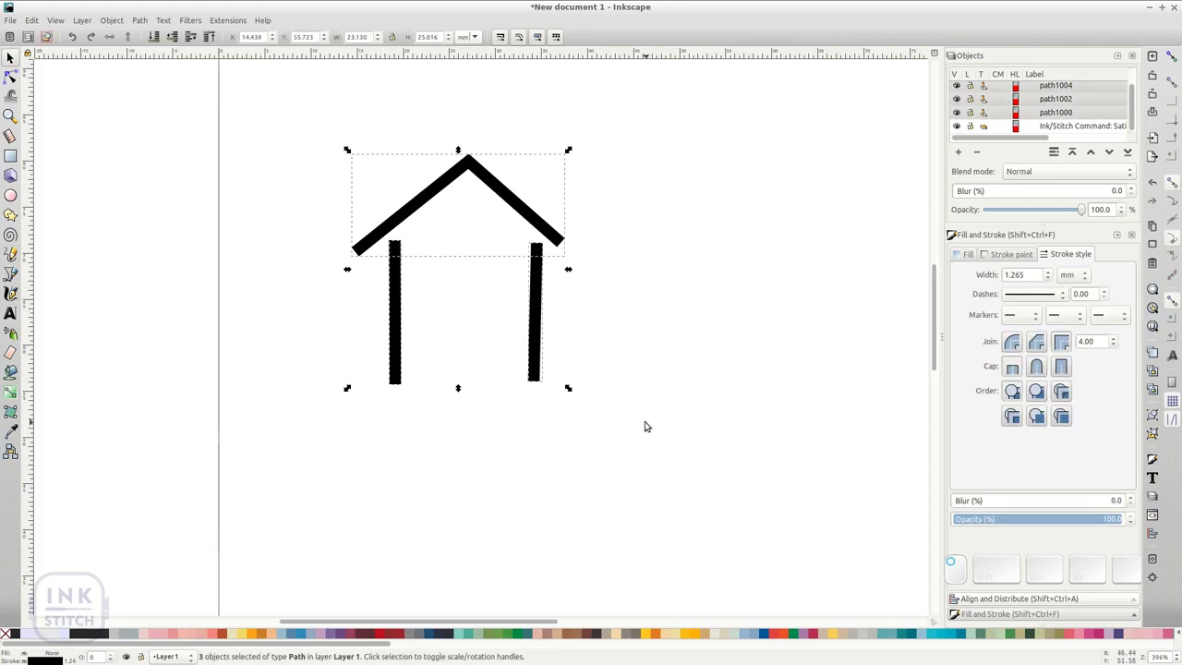
Convert the three house strokes into satin columns with Convert Line to Satin, then select them
click(226, 20)
mouse_move(304, 155)
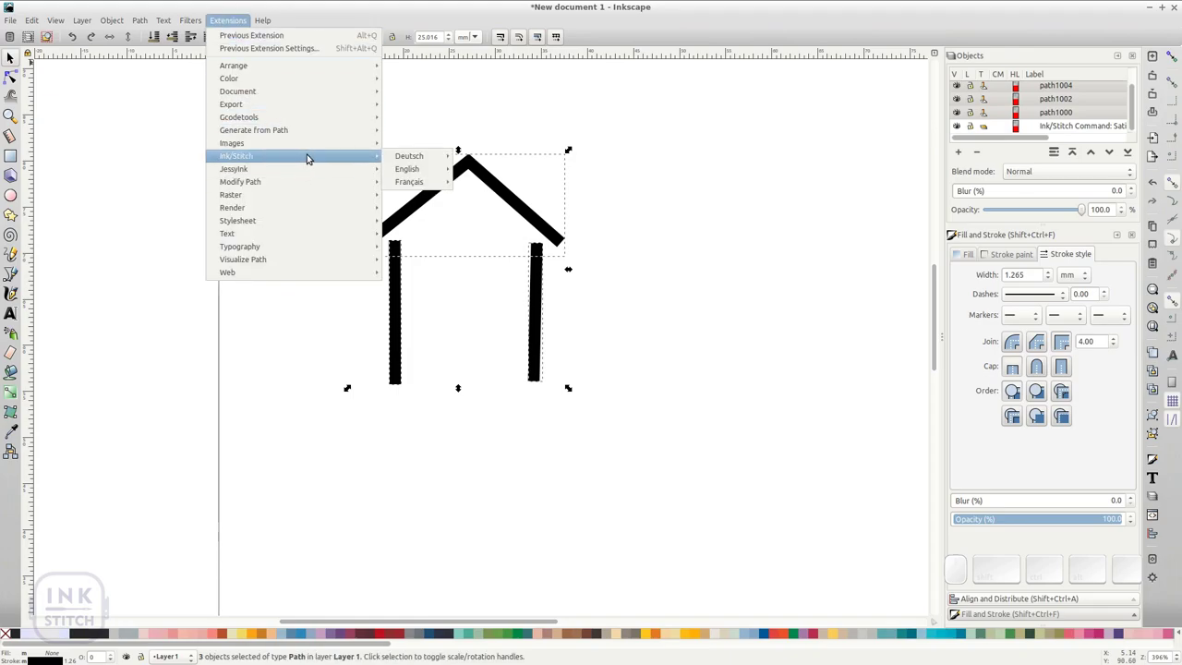
mouse_move(409, 175)
mouse_move(536, 250)
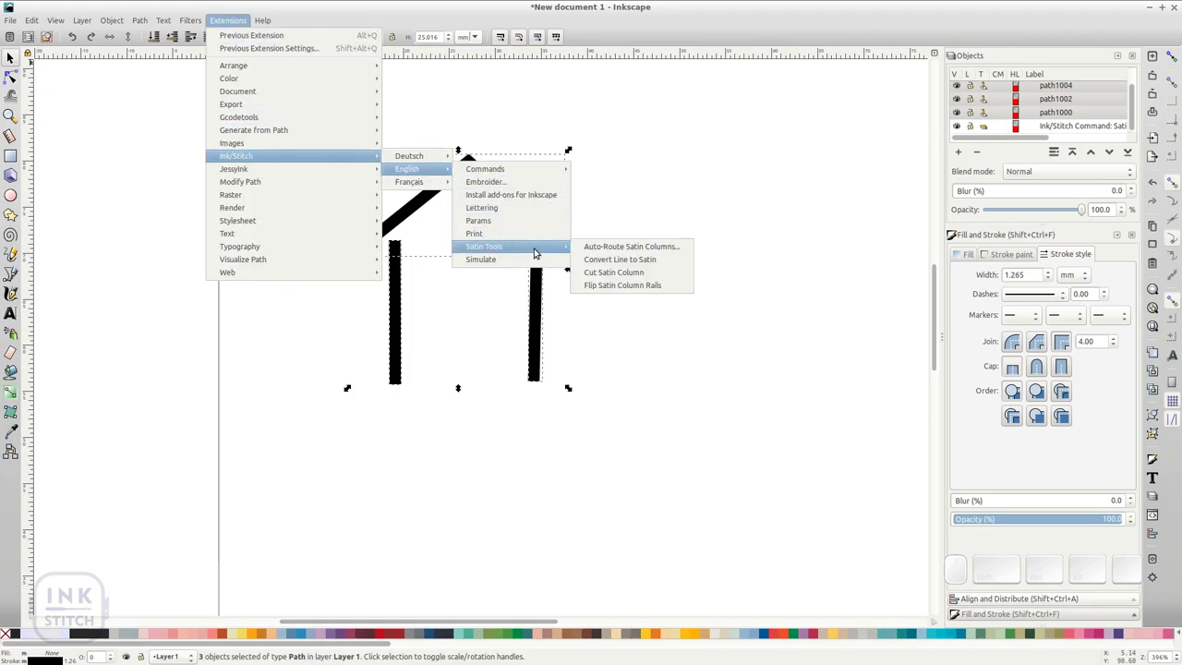
click(600, 260)
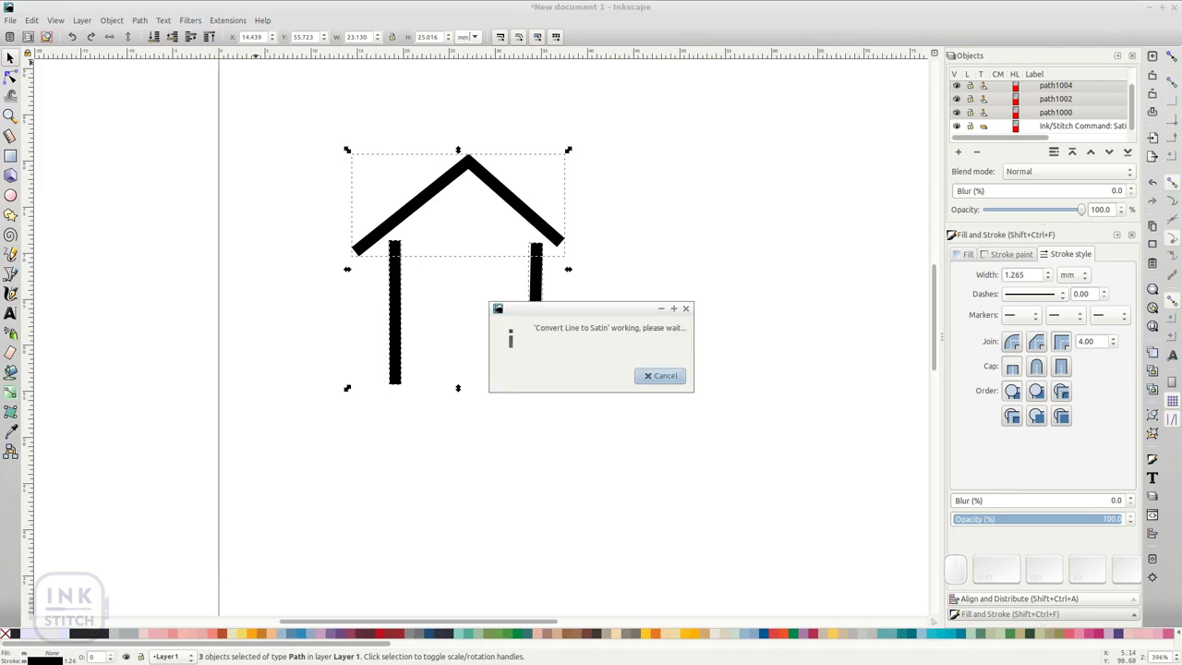
drag(287, 110, 637, 423)
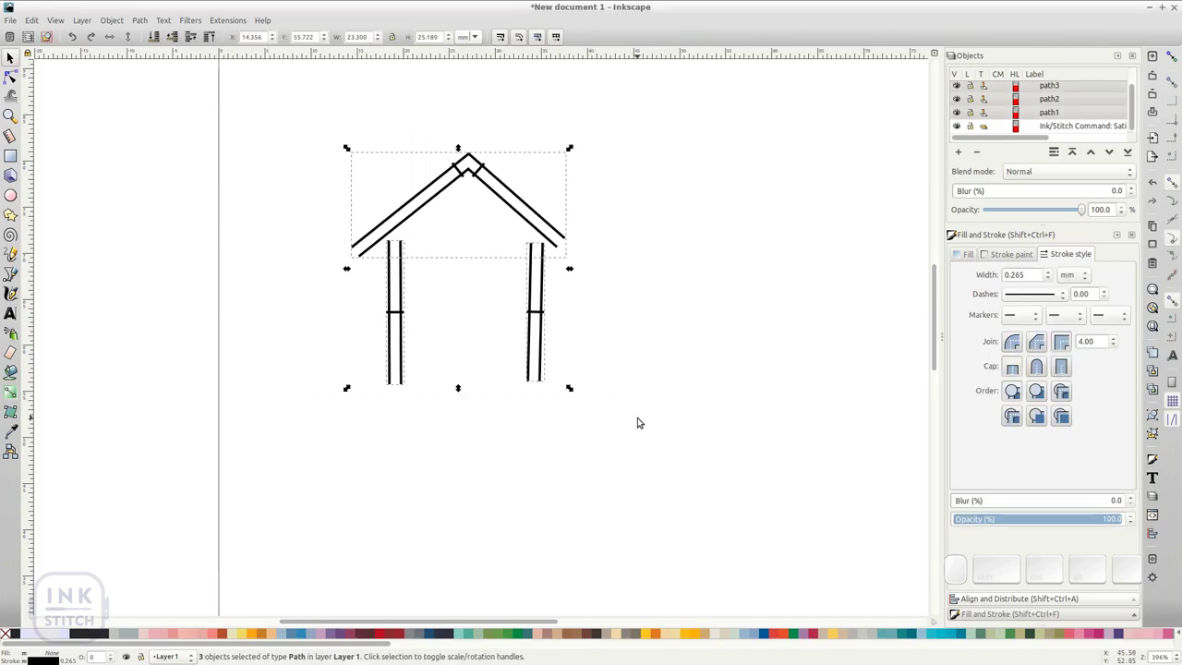
Auto-route the three house satin columns into one group with trimmed jump stitches
click(222, 22)
mouse_move(280, 155)
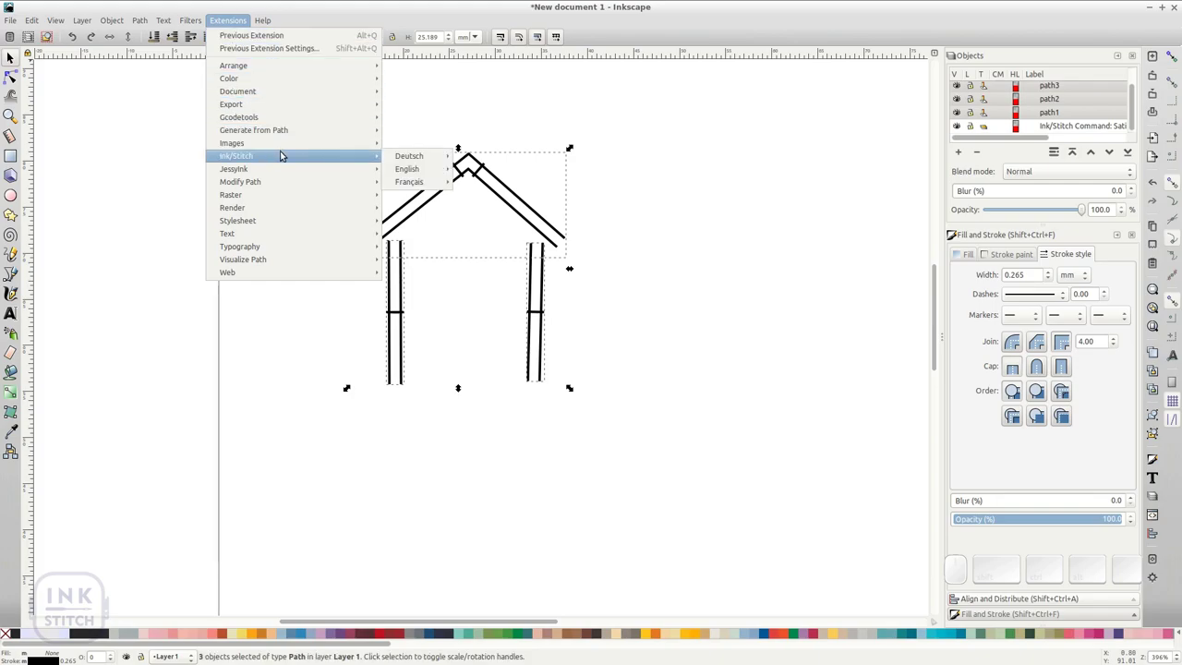
mouse_move(415, 172)
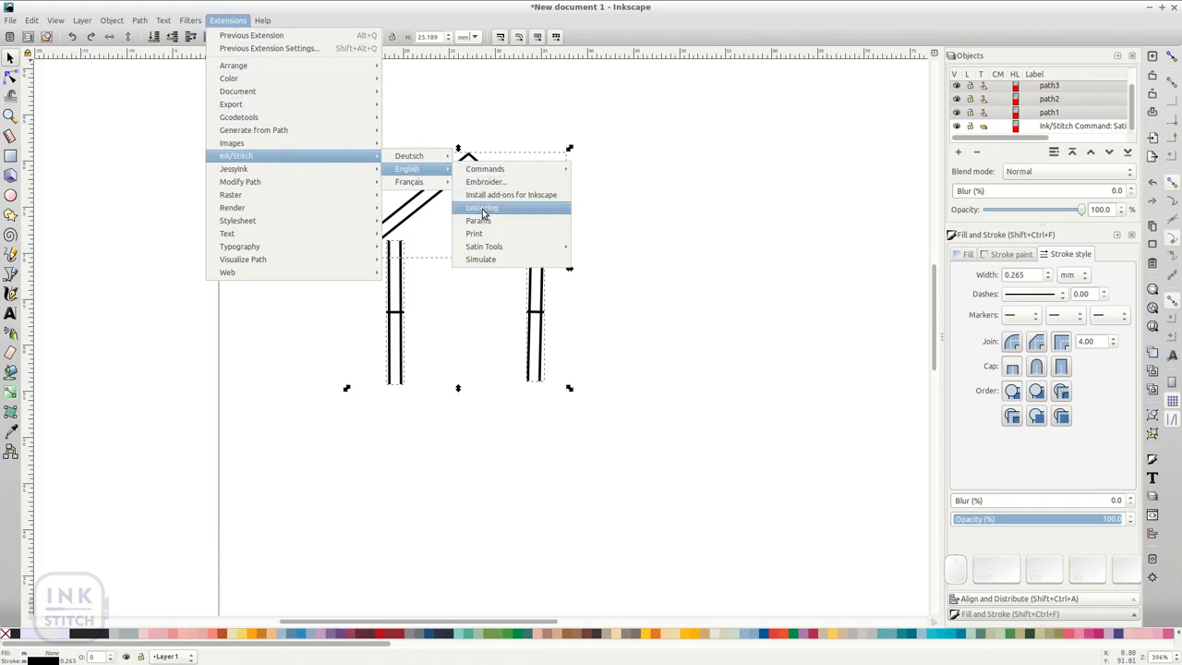
mouse_move(510, 247)
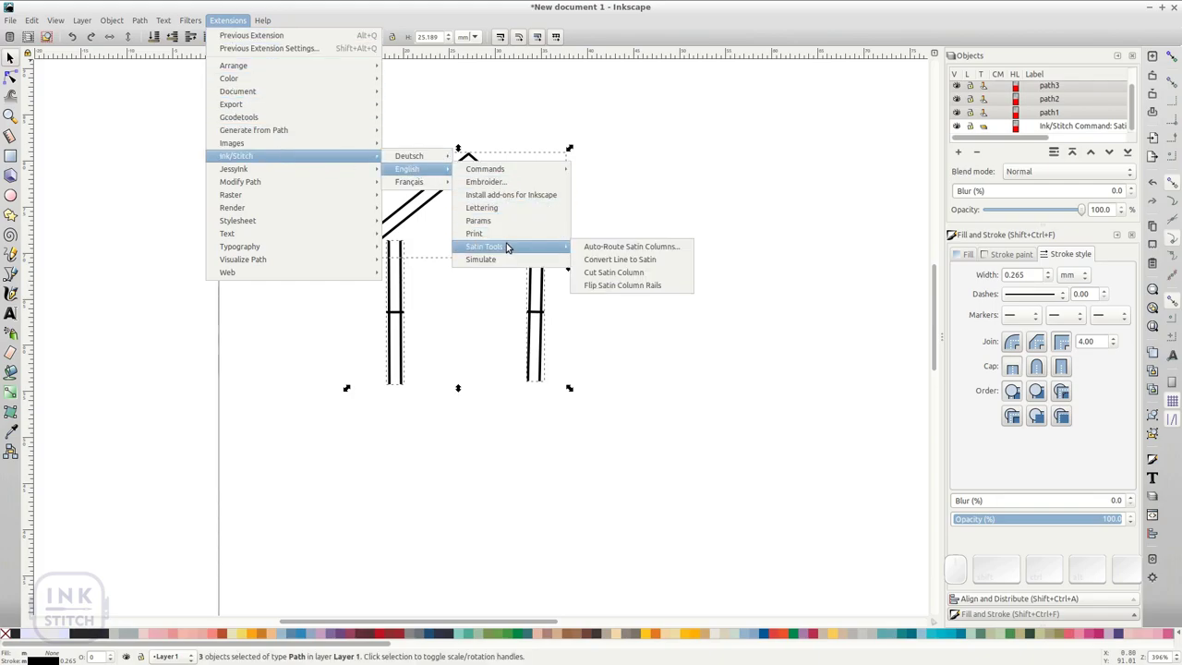
click(591, 247)
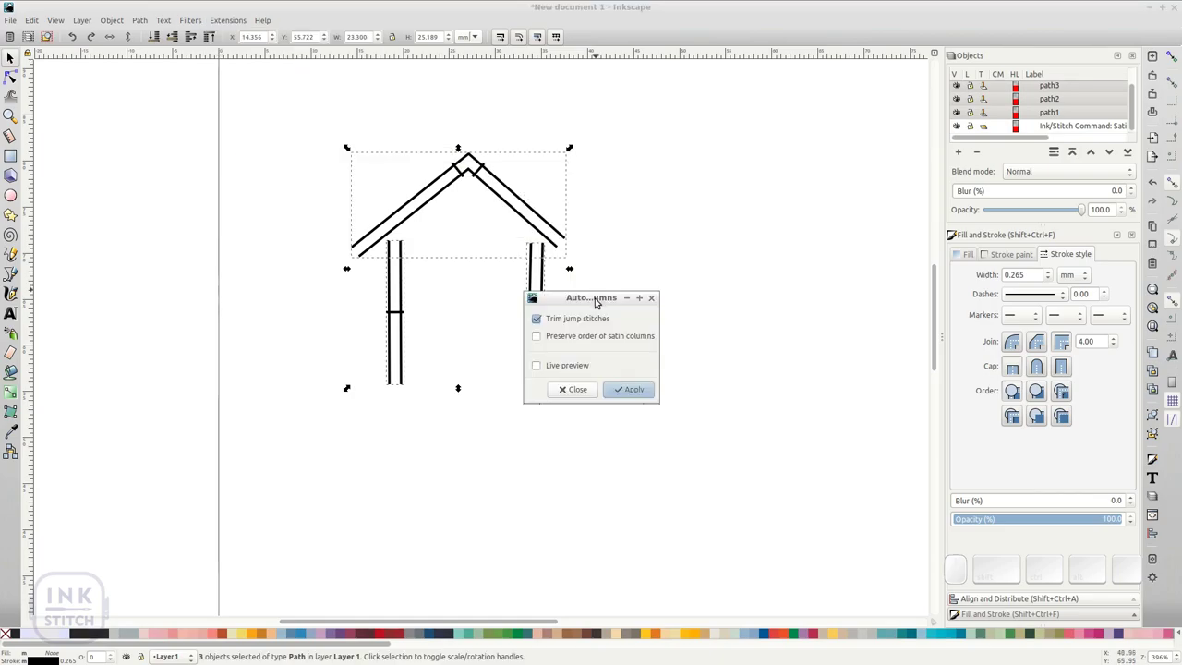
click(633, 392)
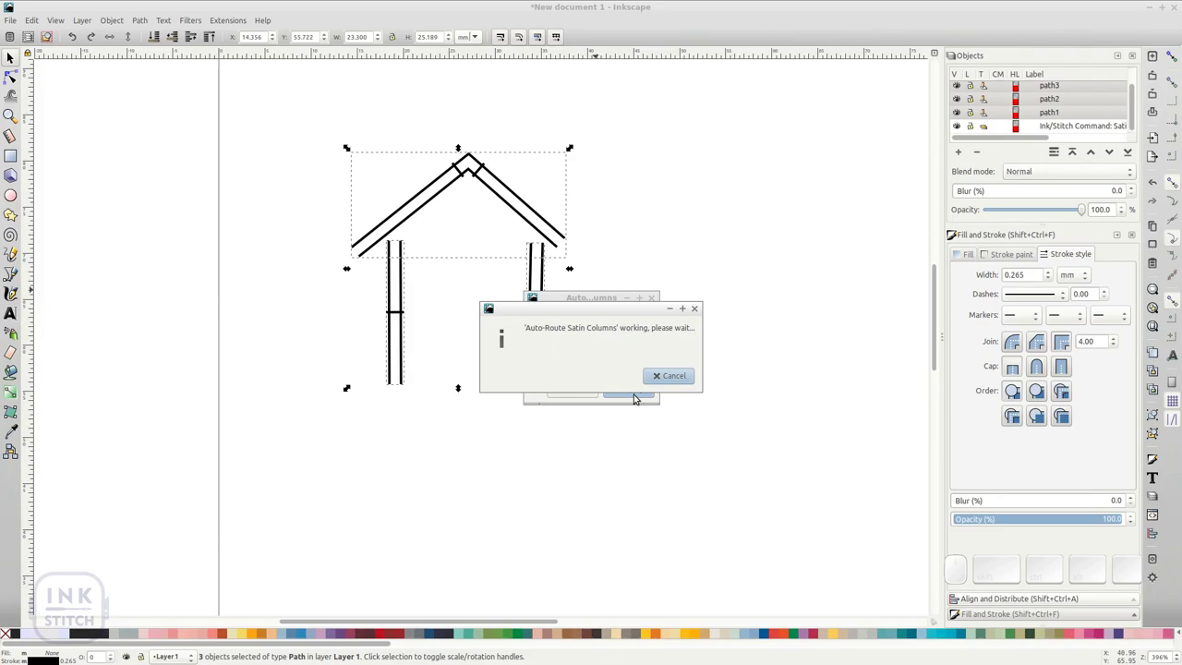
click(576, 390)
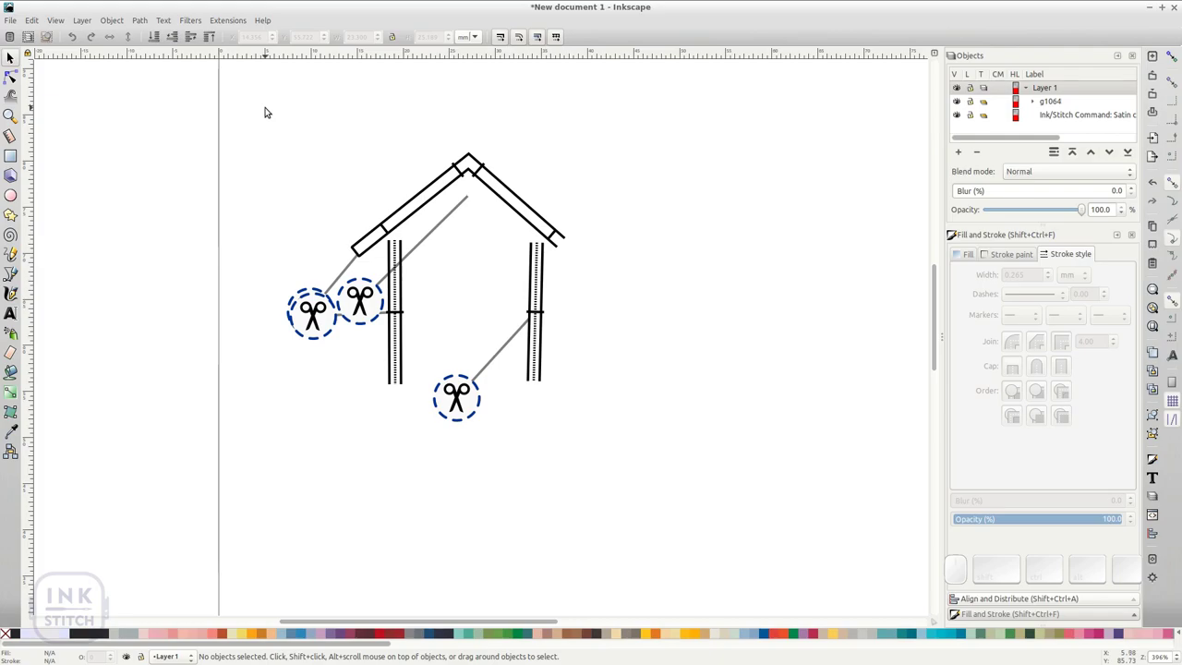
Simulate the routed house group's stitching at increased speed, totalling 383 stitches
drag(265, 109, 625, 437)
click(624, 441)
key(ctrl+shift+l)
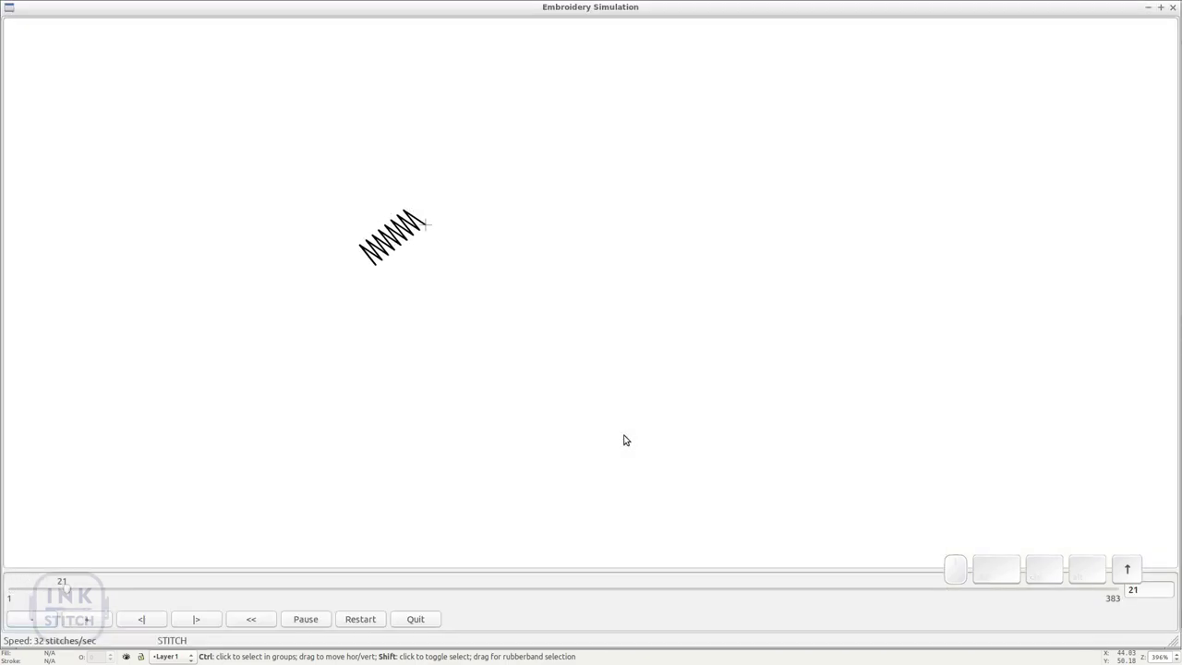
key(Up)
key(Up)
key(Up)
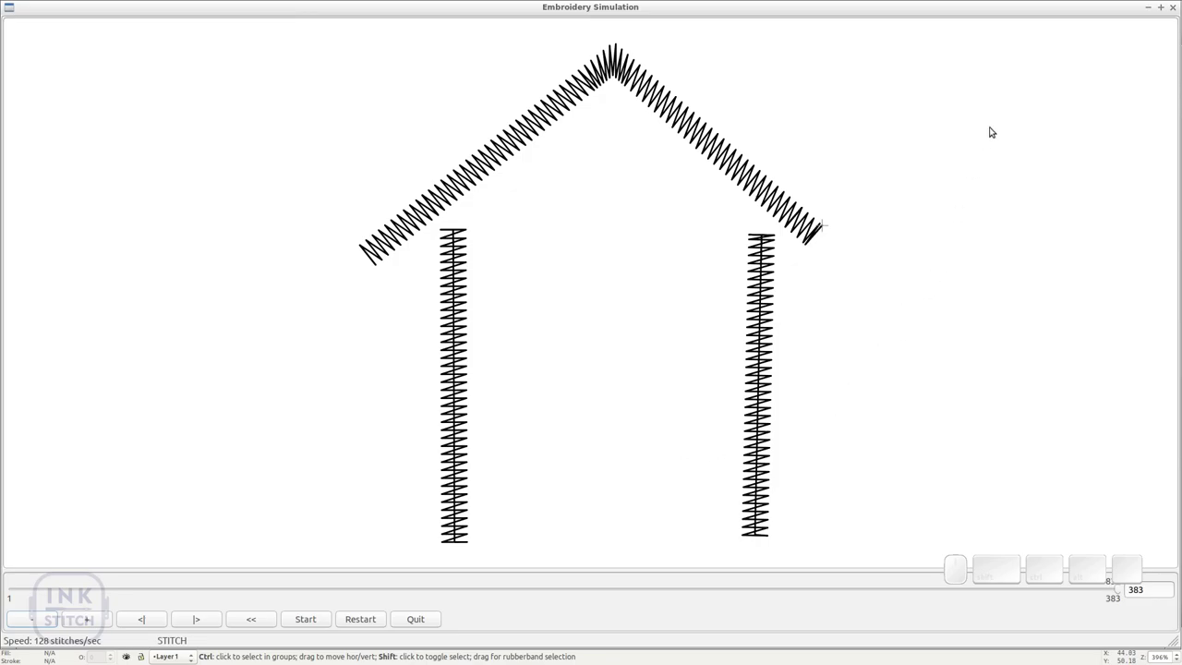
Attach an auto-route starting-position command to the right wall
click(1174, 8)
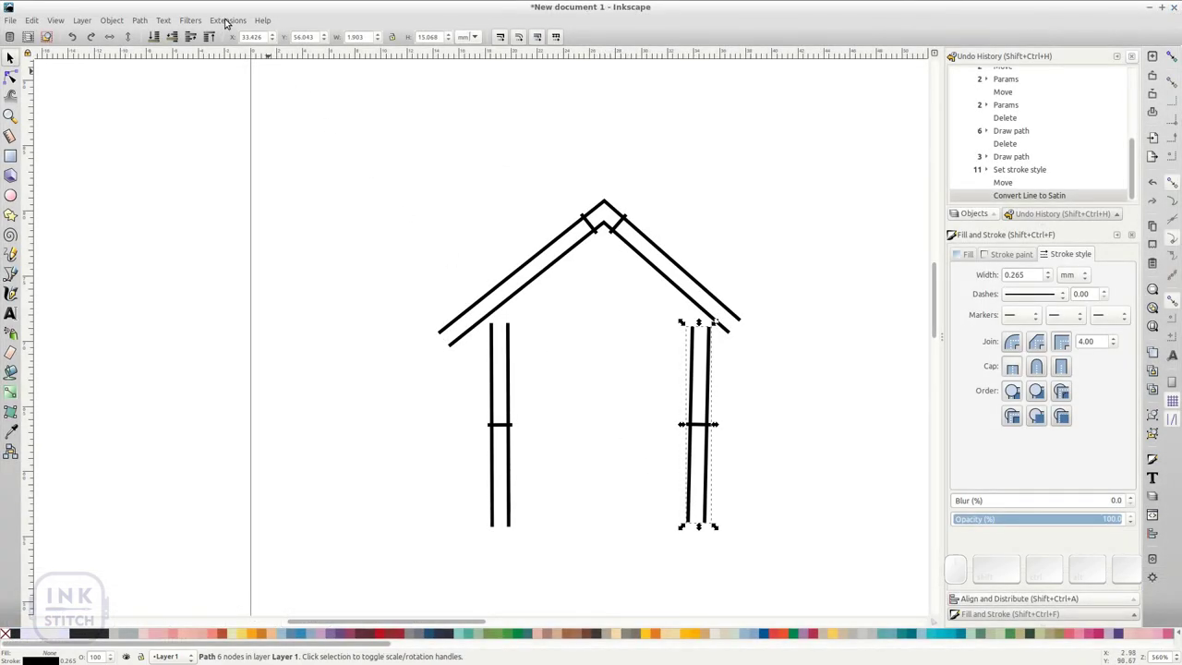
click(227, 20)
mouse_move(301, 164)
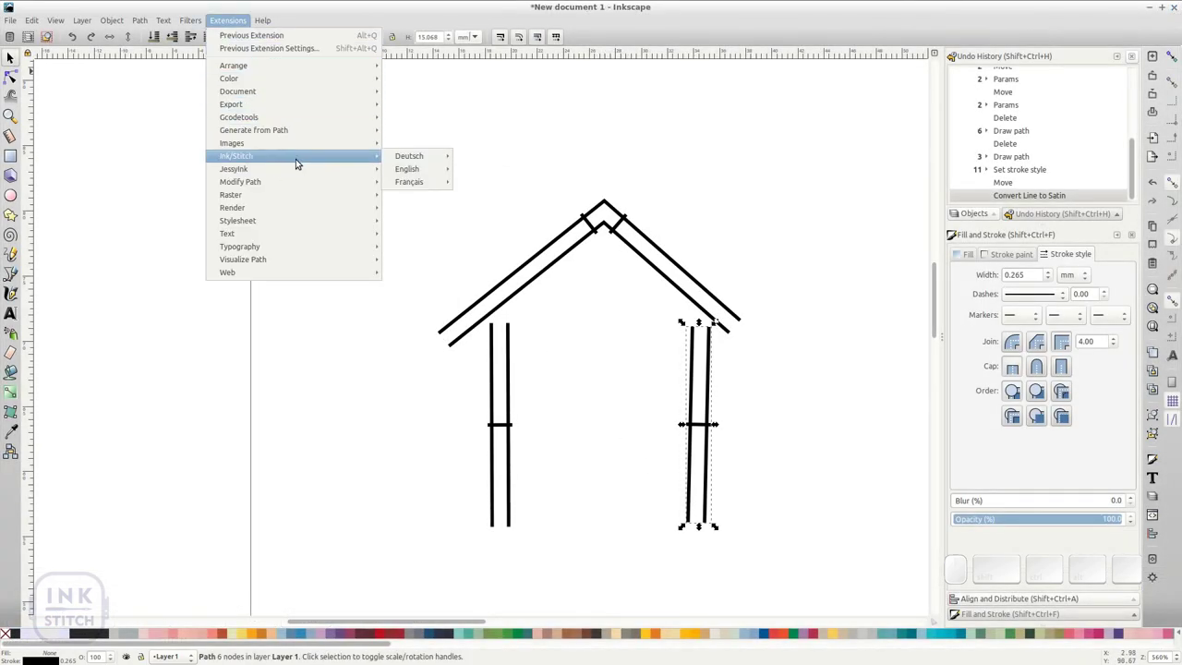
mouse_move(413, 174)
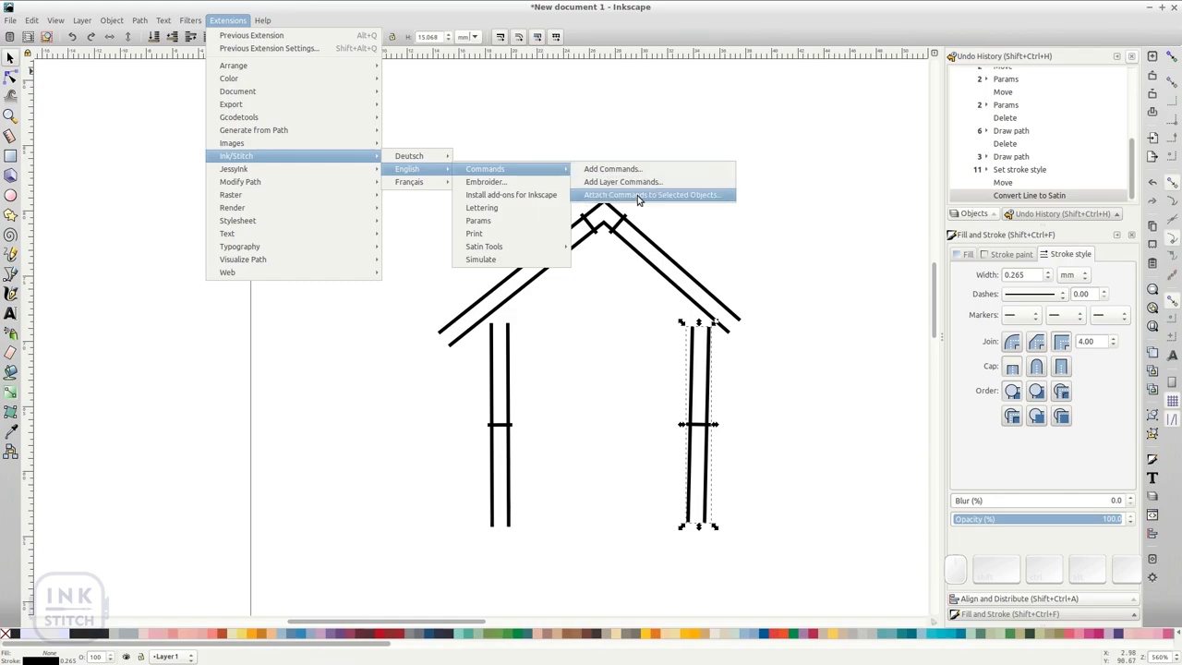
click(637, 195)
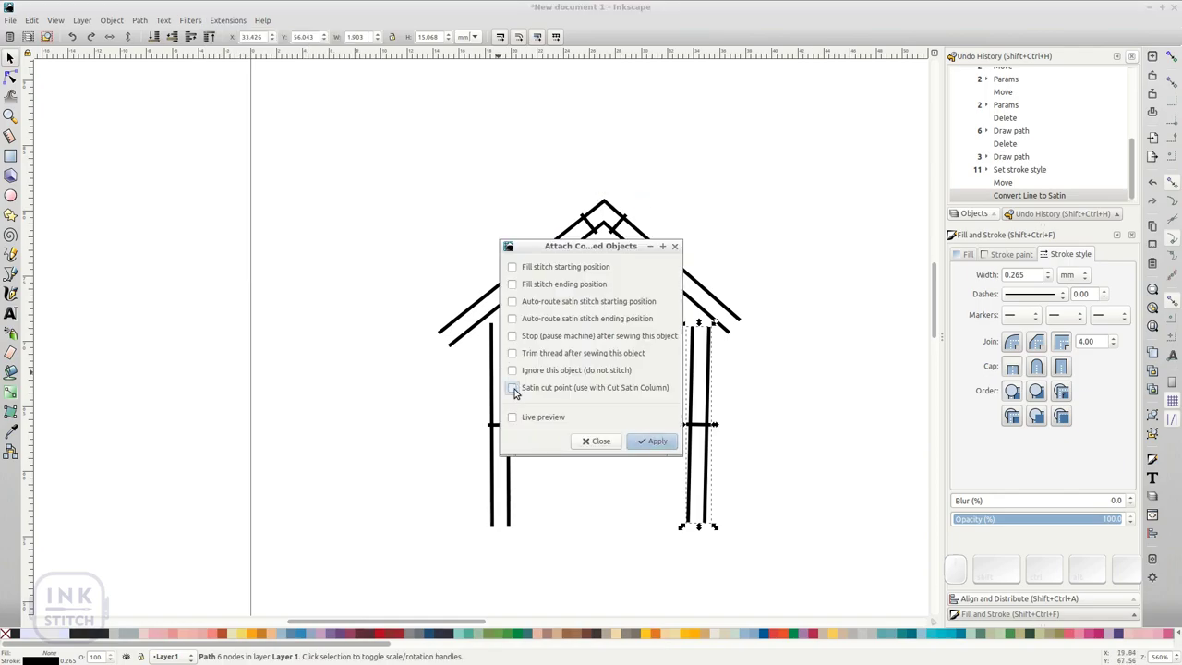
click(512, 302)
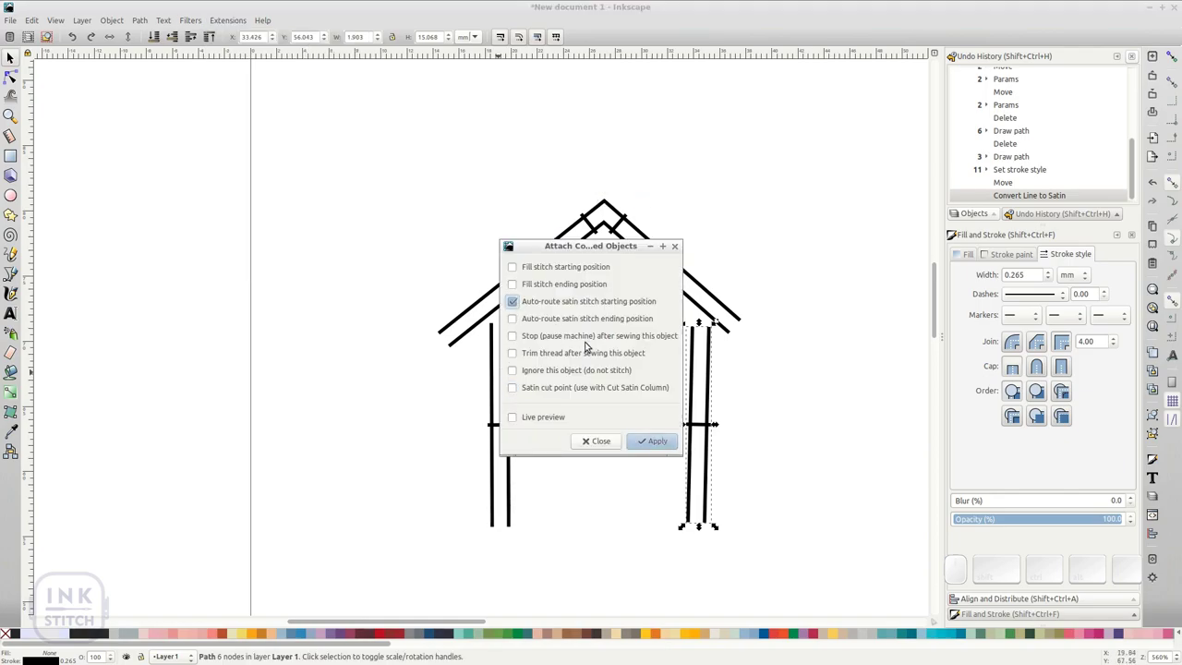
click(643, 443)
Attach an auto-route ending-position command to the left wall
click(507, 503)
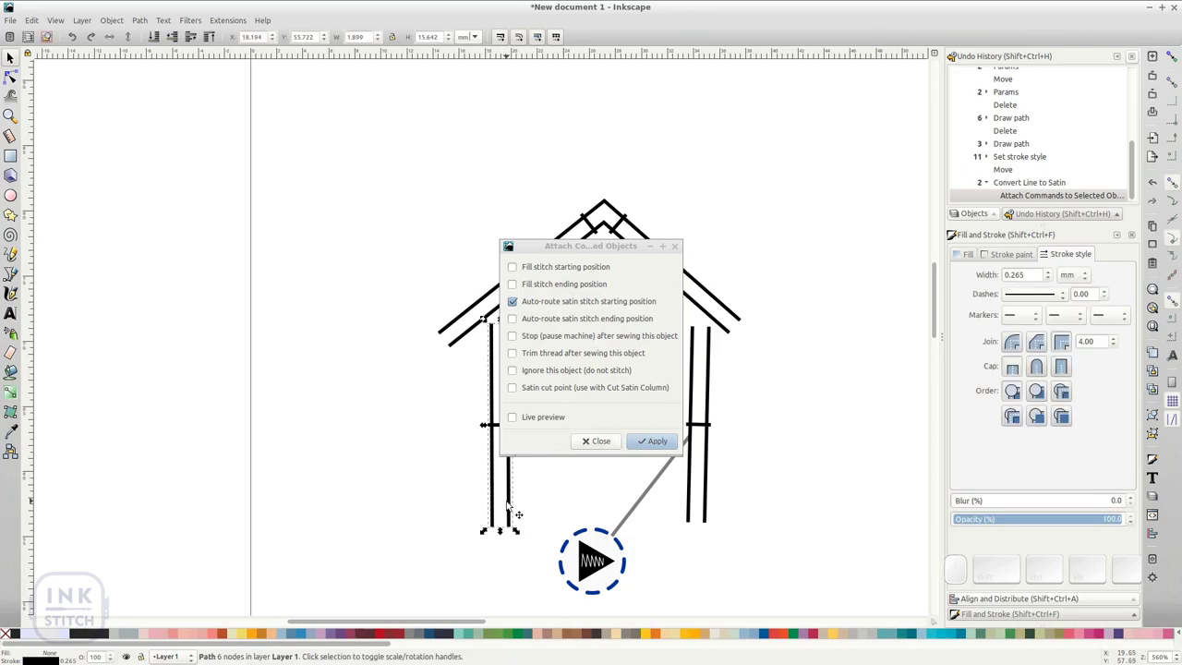
click(512, 302)
click(513, 318)
click(649, 442)
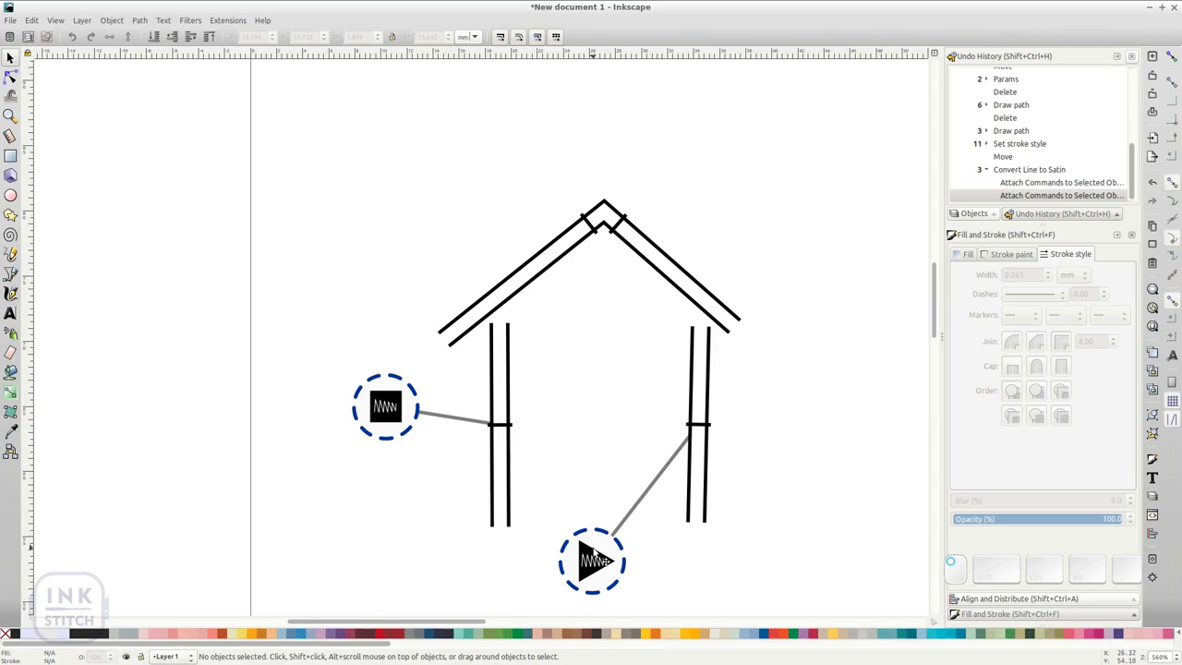
Move the start and end command symbols below their walls and select everything
drag(592, 561, 776, 580)
drag(392, 410, 497, 576)
drag(359, 145, 853, 625)
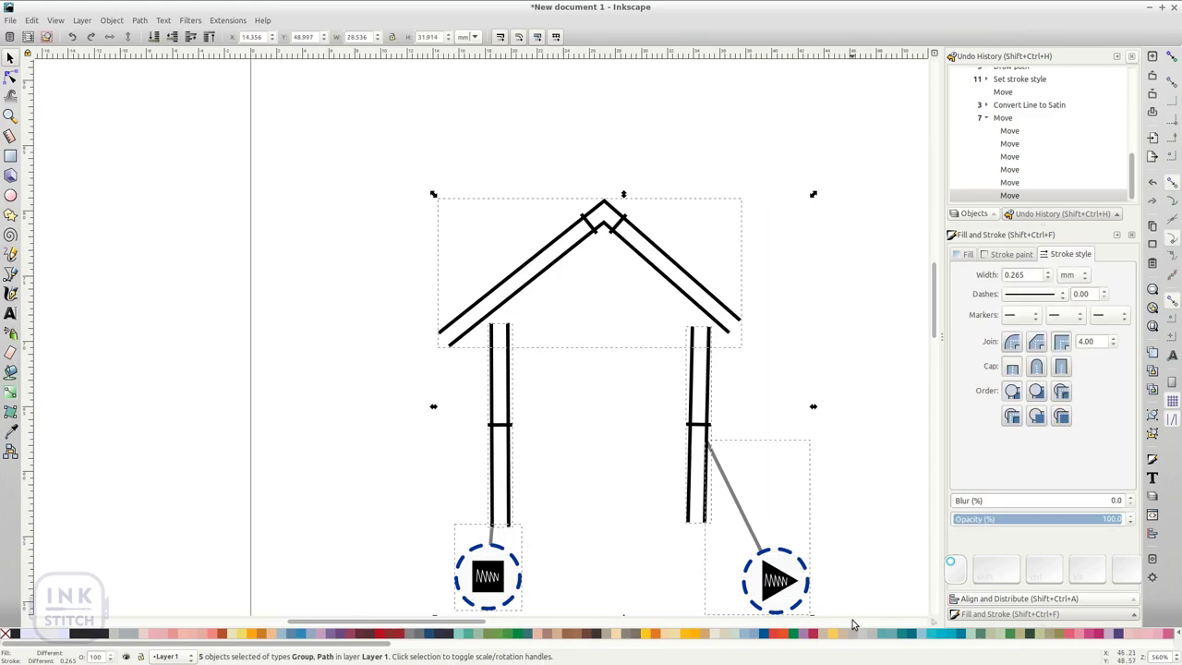
Re-run Auto-Route Satin Columns so routing follows the new start and end commands
click(227, 20)
mouse_move(262, 155)
mouse_move(438, 175)
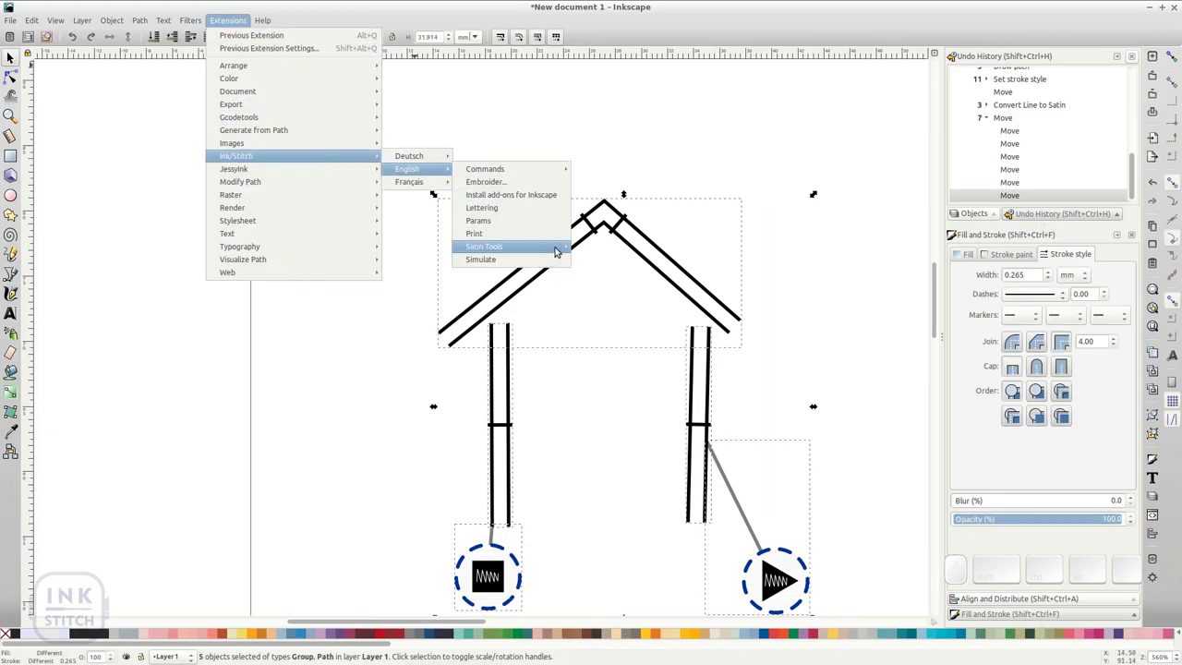
mouse_move(531, 246)
click(657, 251)
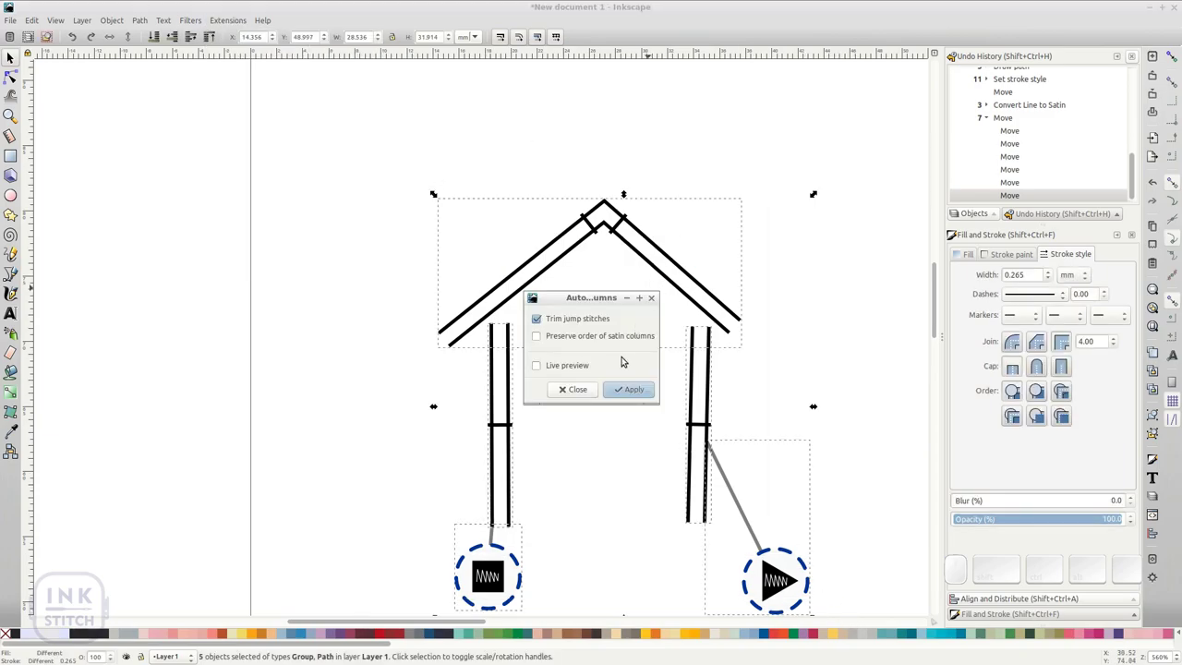
click(629, 390)
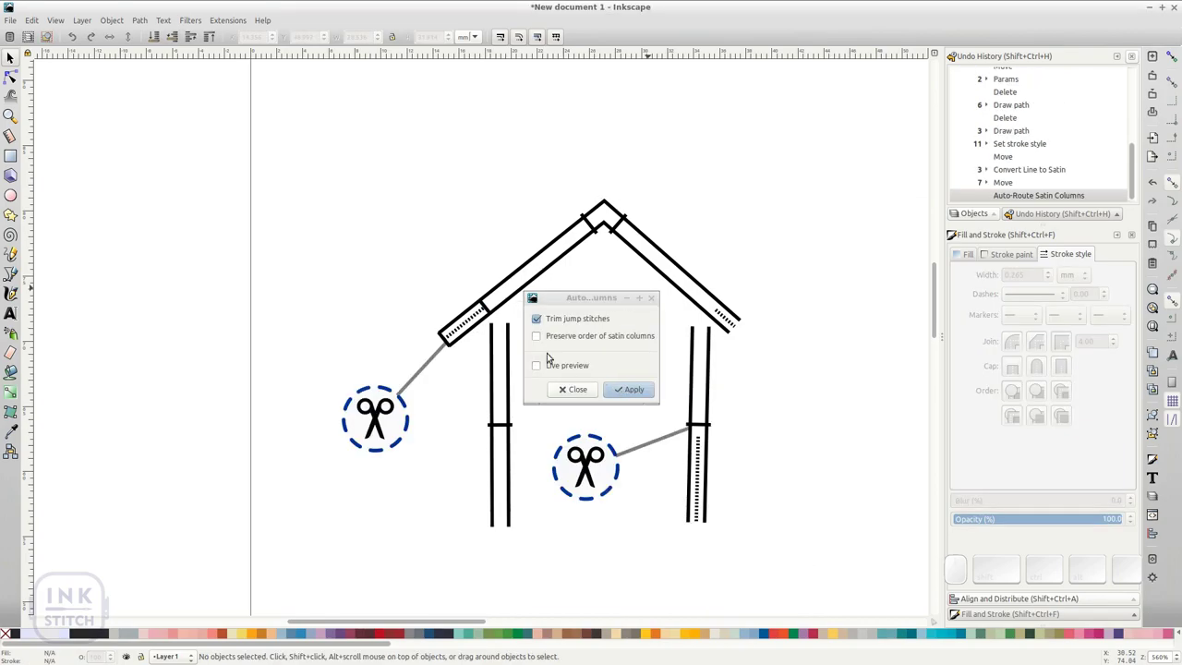
click(566, 391)
drag(329, 147, 779, 562)
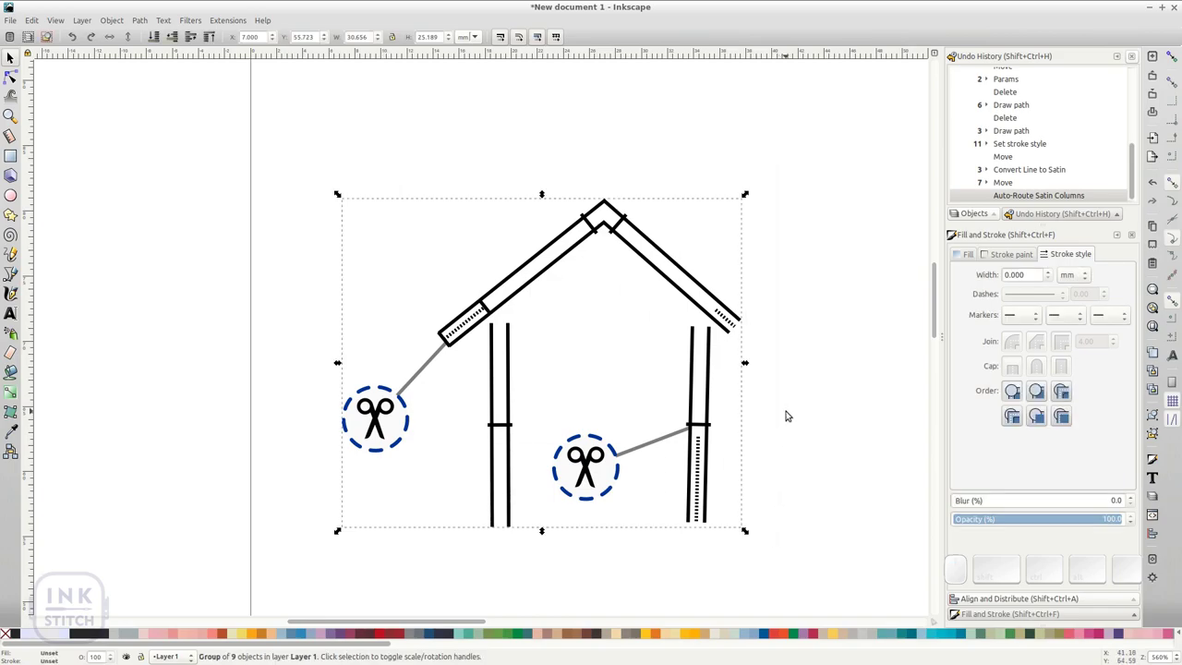
key(ctrl+shift+l)
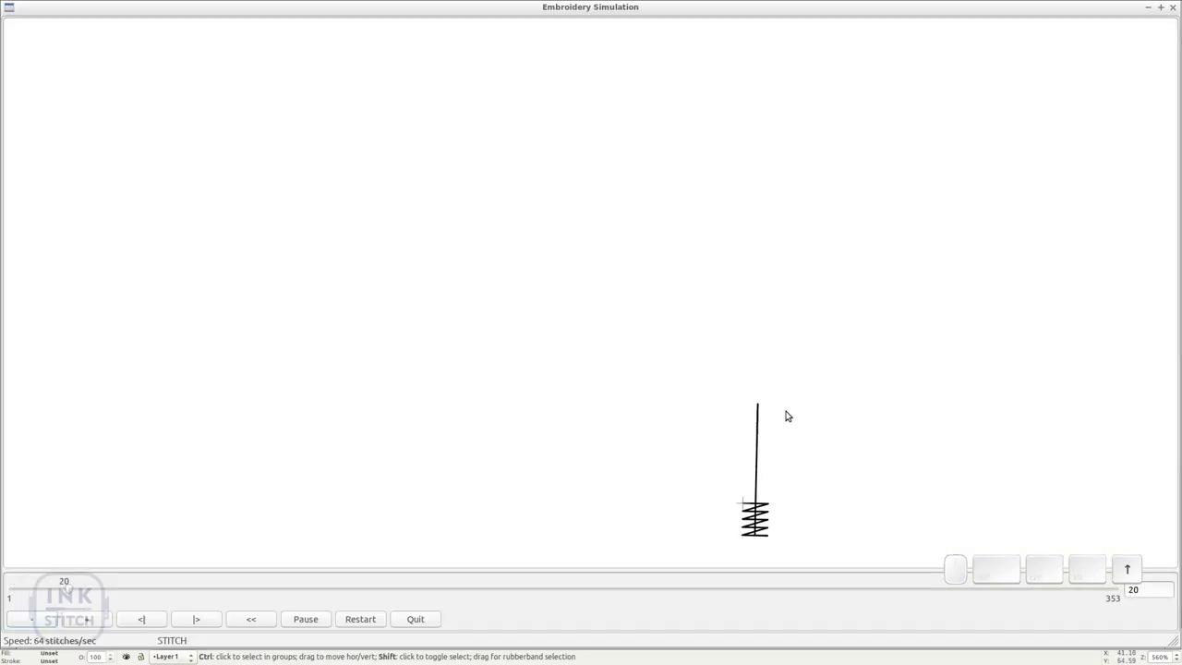
key(Up)
key(Up)
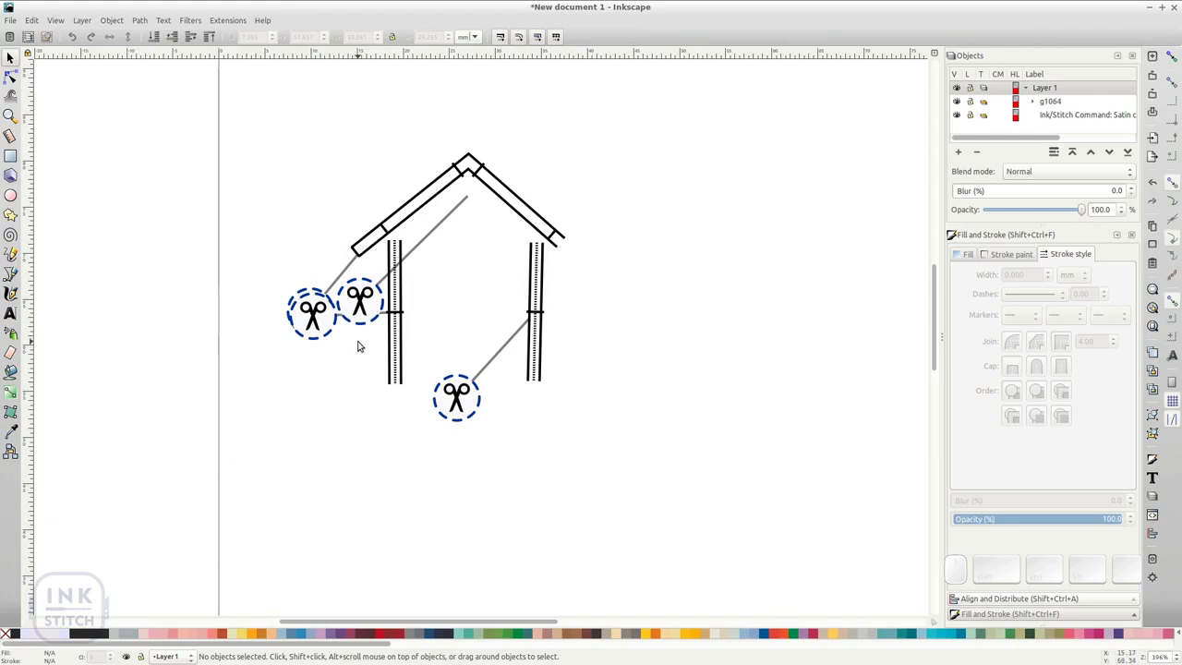
Open Embroidery Params for the five house satins, showing 0 mm pull compensation and 0.4 mm spacing
click(388, 337)
key(ctrl+shift+p)
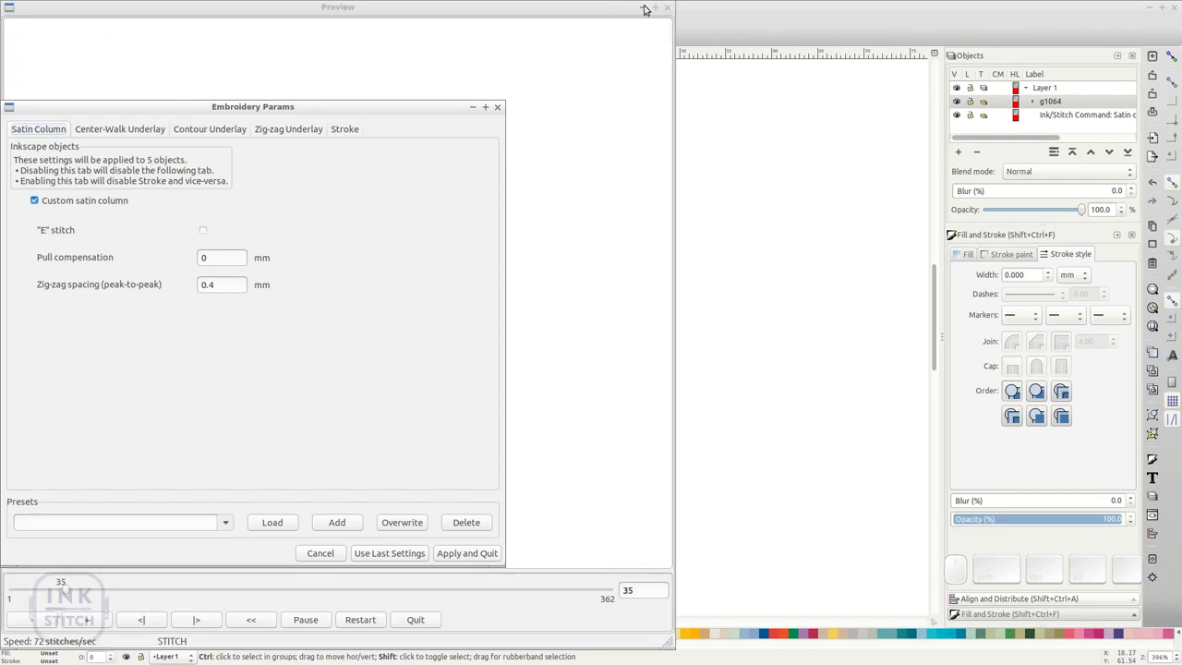
click(409, 128)
drag(409, 129, 702, 93)
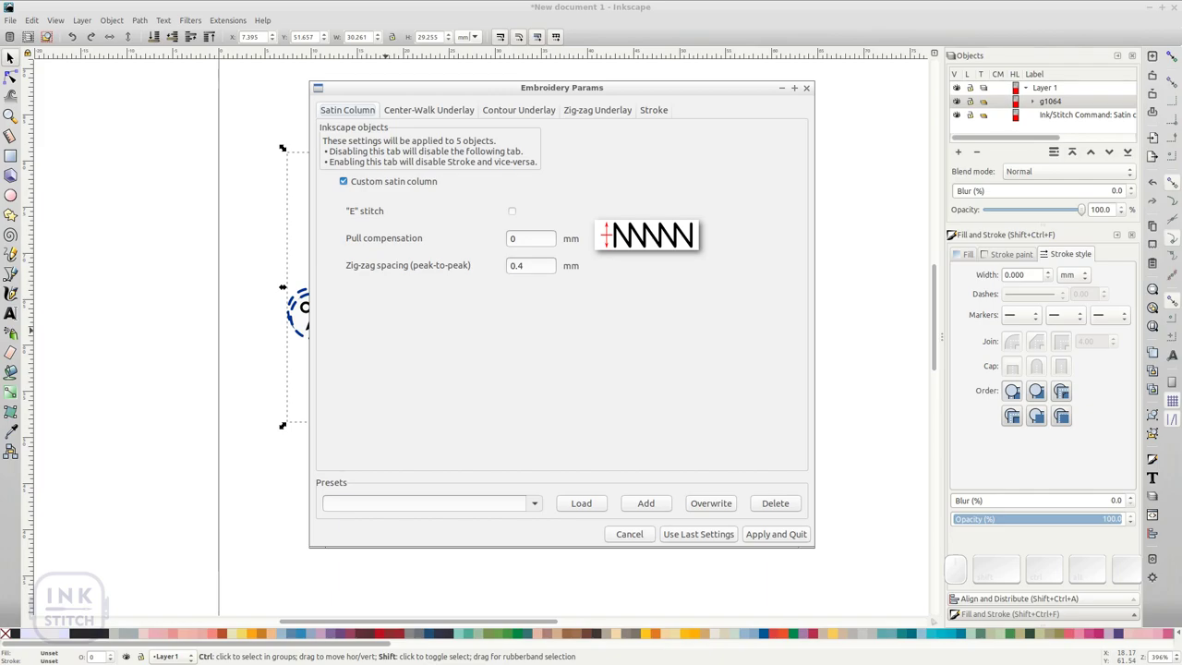
key(Tab)
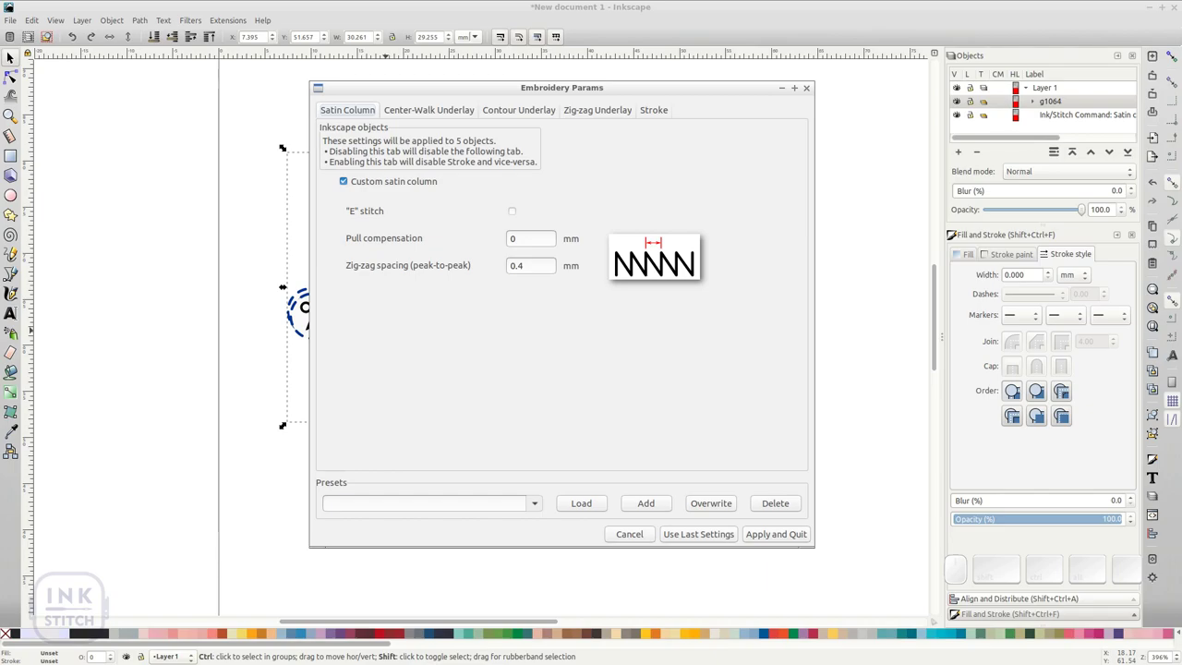
key(Tab)
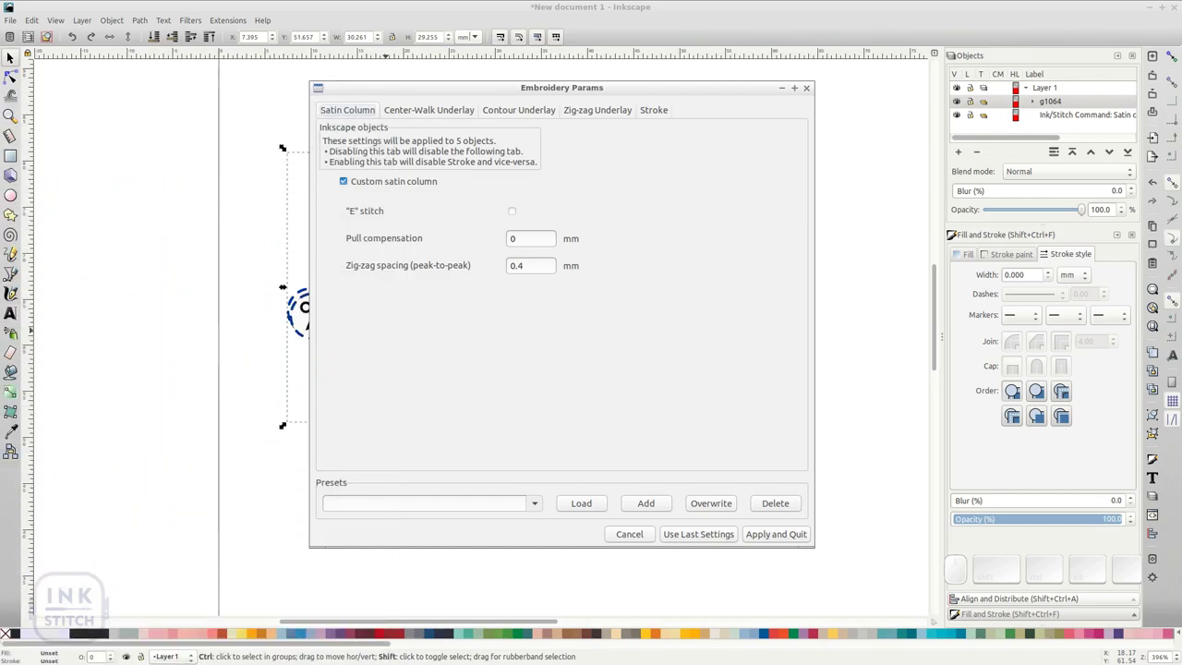
Enable center-walk underlay and contour underlay (0.4 mm inset, 1.5 mm stitch length)
click(422, 110)
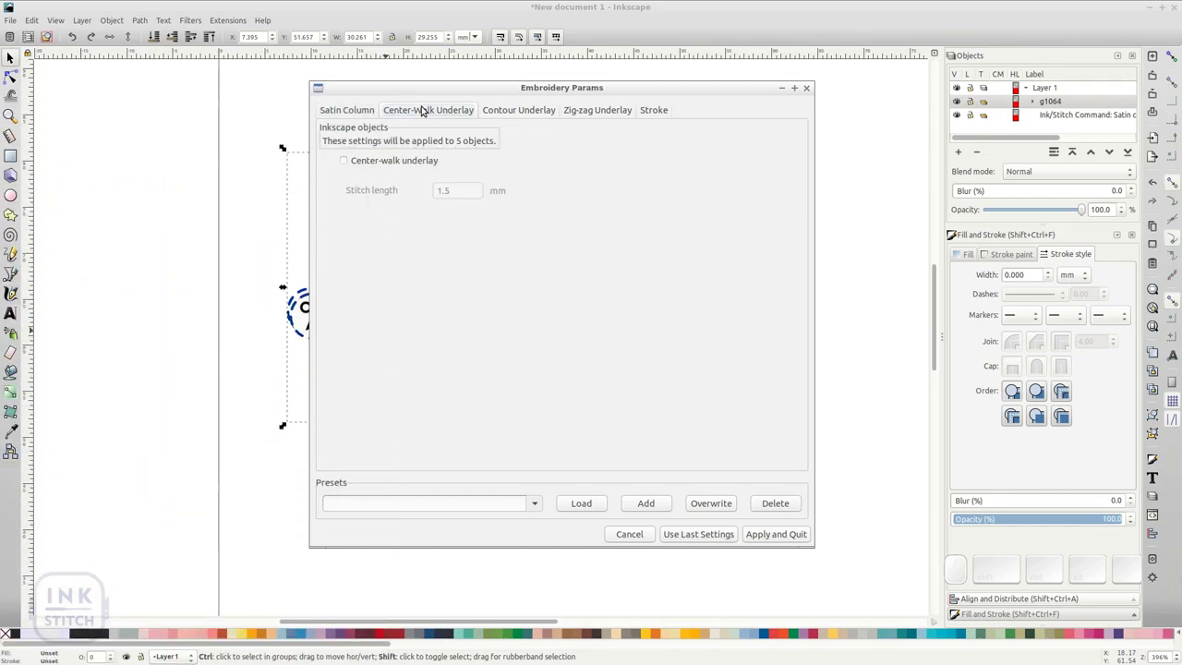
click(343, 160)
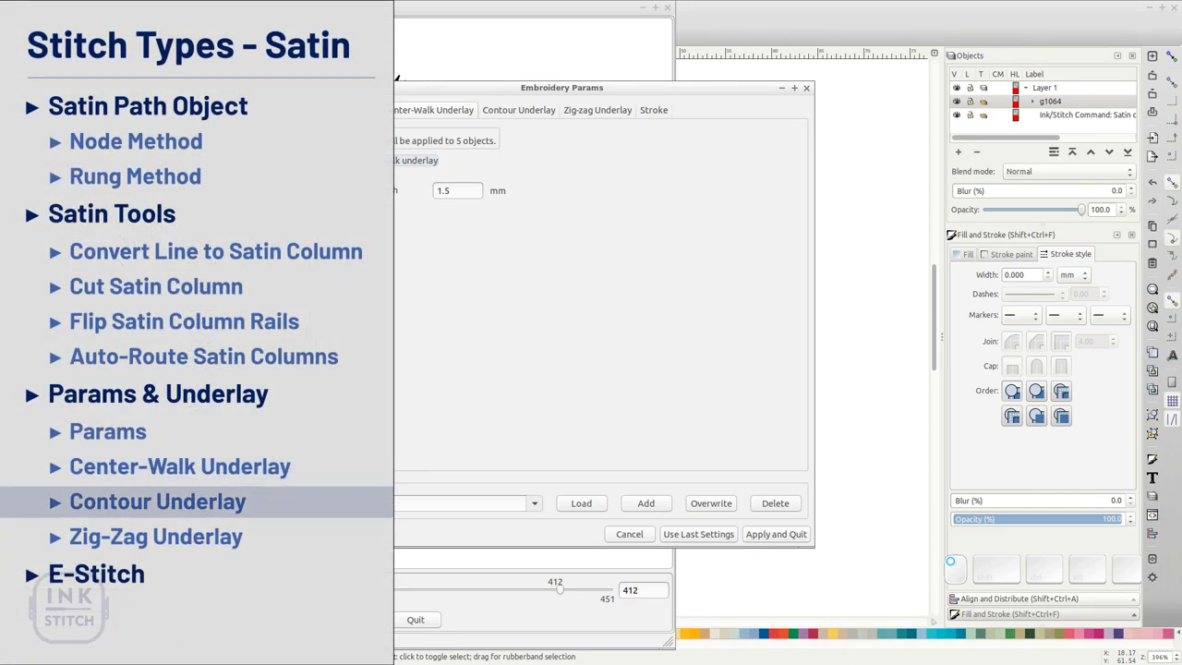
click(498, 111)
click(343, 161)
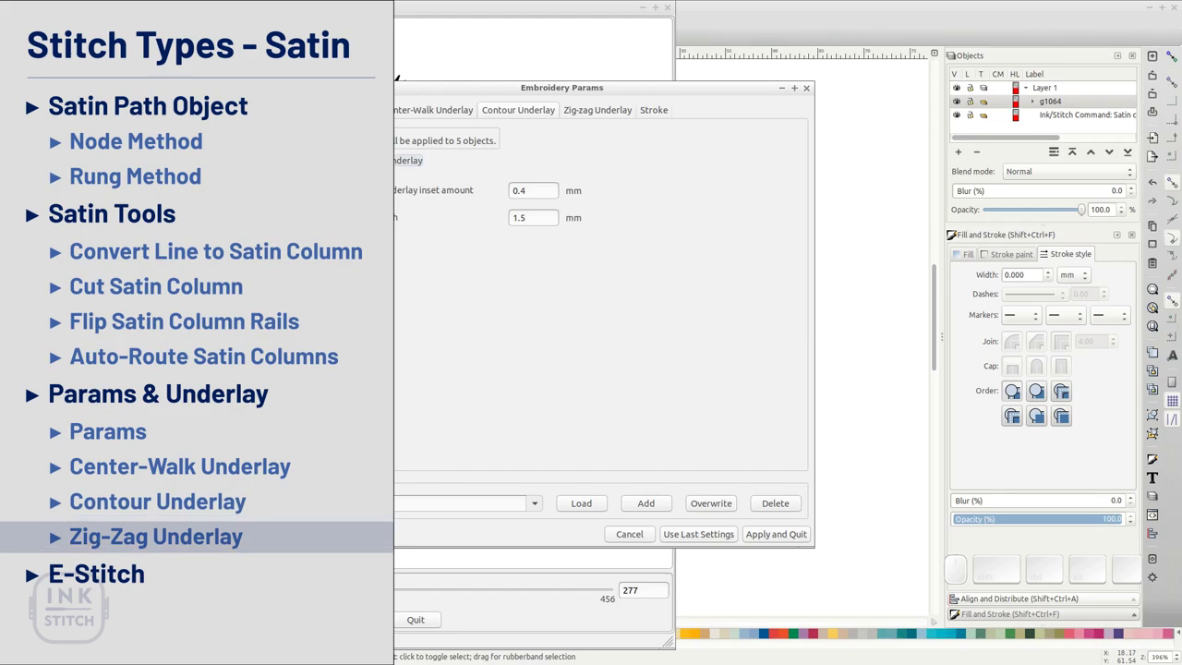
Turn on zig-zag underlay in the house satins' embroidery parameters
click(599, 110)
click(403, 162)
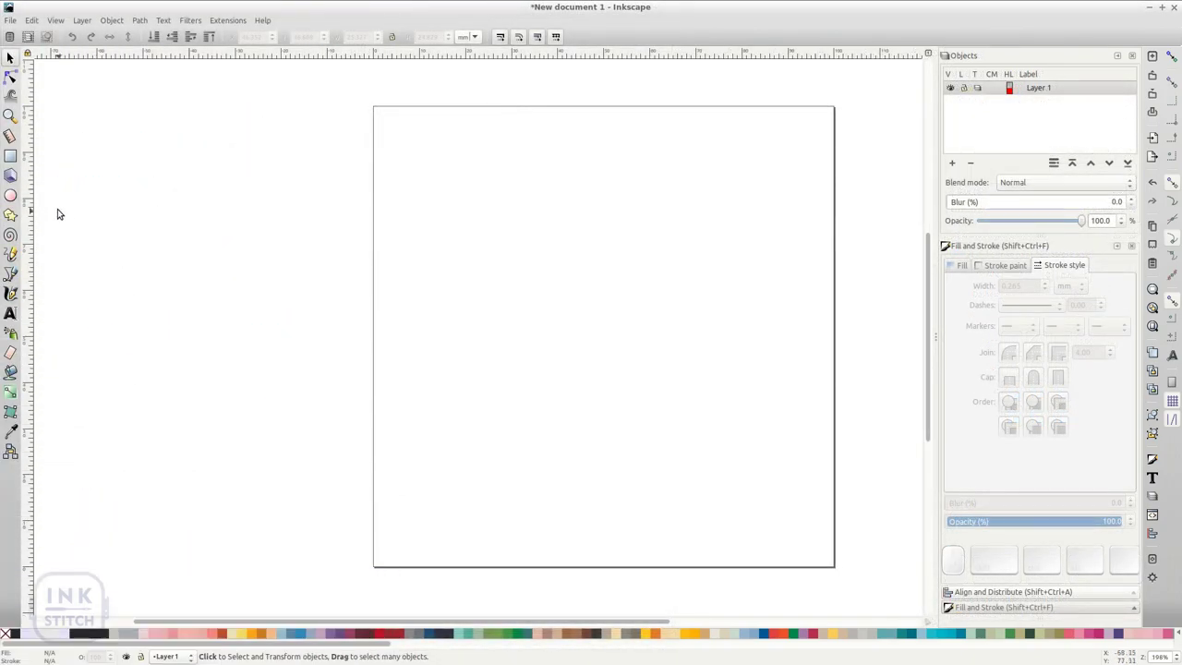
Draw a thick ring near the page centre, convert it to a path, and break it at its top node
click(10, 196)
drag(567, 226, 694, 330)
key(shift+ctrl+c)
key(n)
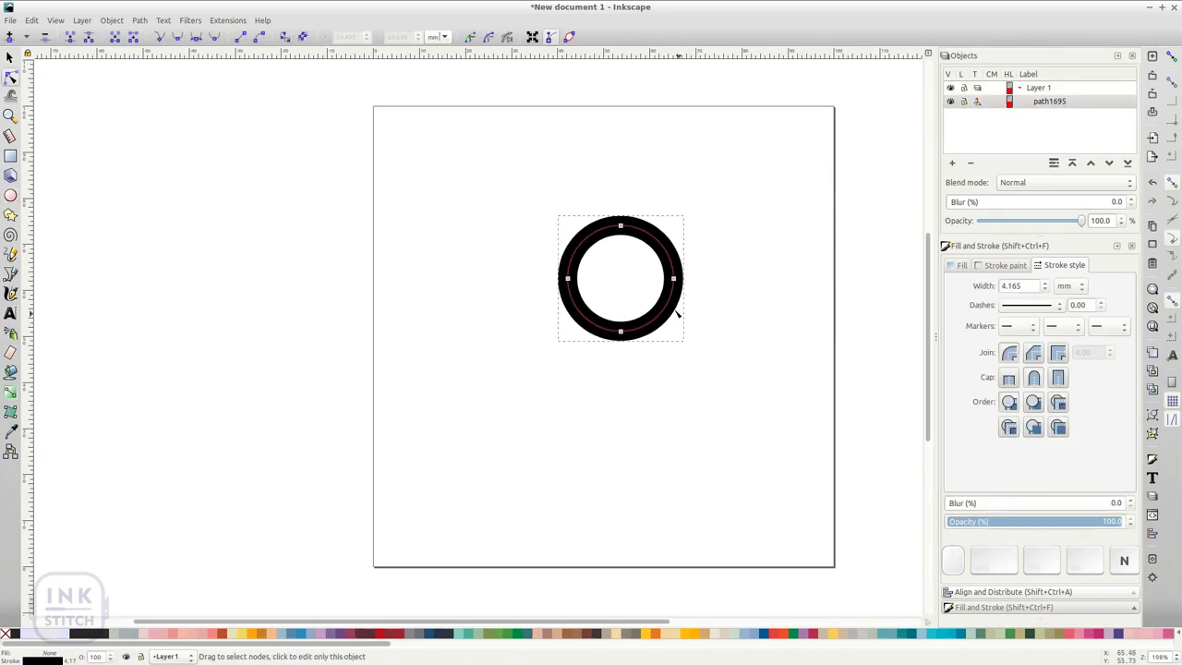
click(620, 225)
click(90, 38)
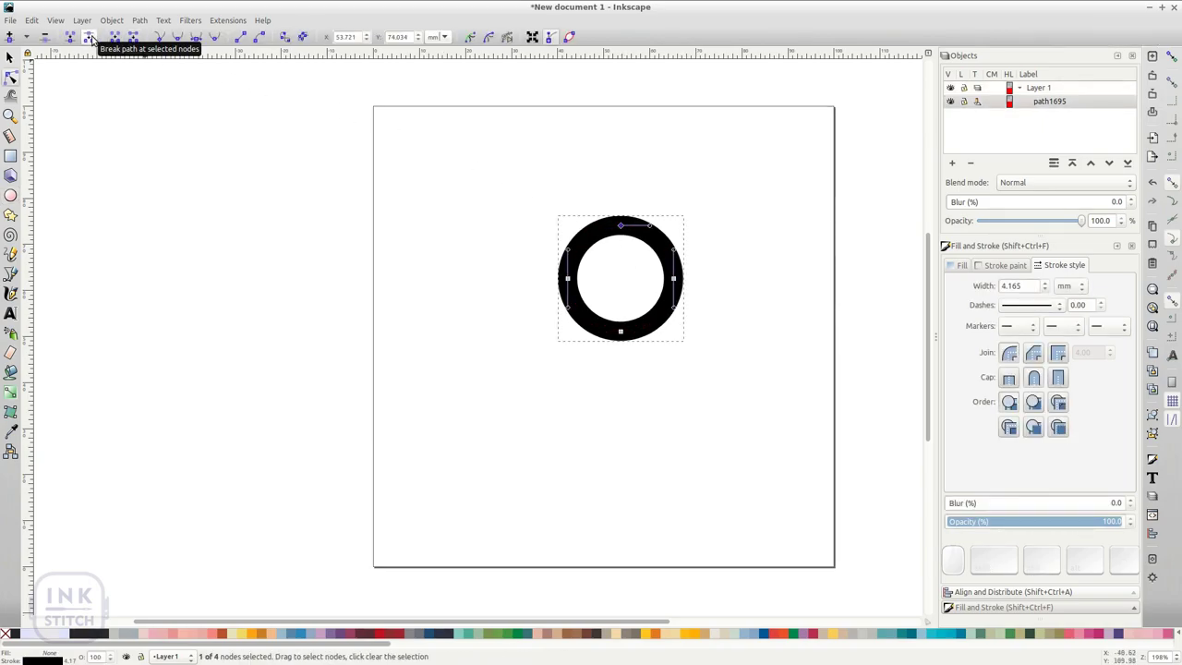
Convert the broken ring into a satin column with Ink/Stitch's Convert Line to Satin
scroll(621, 224, up, 4)
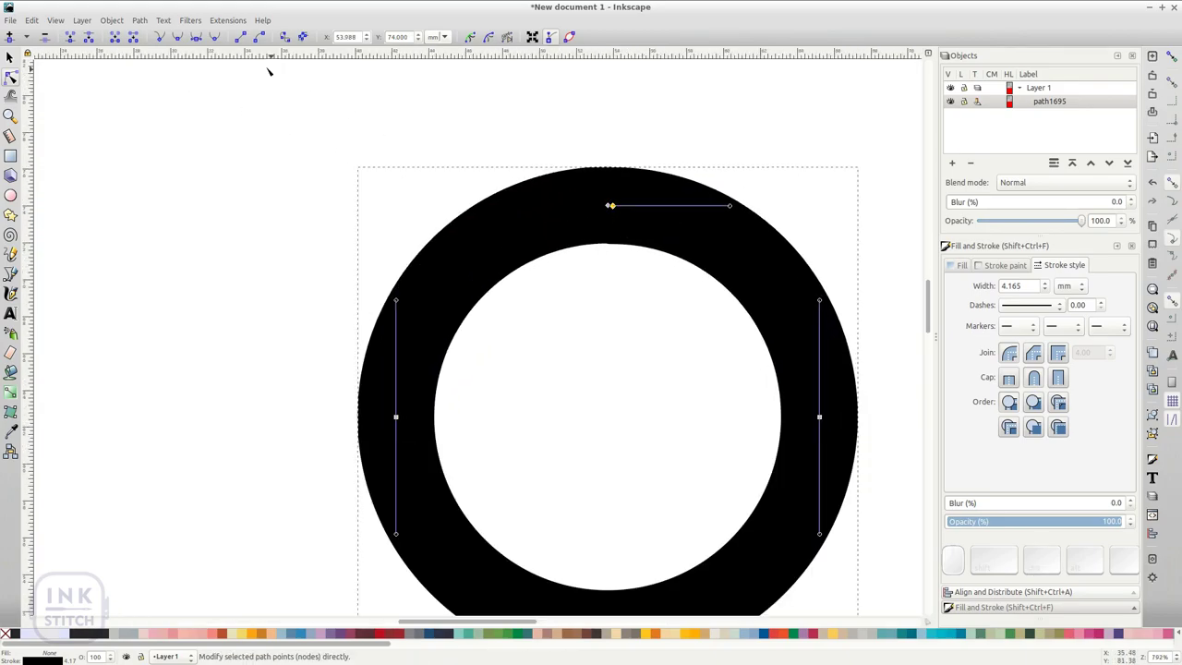
click(226, 20)
mouse_move(261, 156)
mouse_move(407, 169)
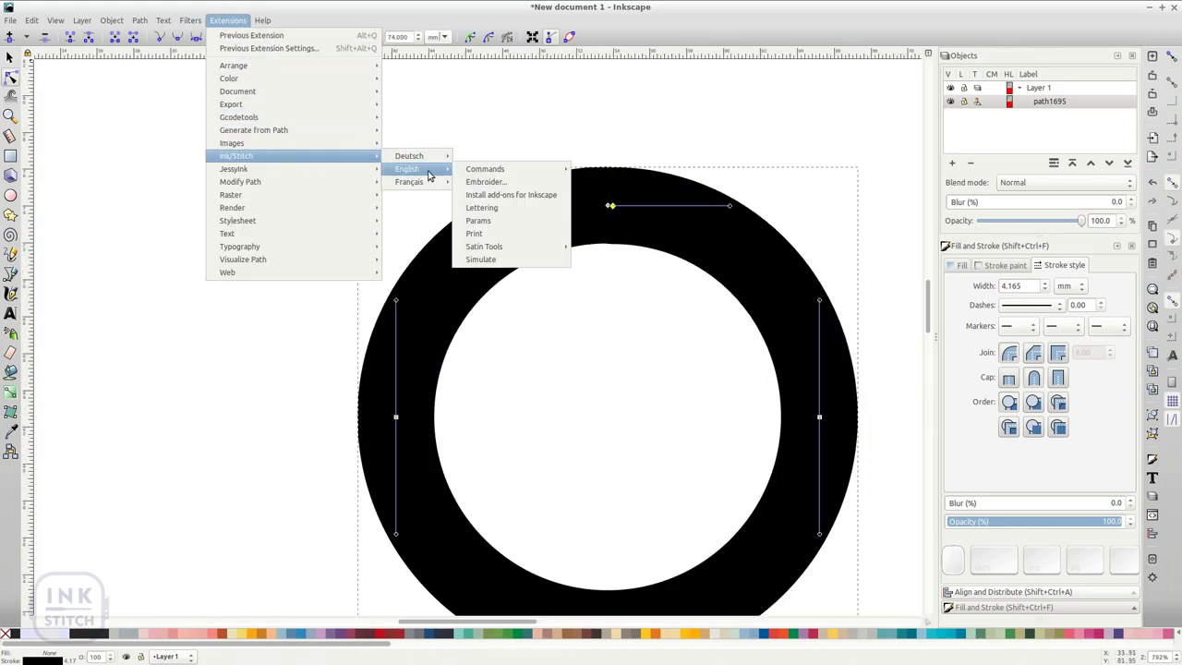
mouse_move(492, 247)
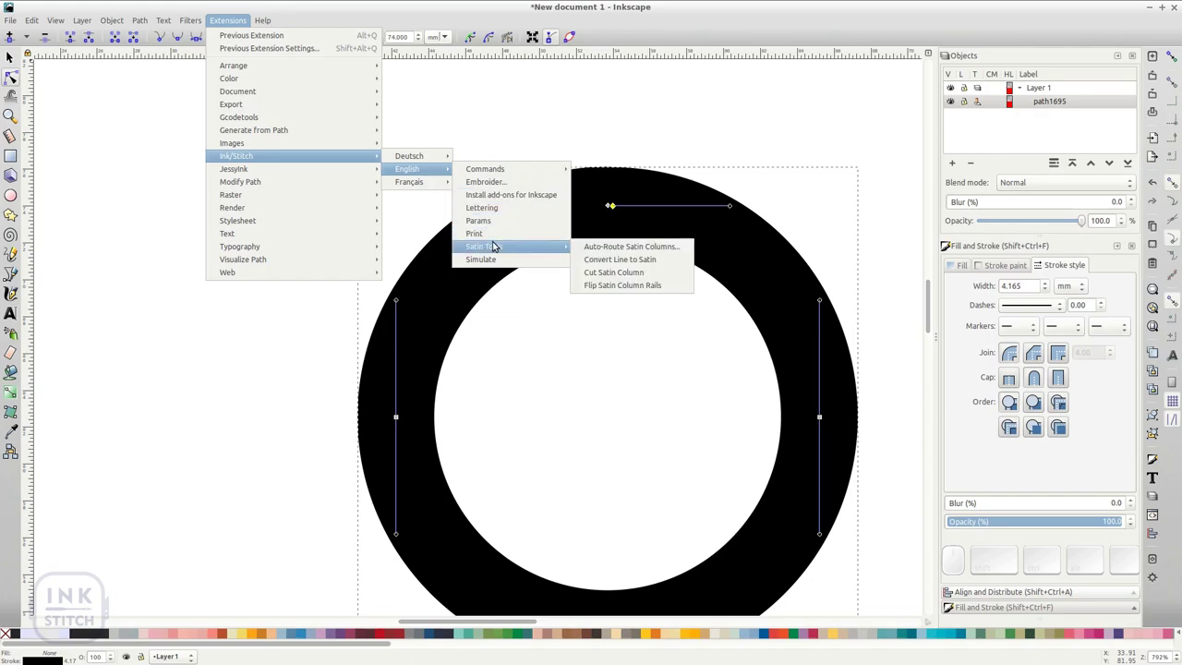
click(626, 263)
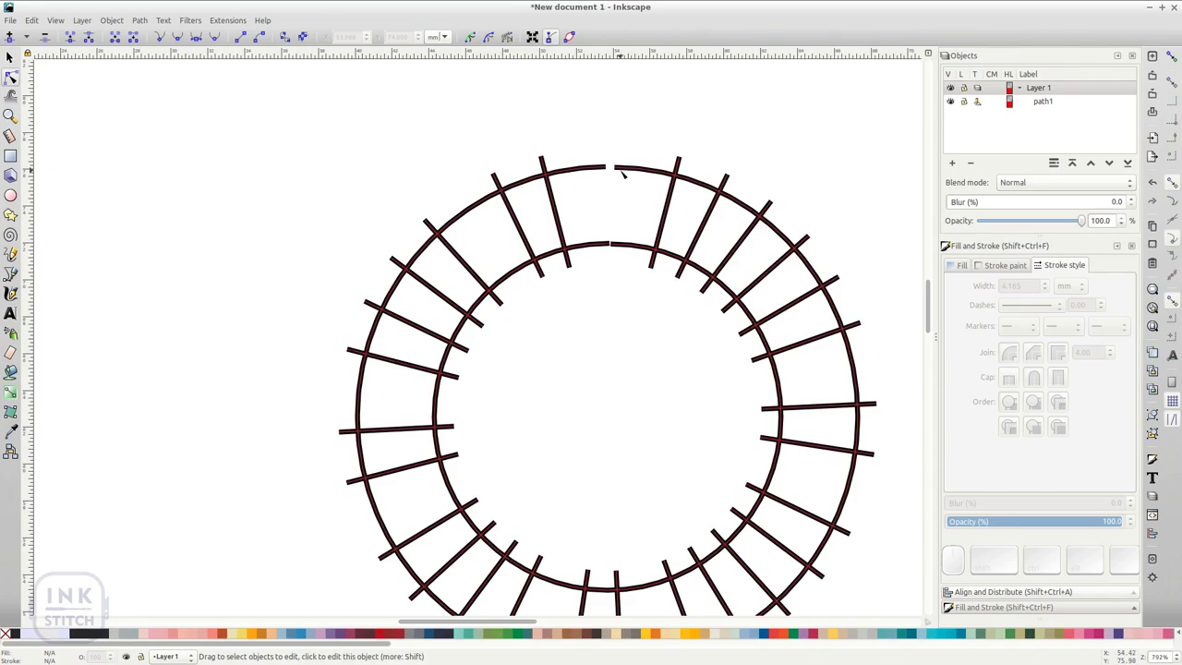
Close the ring's top gap, then give it E stitch with 2 mm zig-zag spacing and apply
click(614, 168)
drag(614, 168, 610, 168)
key(ctrl+shift+p)
drag(340, 111, 938, 62)
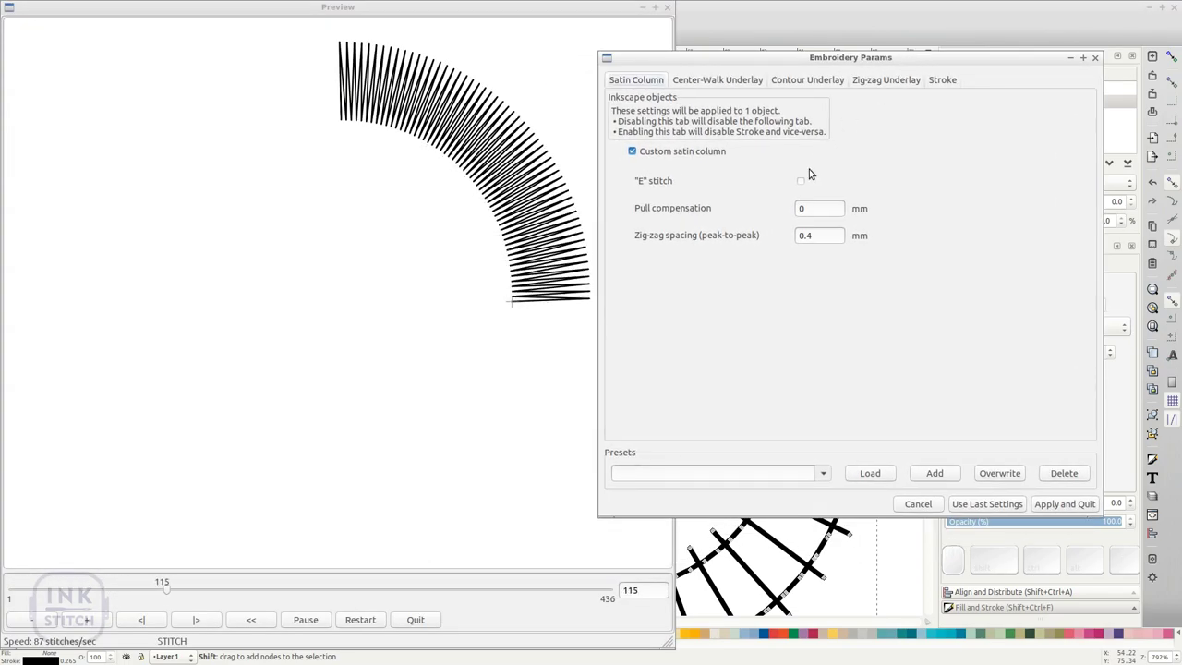
click(802, 182)
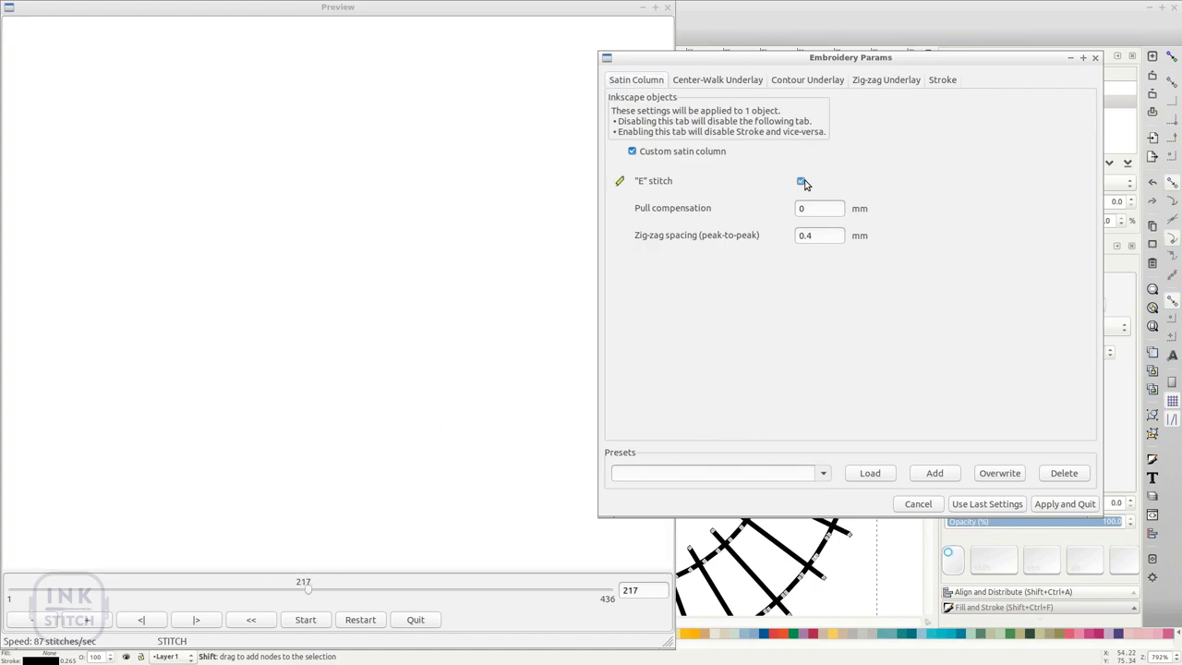
drag(816, 237, 789, 238)
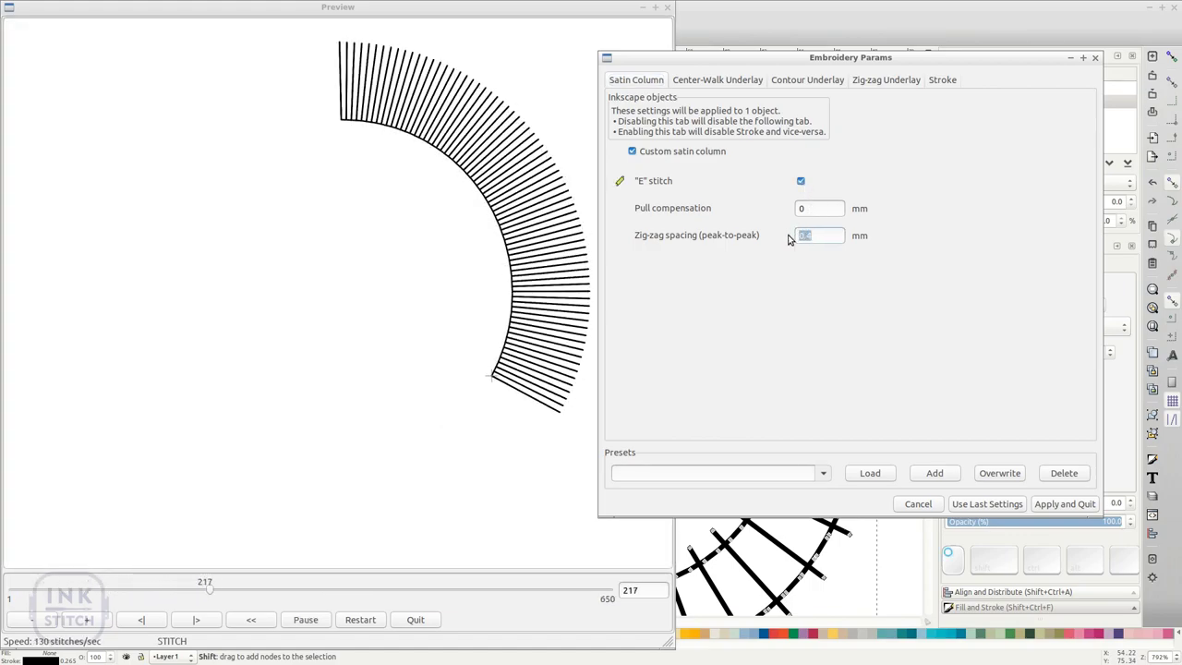
text(2)
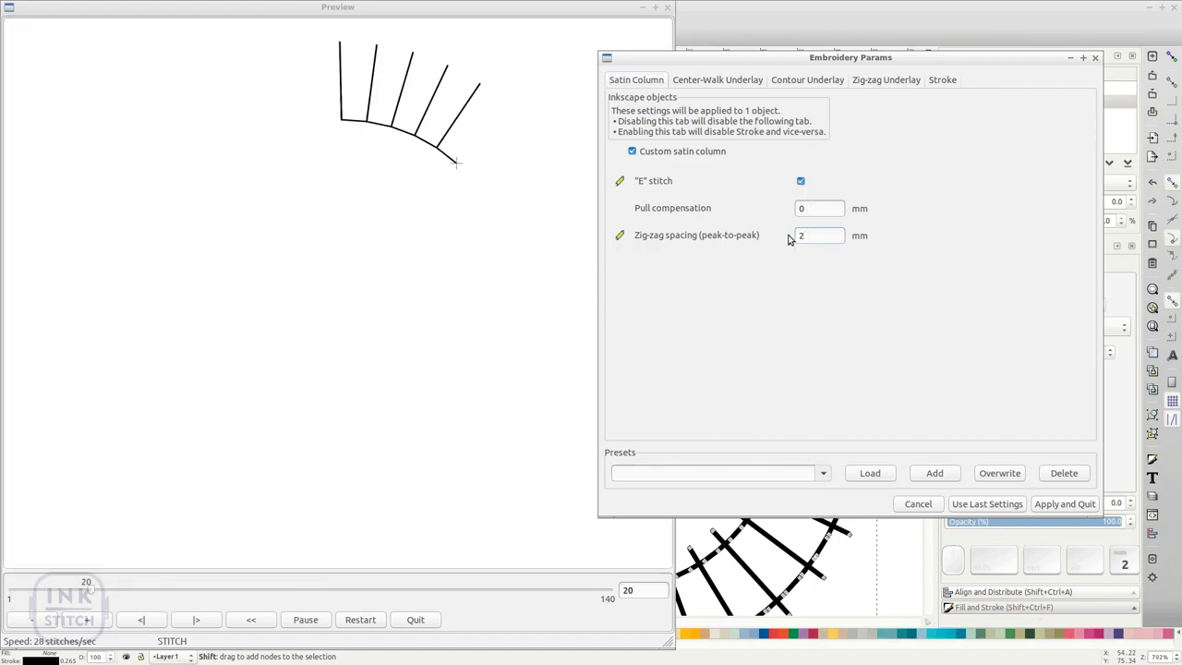
click(1054, 504)
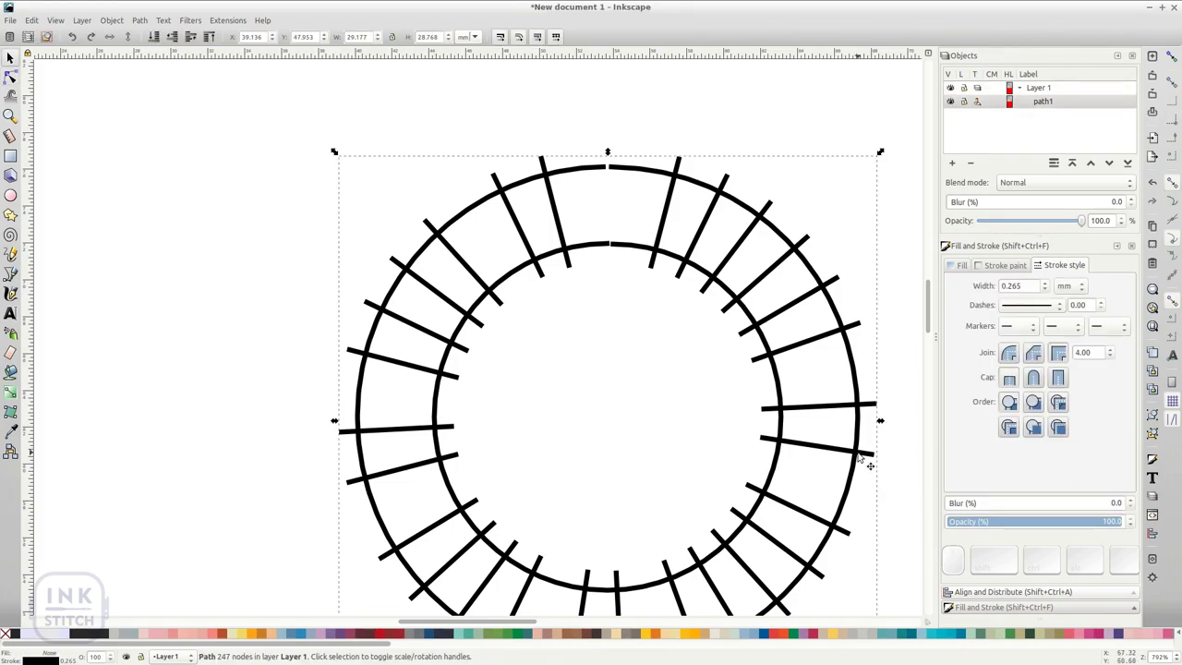
Flip the ring's satin rails so the E stitch points inward, then reopen its parameters to preview
click(227, 19)
mouse_move(261, 156)
mouse_move(397, 172)
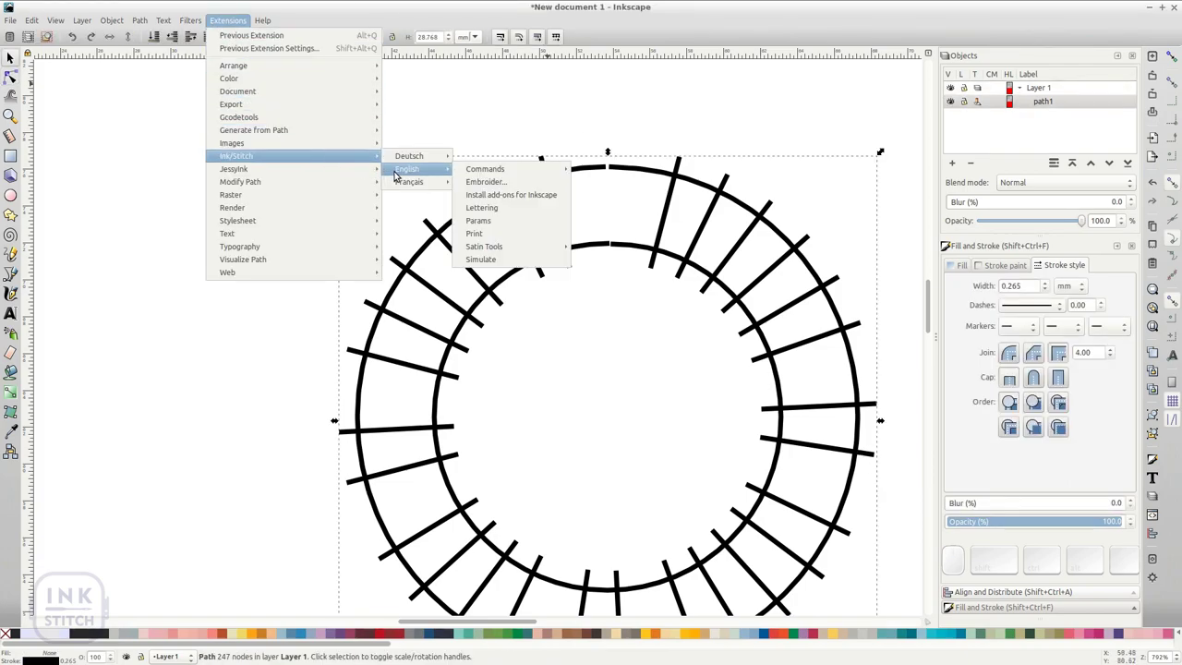
click(604, 287)
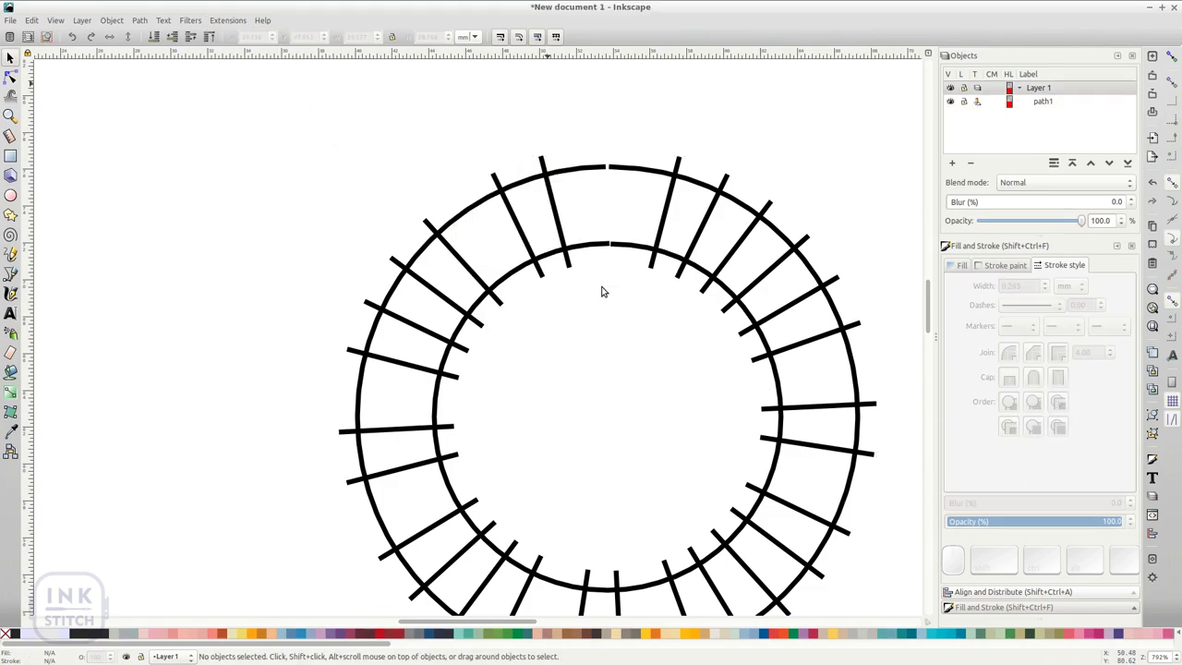
click(633, 256)
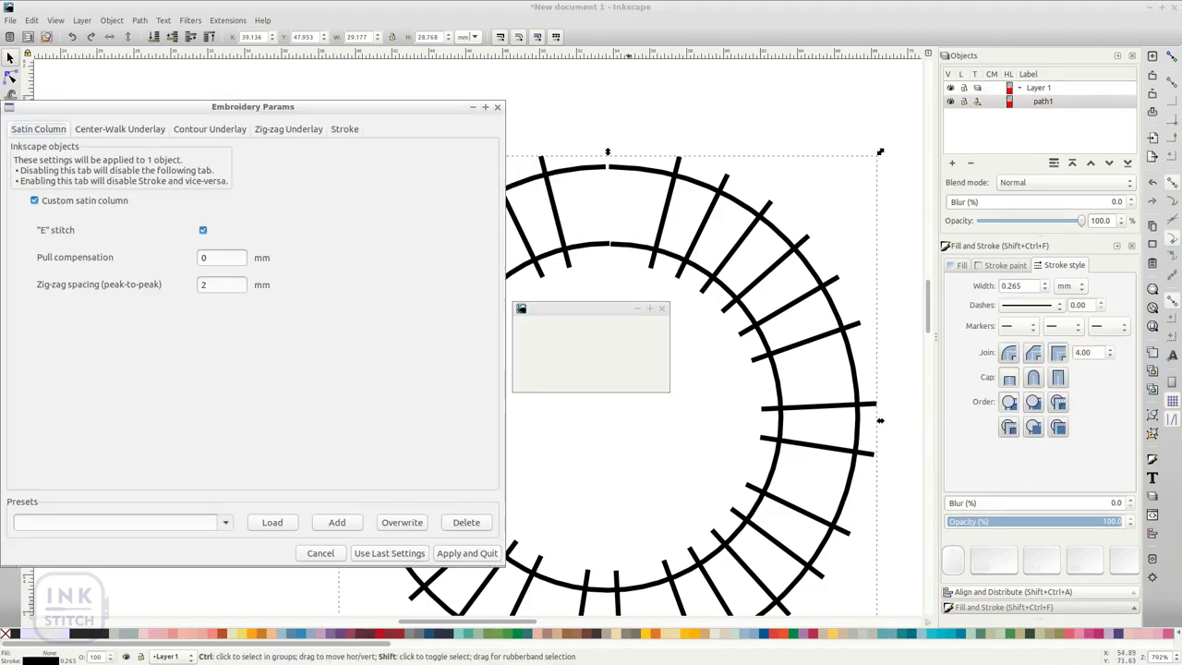
mouse_move(399, 108)
mouse_down()
mouse_move(404, 98)
mouse_move(1049, 86)
mouse_up()
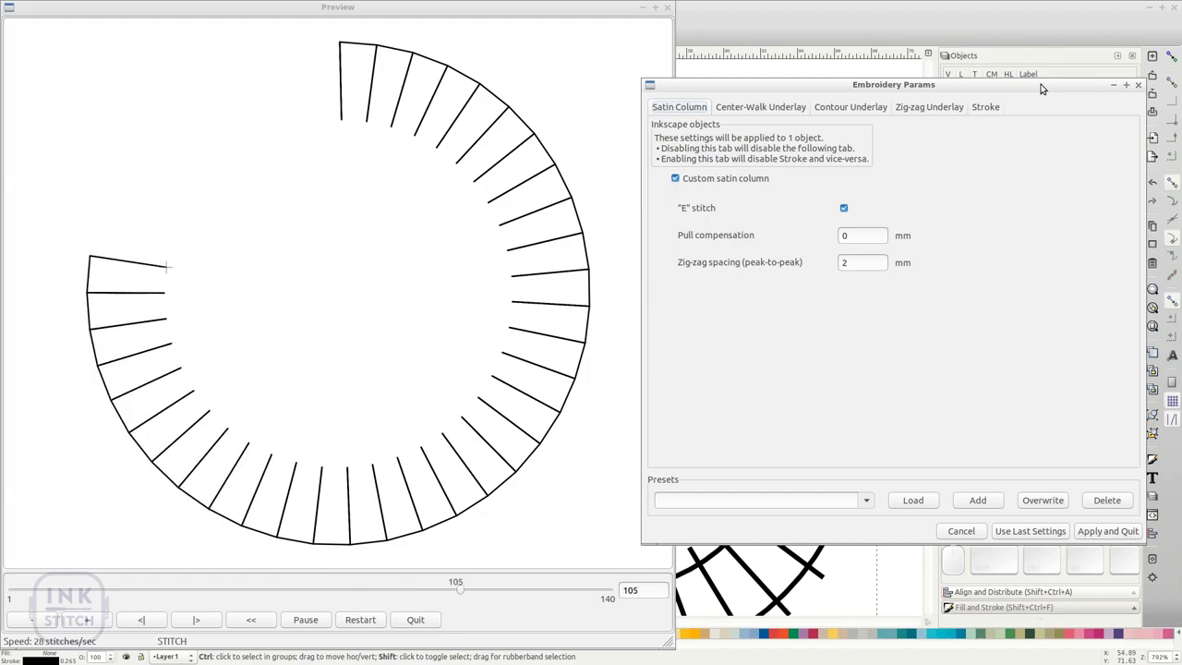